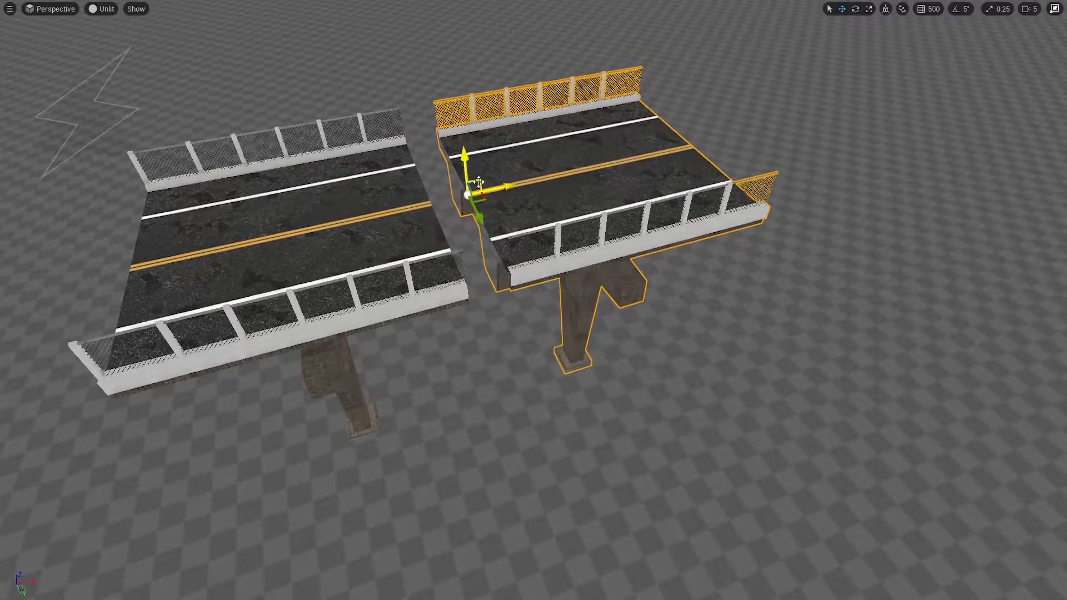
Move the second bridge section up against the first so their decks join without a gap.
right_click_drag(465, 189, 547, 150)
left_click(582, 276)
right_click_drag(581, 277, 524, 263)
left_click(514, 311)
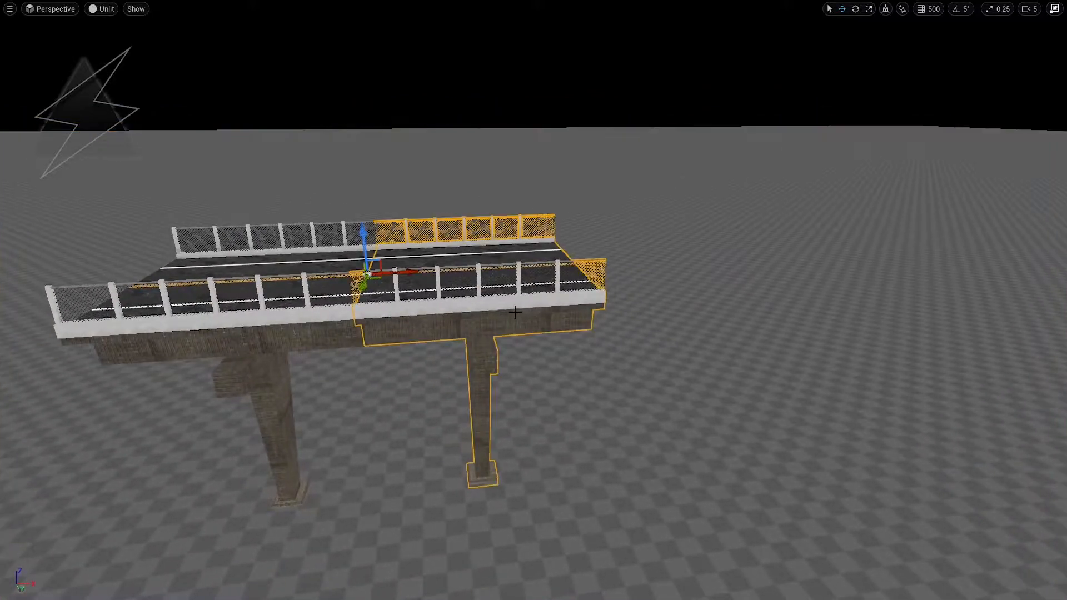
right_click_drag(514, 311, 515, 310)
Duplicate the end bridge section eight times, placing each copy end to end along the bridge's length.
left_click_drag(280, 272, 426, 277, "alt")
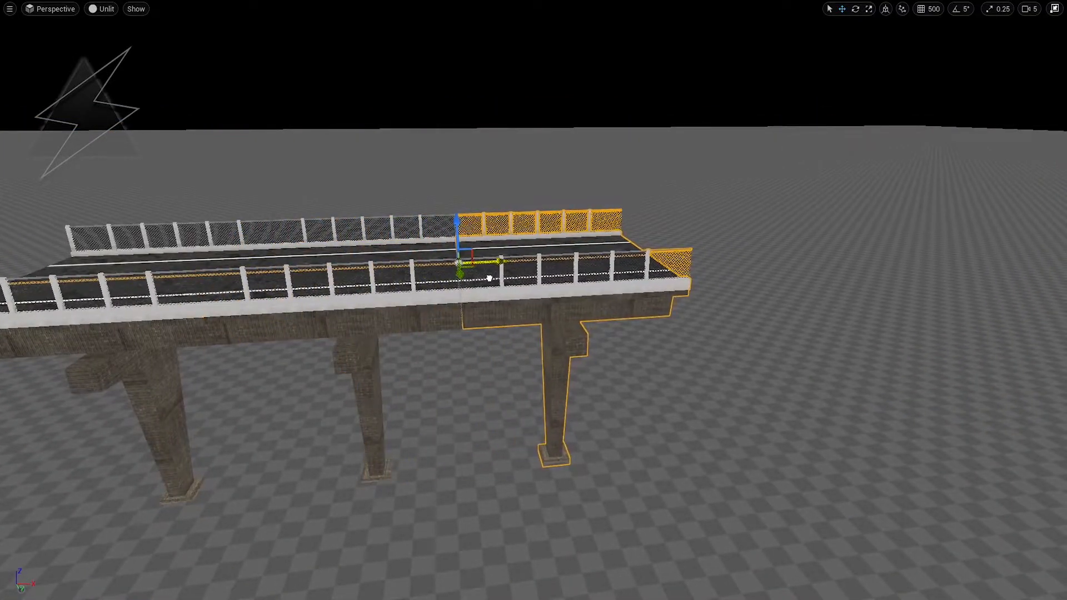
left_click_drag(498, 263, 687, 259, "alt")
right_click_drag(686, 259, 687, 259)
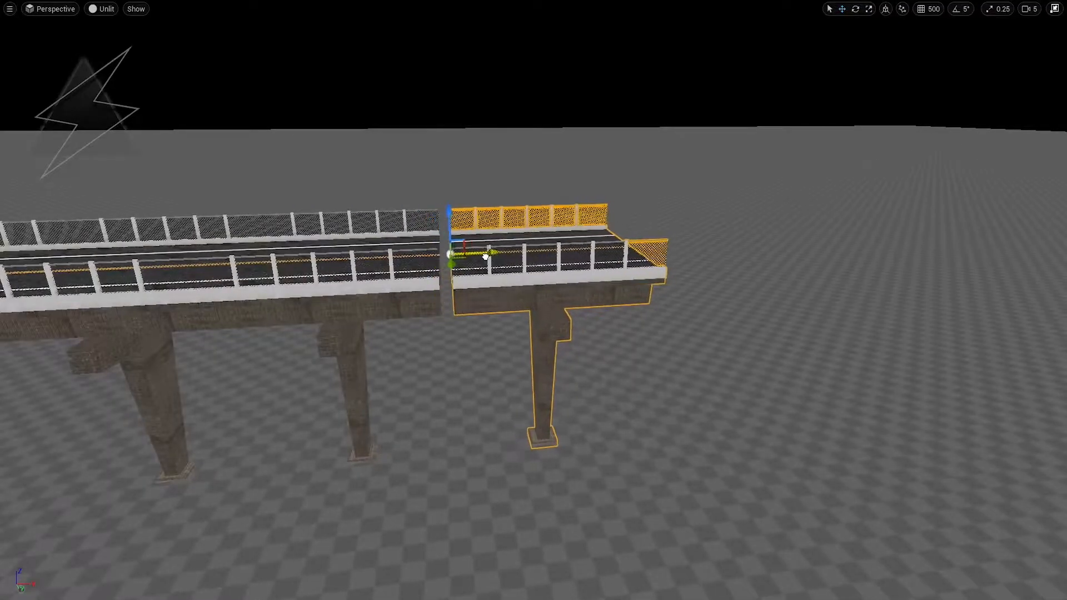
left_click_drag(476, 257, 654, 250, "alt")
right_click_drag(654, 250, 654, 250)
left_click_drag(404, 247, 585, 245, "alt")
right_click_drag(585, 245, 585, 245)
left_click_drag(409, 241, 538, 243, "alt")
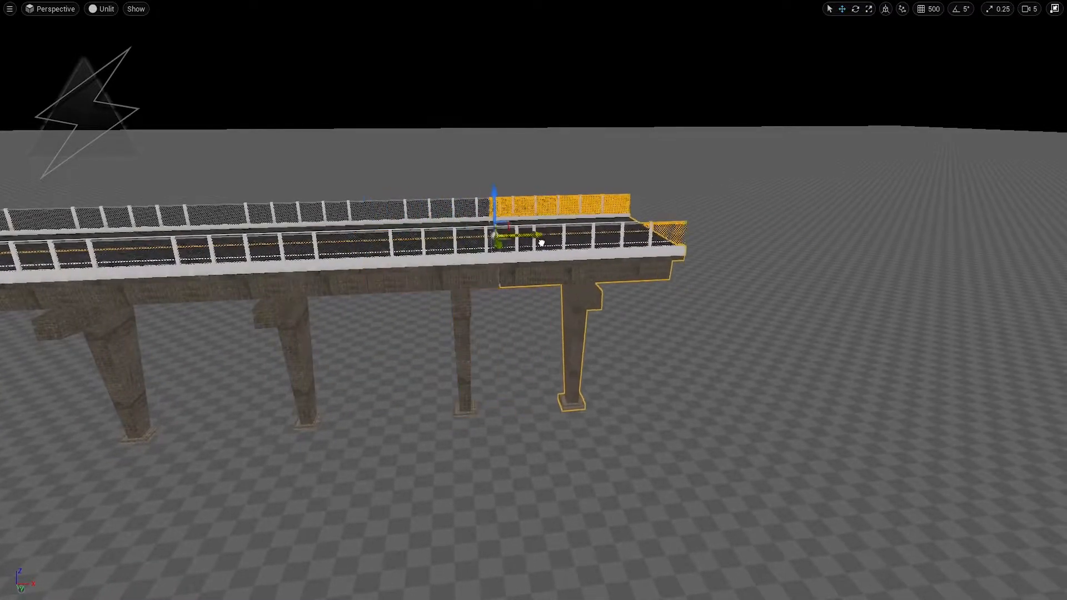
right_click_drag(583, 248, 564, 261)
left_click_drag(399, 240, 531, 240, "alt")
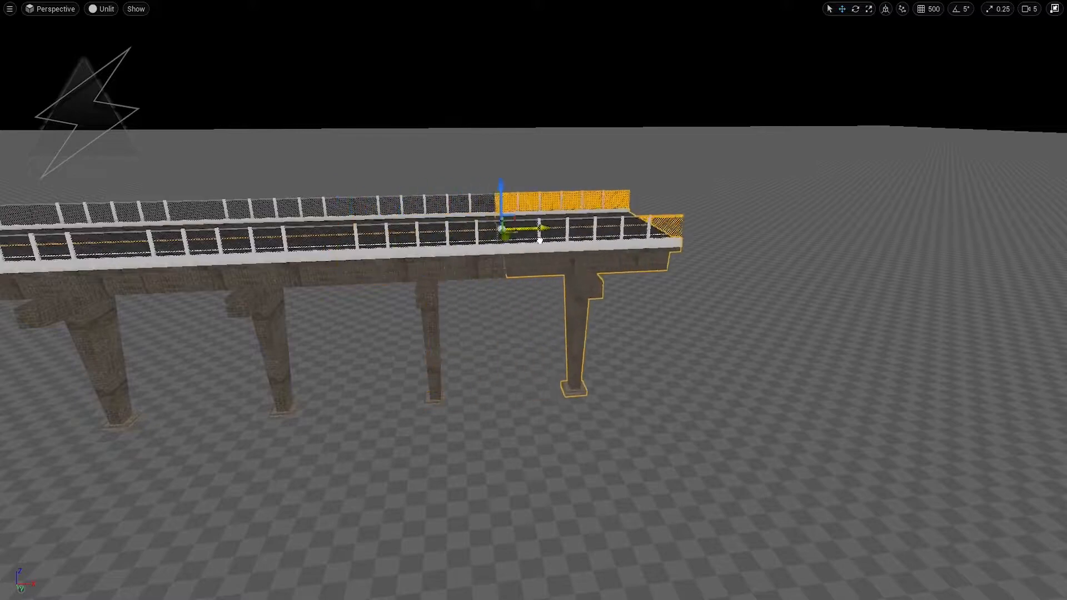
right_click_drag(545, 244, 546, 244)
left_click_drag(401, 228, 533, 229, "alt")
right_click_drag(588, 230, 588, 230)
left_click_drag(419, 226, 565, 228, "alt")
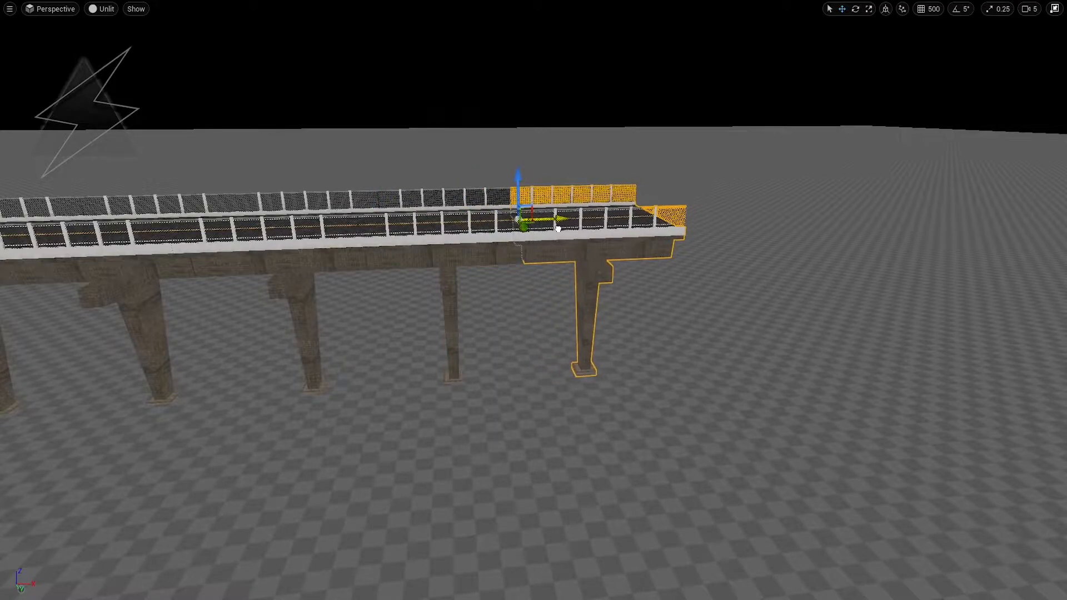
right_click_drag(558, 228, 558, 229)
Add another copy of the end bridge section, raise it to deck height and join it to the bridge's end.
left_click_drag(408, 219, 562, 360, "alt")
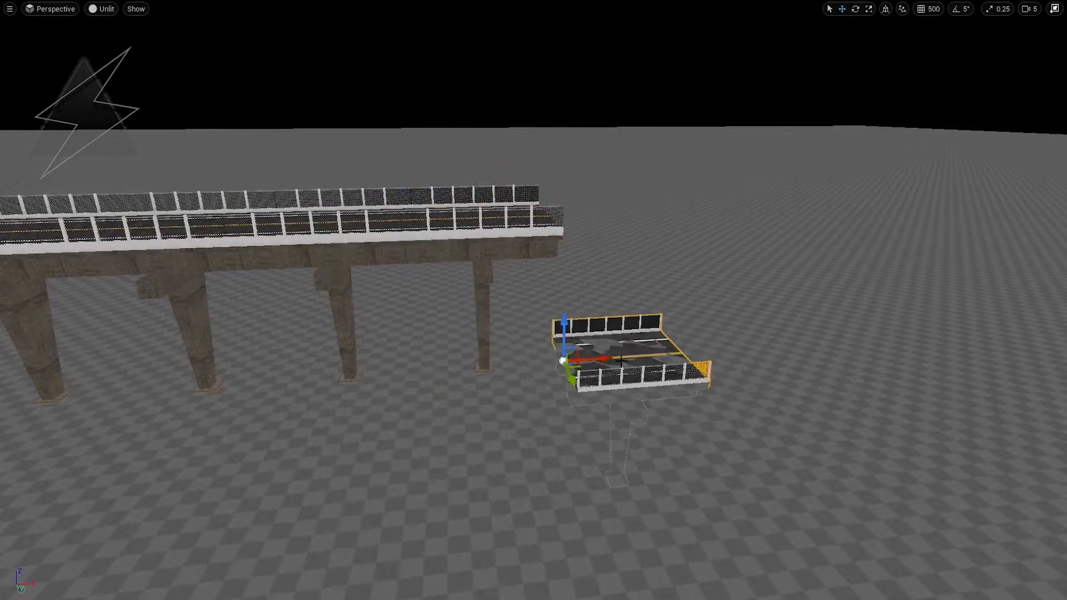
left_click_drag(565, 323, 575, 174)
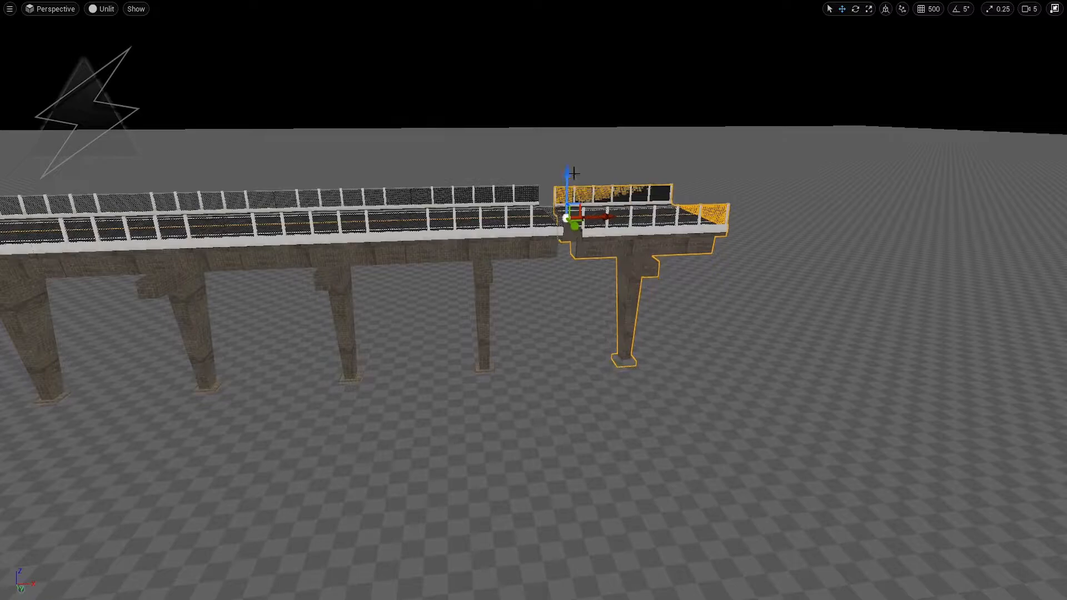
key("w")
right_click_drag(588, 218, 588, 219)
key("d")
left_click_drag(454, 149, 454, 147)
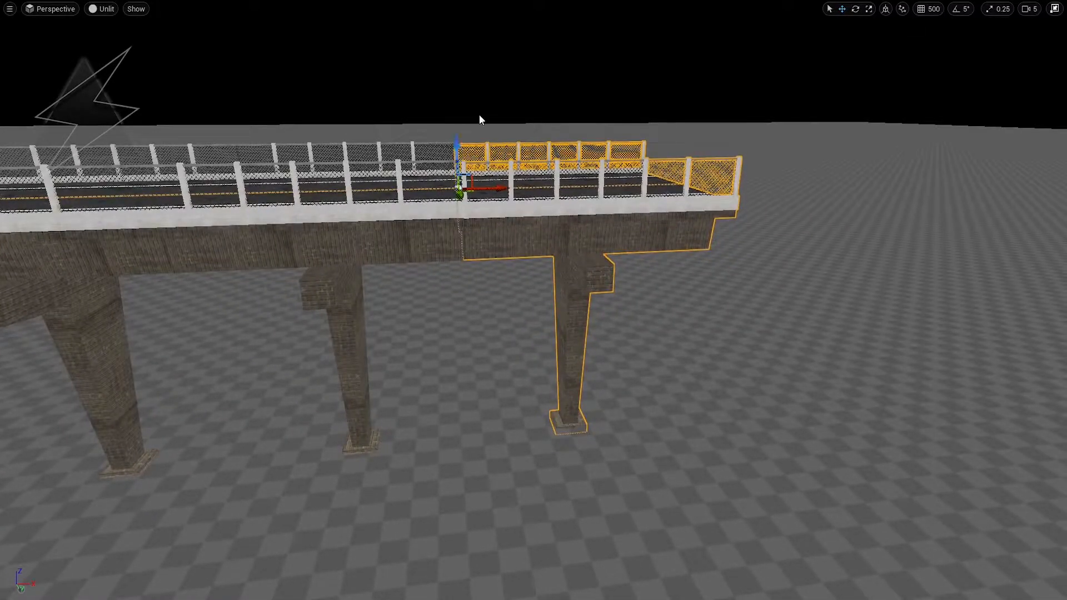
Raise the end bridge section until its road surface lines up with the rest of the deck.
key("Escape")
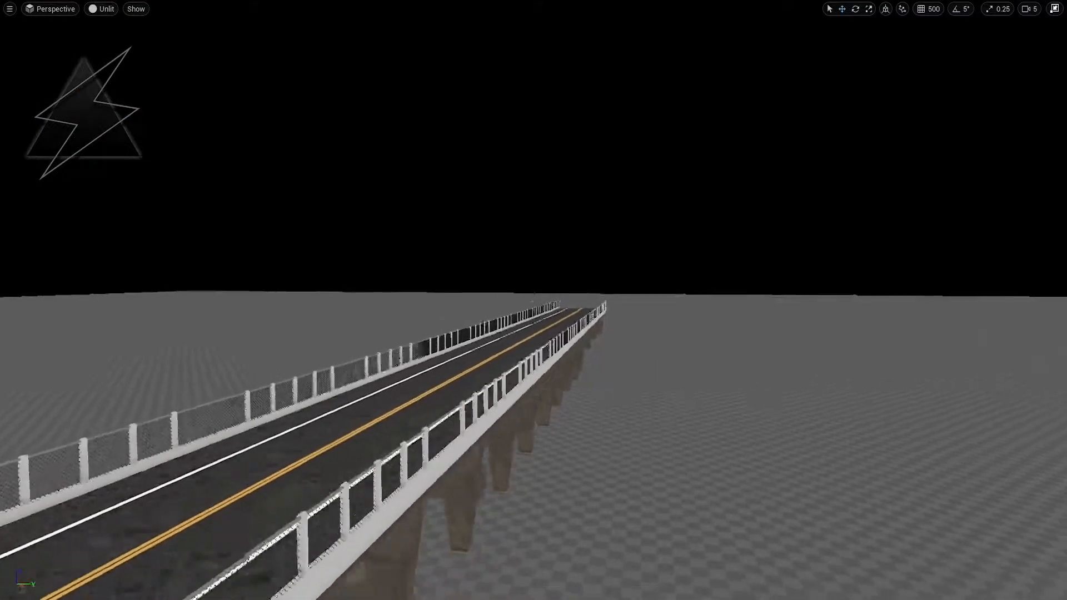
right_click_drag(533, 300, 534, 301)
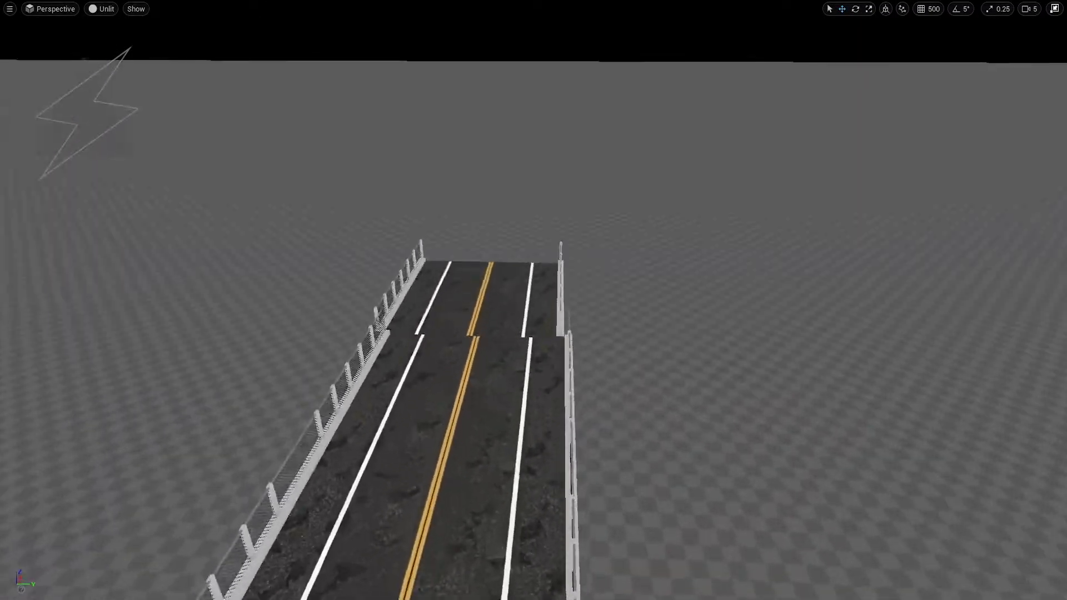
right_click_drag(673, 395, 633, 379)
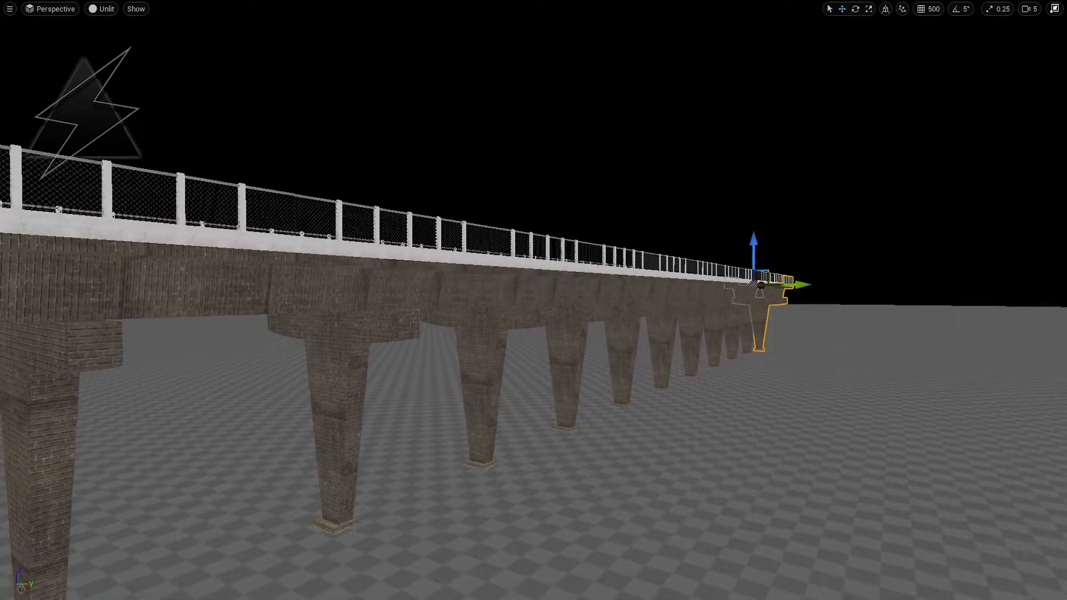
right_click_drag(788, 432, 787, 432)
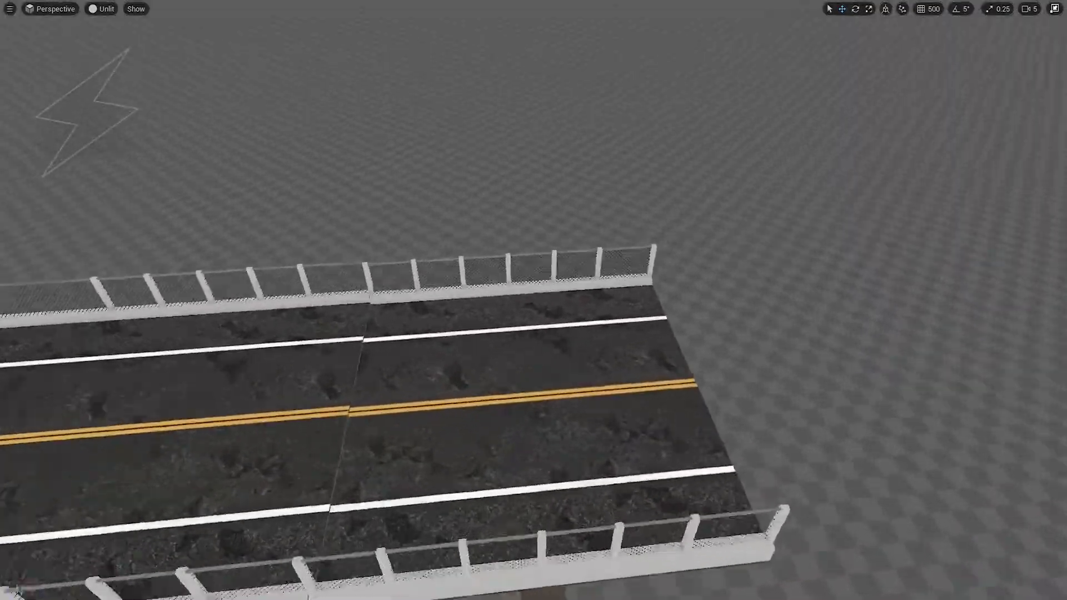
right_click_drag(533, 400, 356, 323)
left_click(489, 400)
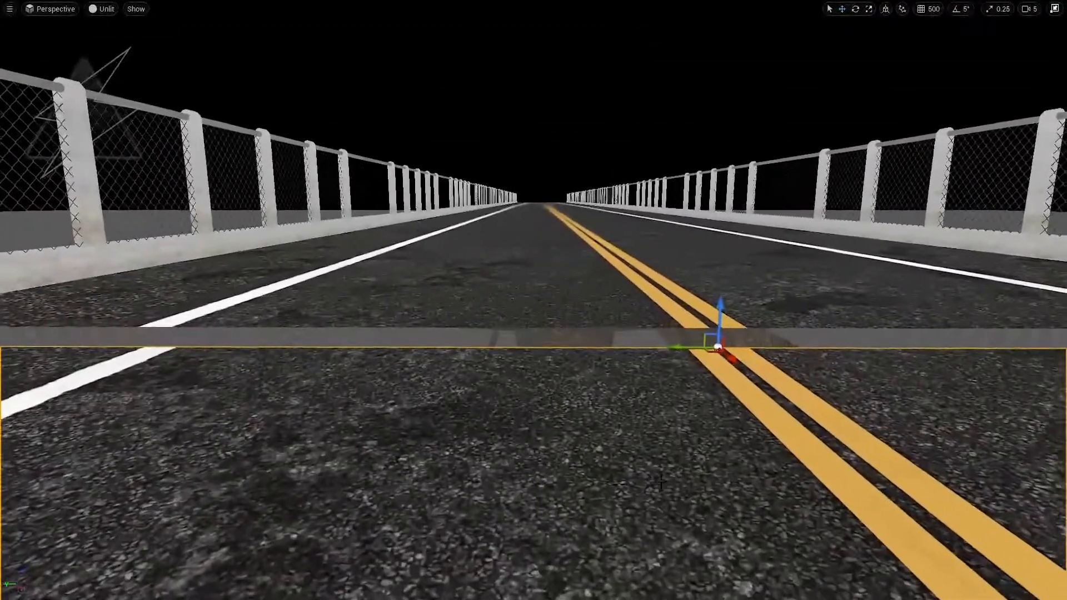
left_click_drag(723, 311, 722, 293)
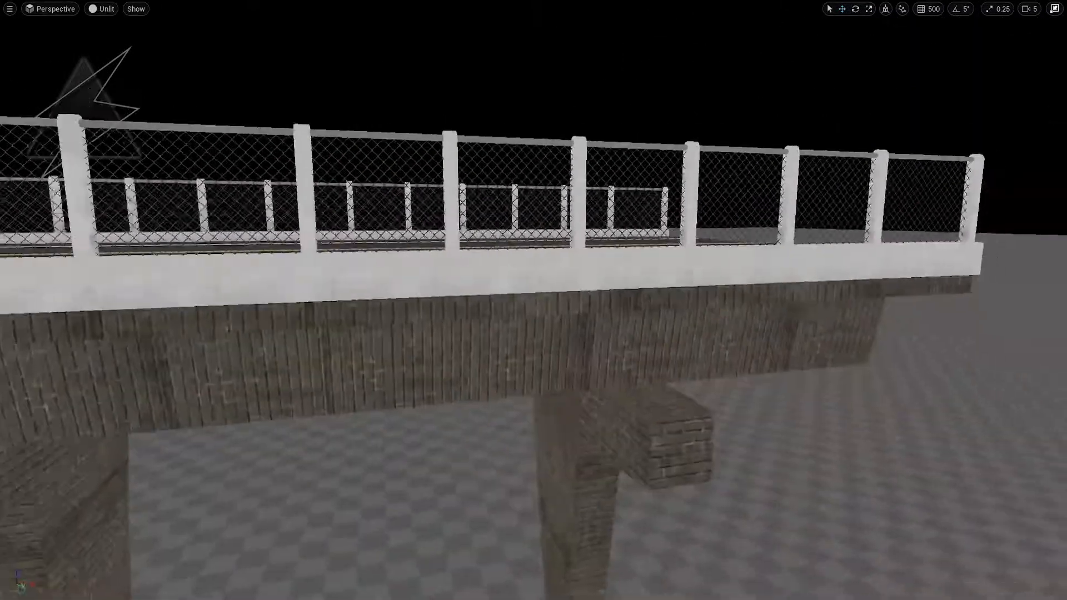
Select the corrected end section and extend the bridge with copies placed flush along its length.
right_click_drag(533, 300, 511, 345)
right_click_drag(689, 295, 652, 256)
right_click_drag(470, 397, 469, 394)
left_click(314, 418)
right_click_drag(314, 418, 389, 386)
right_click_drag(783, 416, 809, 445)
left_click_drag(453, 315, 559, 327)
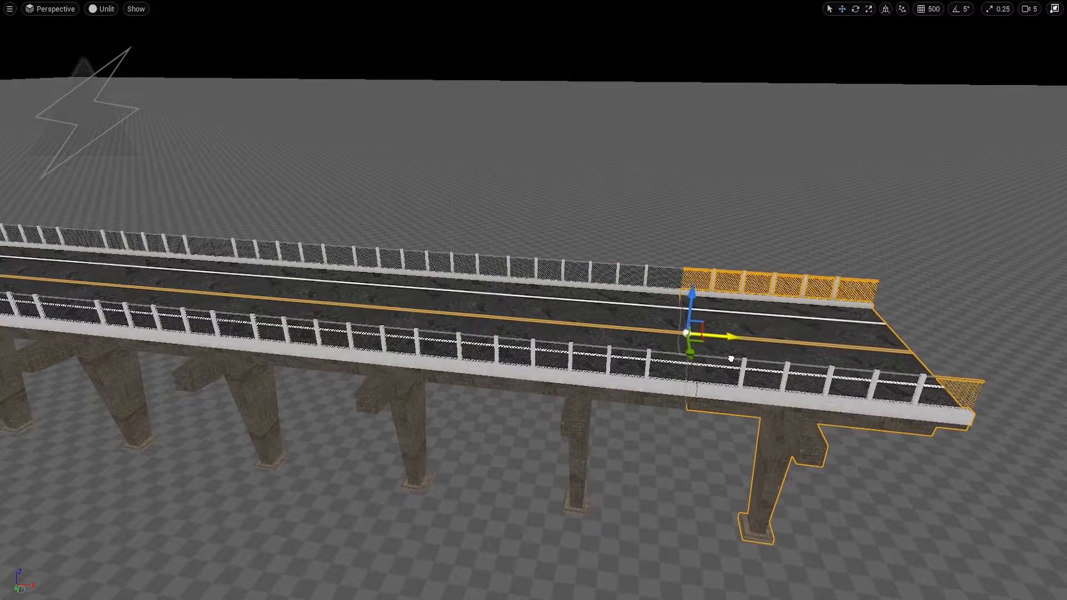
left_click_drag(729, 342, 957, 357, "alt")
Continue lengthening the bridge by duplicating its last section and joining the copies end to end.
right_click_drag(956, 356, 957, 356)
key("d")
left_click_drag(437, 356, 914, 377, "alt")
right_click_drag(915, 377, 914, 377)
key("d")
left_click_drag(640, 395, 858, 405)
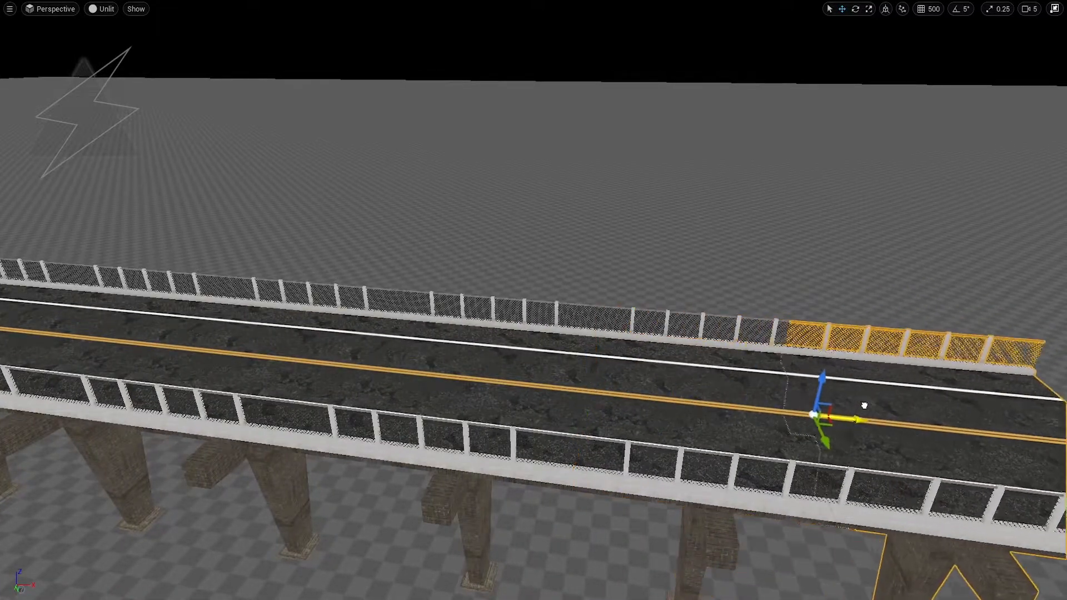
right_click_drag(858, 405, 857, 405)
key("d")
mouse_move(410, 422)
left_mouse_down()
mouse_move(454, 429)
mouse_move(431, 425)
left_mouse_up()
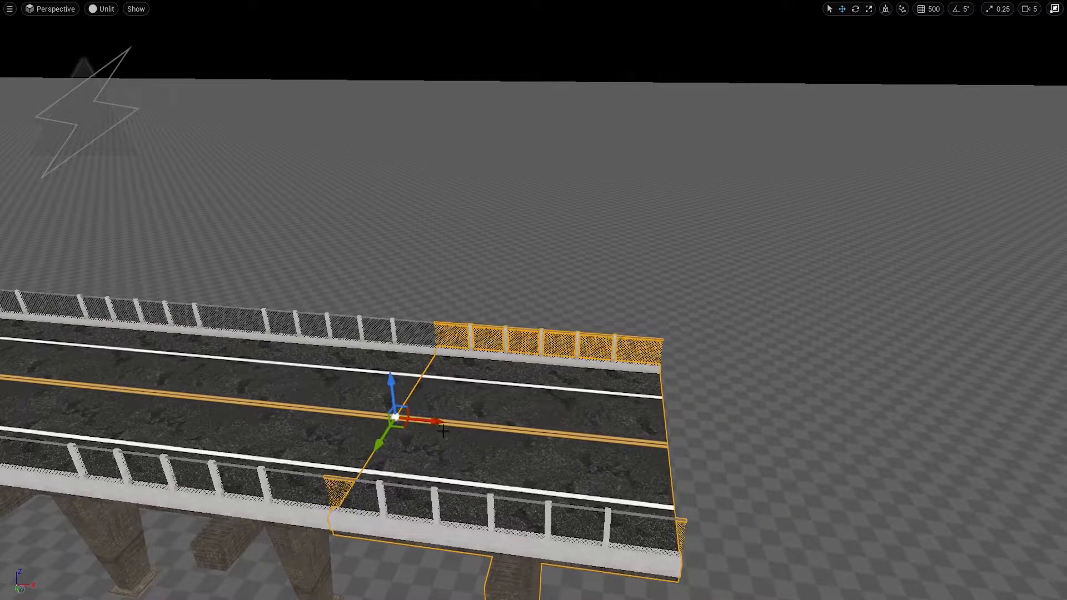
Examine the extended bridge from beneath, along its side and from above its far end.
left_click(470, 303)
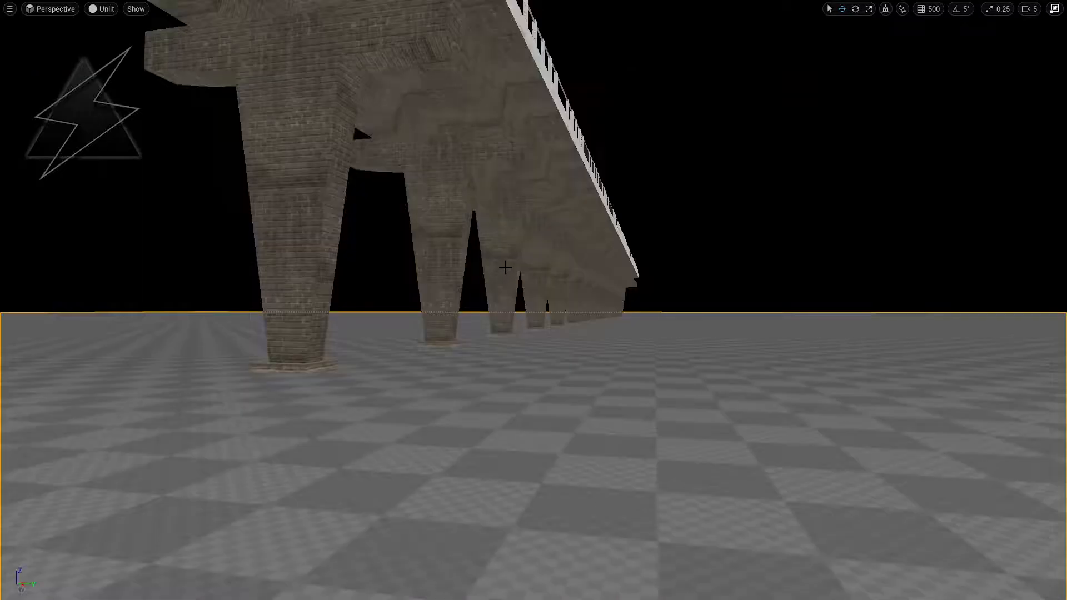
key("e")
right_click_drag(514, 261, 463, 262)
key("e")
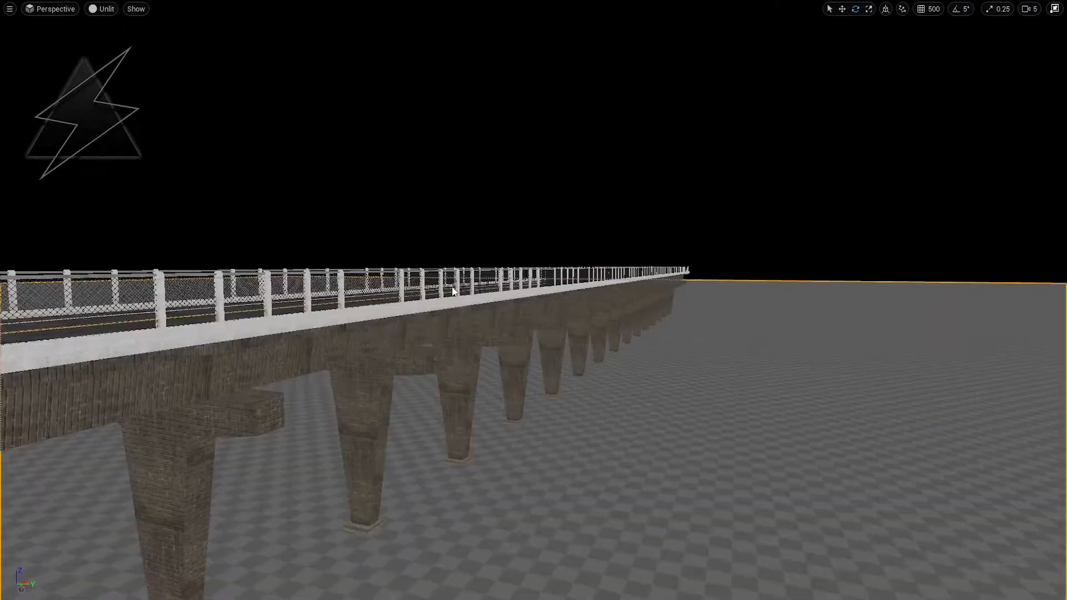
right_click_drag(453, 290, 454, 291)
key("e")
key("e")
right_click_drag(550, 334, 550, 333)
key("w")
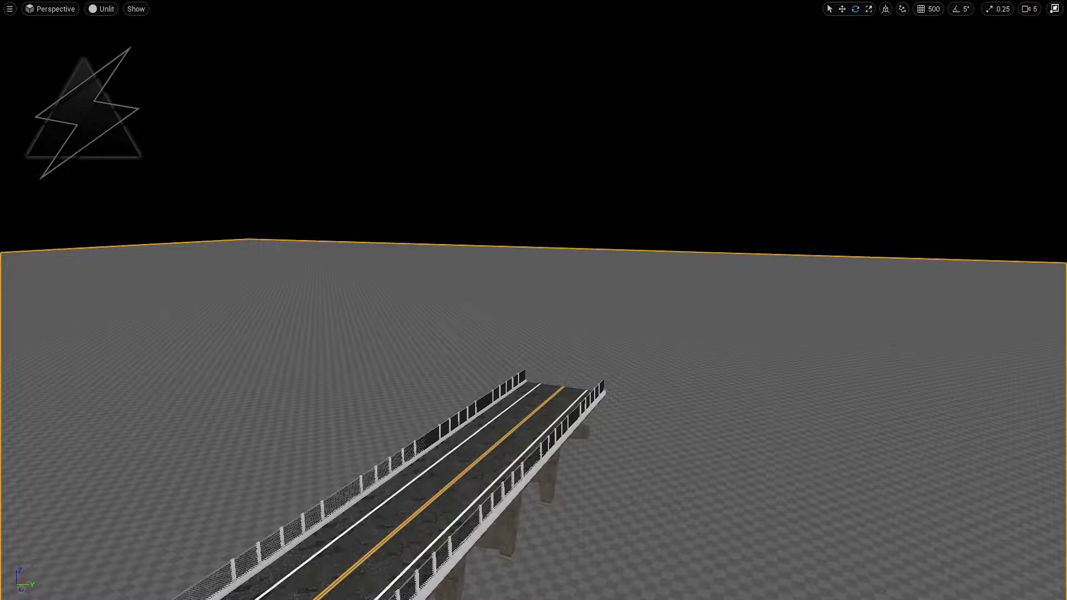
Place a mountain beyond the far end of the bridge and duplicate it beside the first as backdrop.
left_click_drag(610, 376, 776, 316)
right_click_drag(757, 277, 765, 277)
left_click_drag(738, 260, 737, 282)
left_click_drag(774, 326, 404, 346, "alt")
left_click_drag(389, 310, 284, 326)
right_click_drag(283, 326, 357, 250)
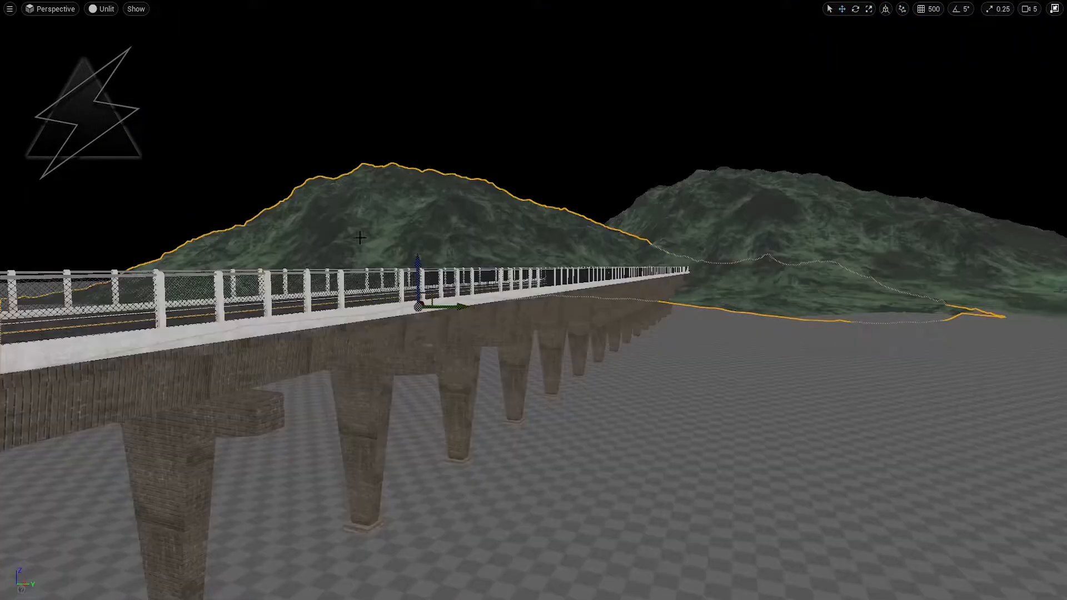
Adjust the vertical placement of the two mountains behind the bridge.
left_click_drag(417, 261, 420, 239)
left_click(735, 237)
left_click_drag(749, 268, 741, 288)
left_click(443, 208)
left_click_drag(412, 290, 413, 305)
Duplicate the mountain beside the bridge and place the copy farther out to extend the range.
key("w")
mouse_move(522, 335)
right_mouse_down()
mouse_move(533, 378)
mouse_move(523, 339)
right_mouse_up()
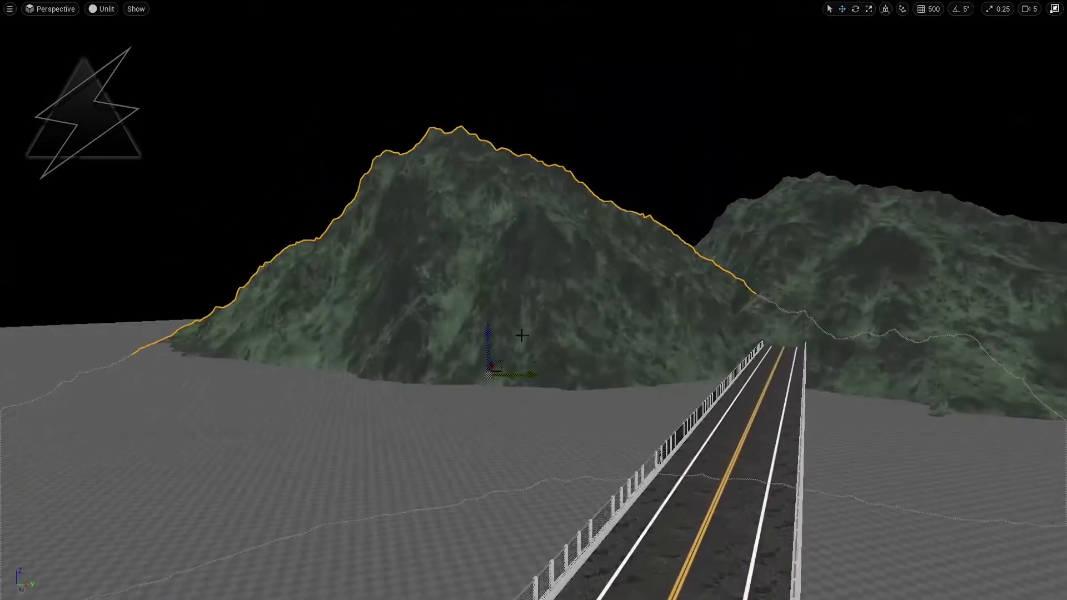
left_click_drag(525, 367, 172, 358, "alt")
left_click(284, 123)
right_click_drag(284, 122, 267, 158)
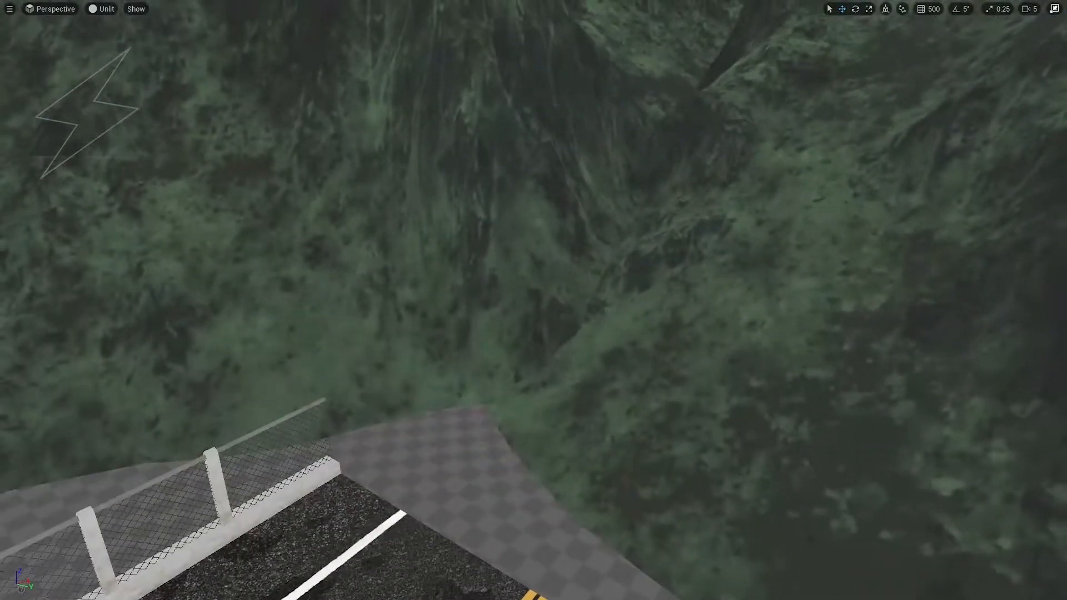
Place a brick road tunnel at the far end of the bridge, in front of the mountain.
left_click_drag(0, 439, 480, 452)
key("e")
right_click_drag(479, 451, 539, 455)
key("w")
left_click_drag(463, 400, 614, 289)
key("w")
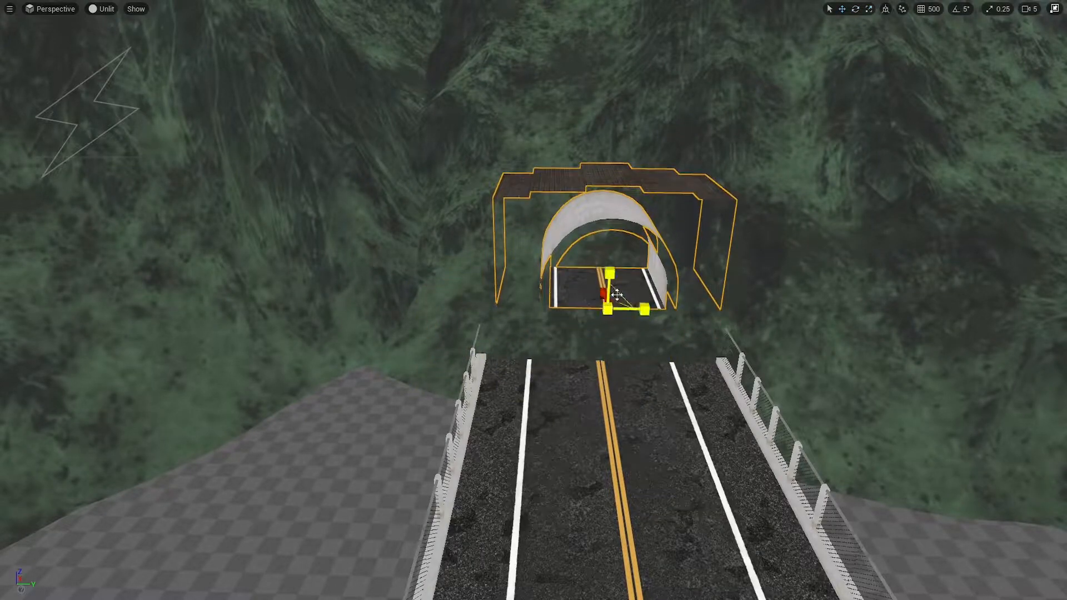
key("Delete")
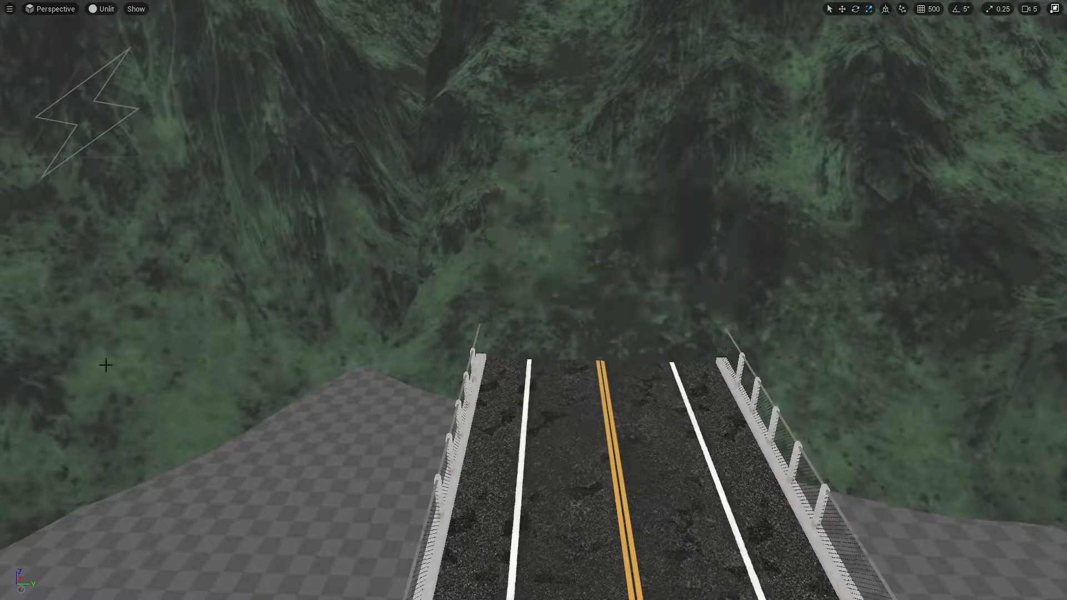
key("ctrl+z")
Rotate the tunnel so its portal faces the bridge and position it at the deck's end.
left_click_drag(590, 356, 577, 396)
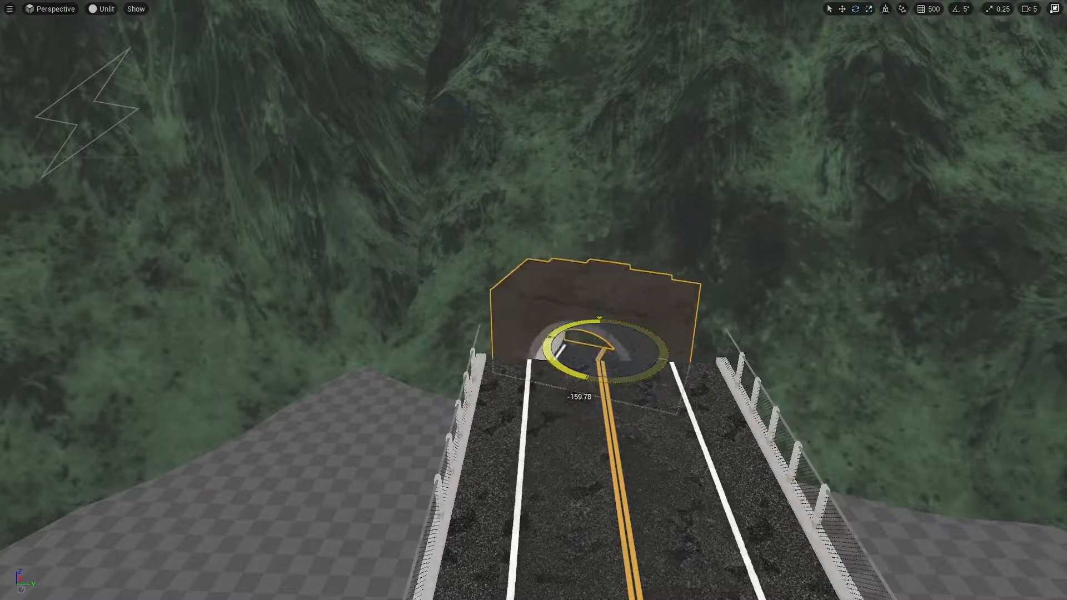
left_click_drag(608, 316, 584, 257)
right_click_drag(493, 400, 606, 402)
key("a")
key("w")
left_click_drag(312, 370, 308, 322)
left_click(709, 384)
right_click_drag(709, 385, 778, 385)
left_click_drag(708, 357, 478, 362)
Centre the tunnel on the bridge's road lines and push it back into the mountain, away from the deck's end.
left_click(534, 239)
key("d")
right_click_drag(533, 238, 379, 231)
key("w")
key("d")
key("a")
key("e")
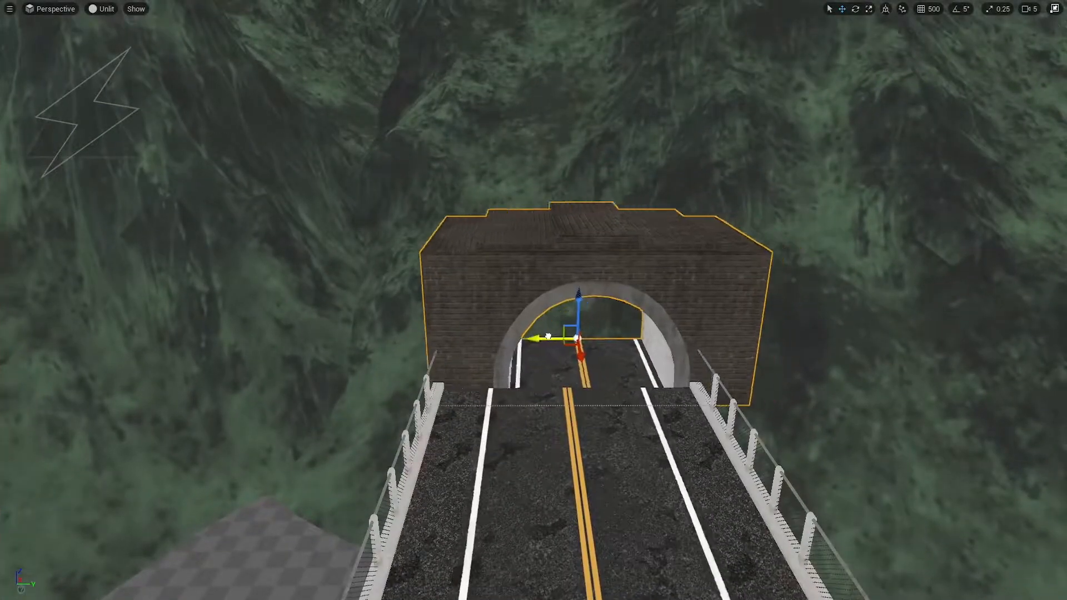
mouse_move(556, 338)
left_mouse_down()
mouse_move(600, 306)
mouse_move(556, 272)
mouse_move(541, 329)
left_mouse_up()
right_click_drag(565, 307, 629, 332)
left_click_drag(428, 240, 401, 229)
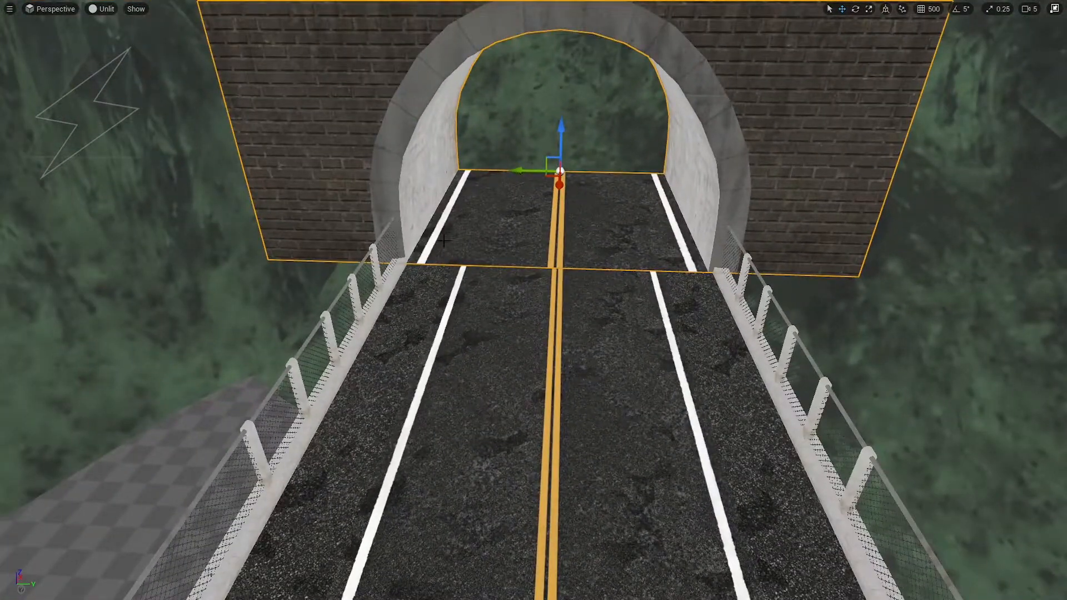
left_click_drag(560, 171, 562, 102)
Duplicate the end bridge section and move the copy forward to bridge the gap up to the tunnel.
left_click(525, 405)
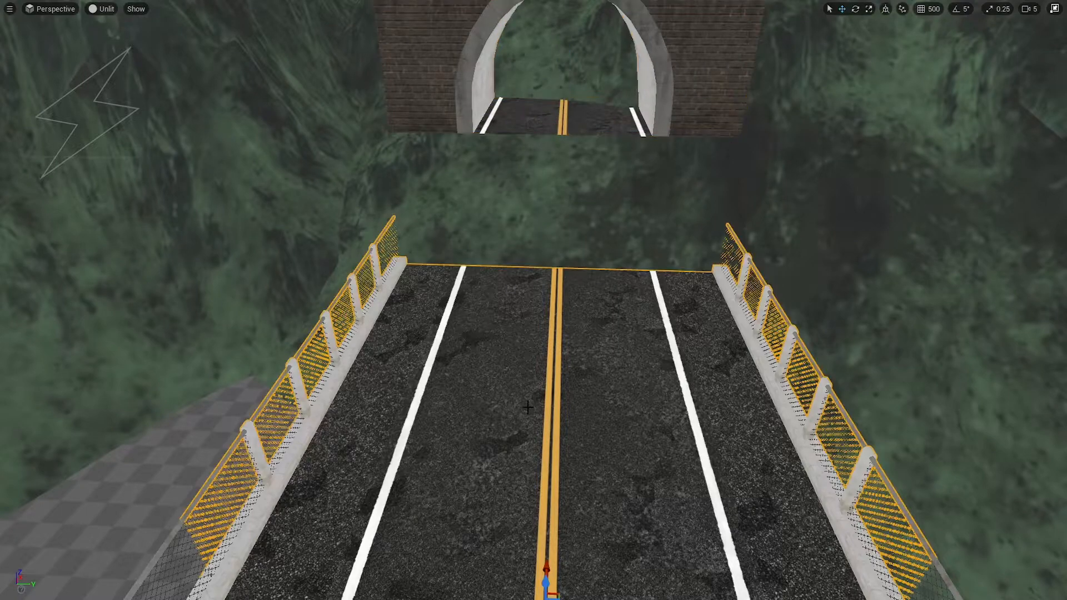
left_click_drag(549, 565, 548, 354)
key("ctrl+z")
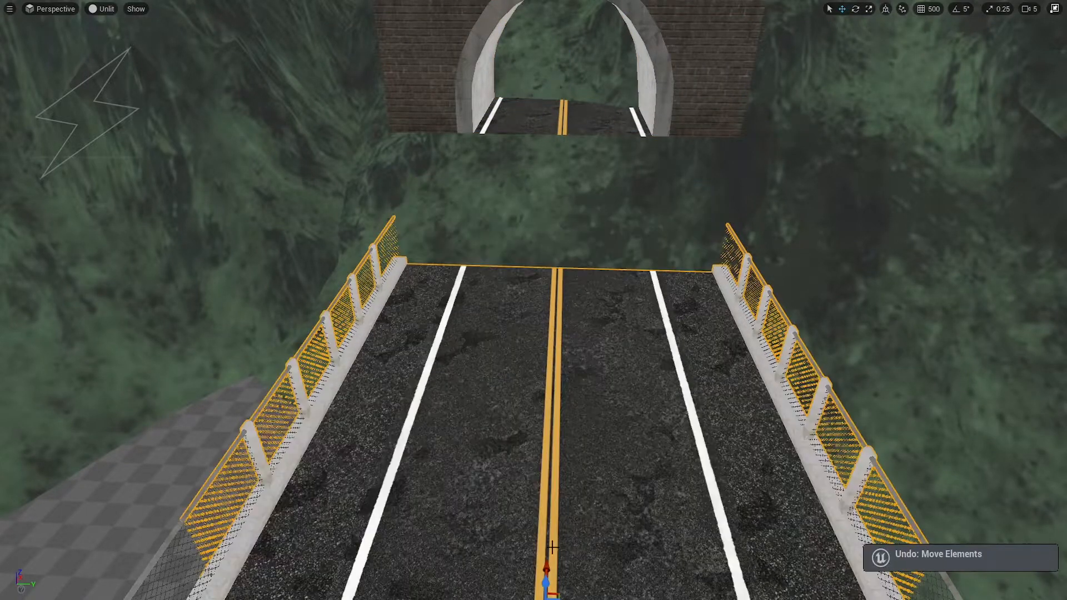
left_click_drag(547, 568, 554, 236)
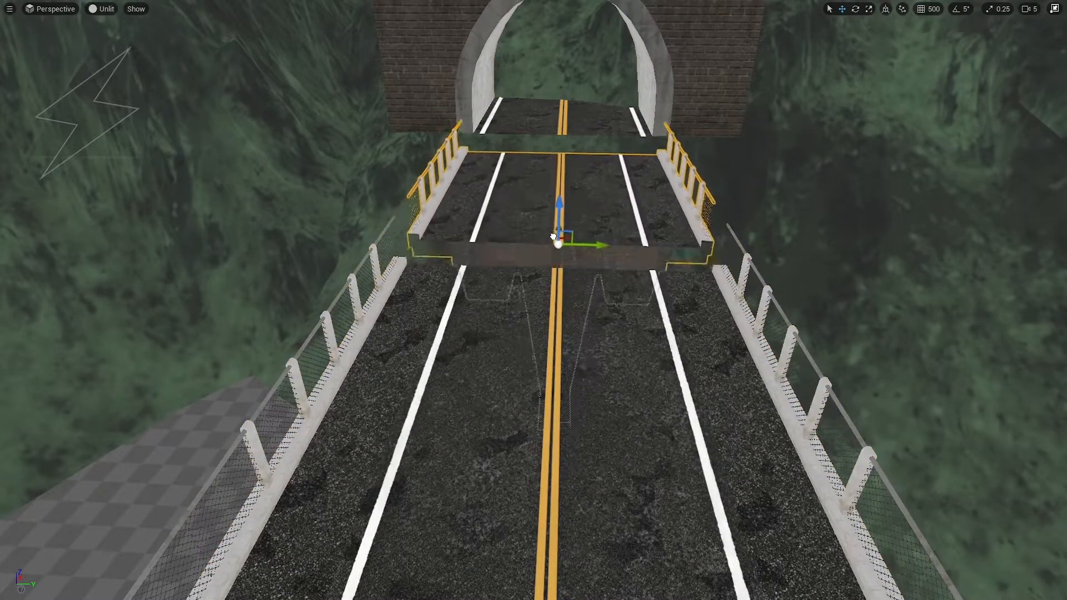
right_click_drag(552, 260, 595, 410)
key("w")
key("e")
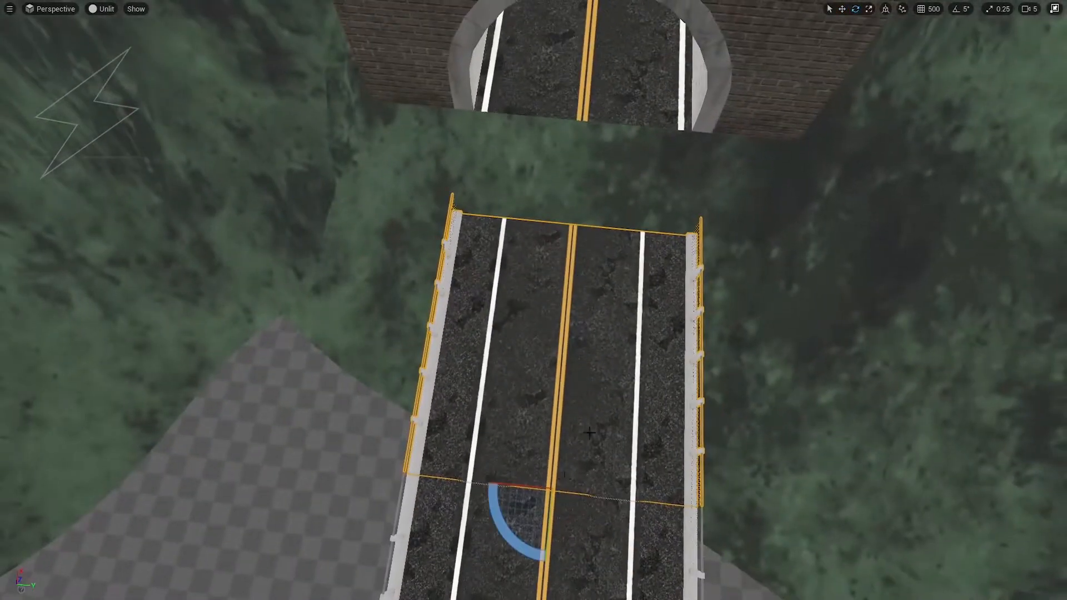
left_click_drag(557, 456, 558, 252)
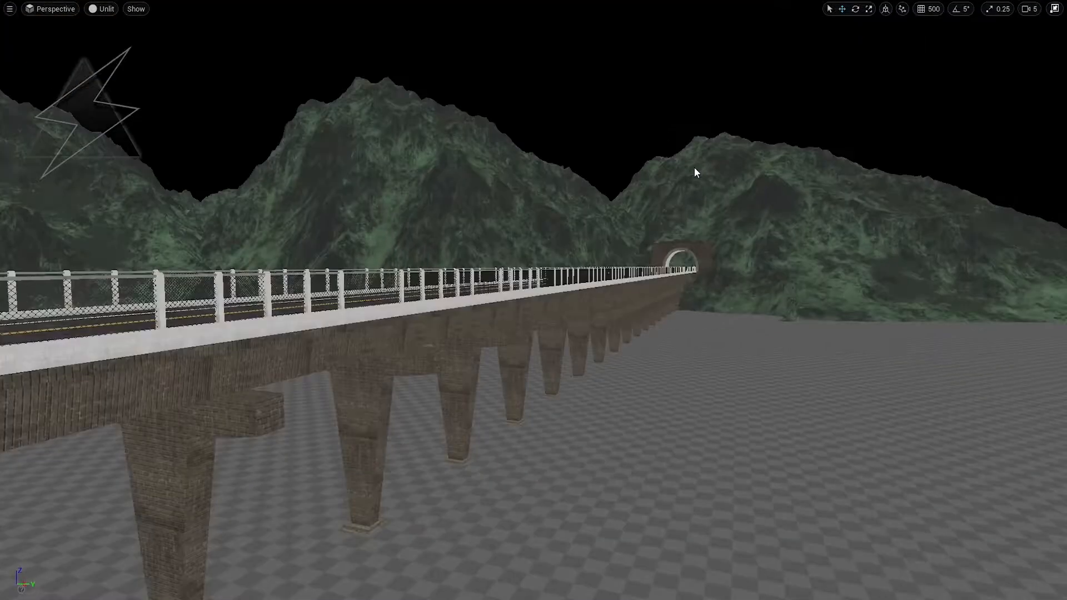
Scale the brick road tunnel so its opening fits around the end of the bridge deck, and save the level.
left_click(695, 167)
mouse_move(533, 300)
right_mouse_down()
mouse_move(500, 311)
mouse_move(523, 289)
mouse_move(534, 300)
right_mouse_up()
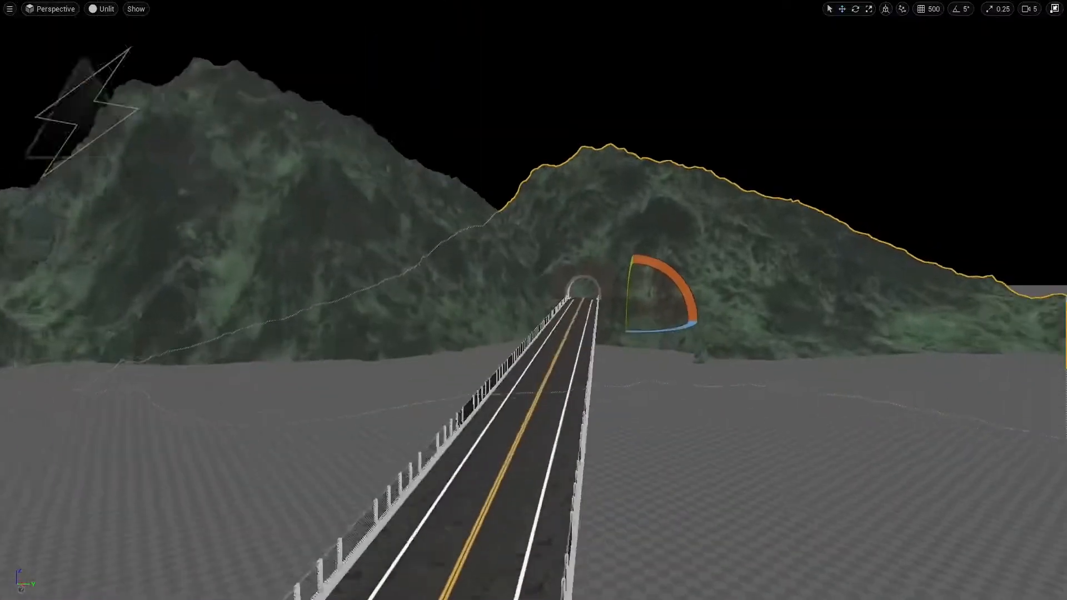
mouse_move(703, 267)
right_mouse_down()
mouse_move(734, 266)
mouse_move(702, 267)
right_mouse_up()
left_click(581, 315)
key("r")
mouse_move(545, 340)
left_mouse_down()
mouse_move(572, 340)
mouse_move(560, 340)
left_mouse_up()
key("w")
mouse_move(545, 338)
right_mouse_down()
mouse_move(567, 361)
mouse_move(544, 338)
right_mouse_up()
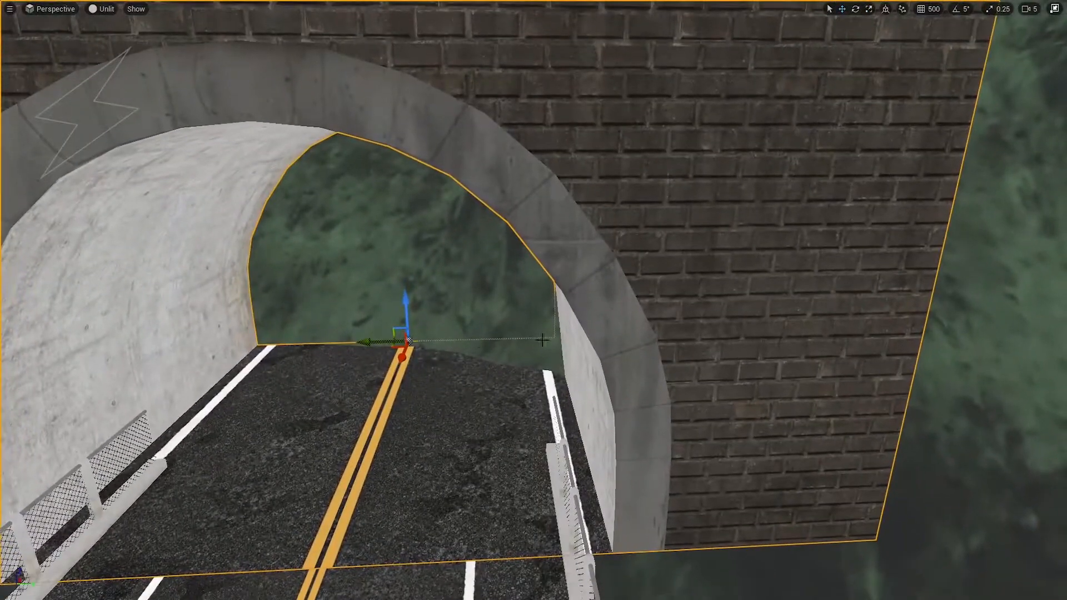
key("r")
mouse_move(407, 338)
left_mouse_down()
mouse_move(422, 339)
mouse_move(397, 338)
left_mouse_up()
right_click_drag(407, 339, 398, 317)
left_click(654, 61)
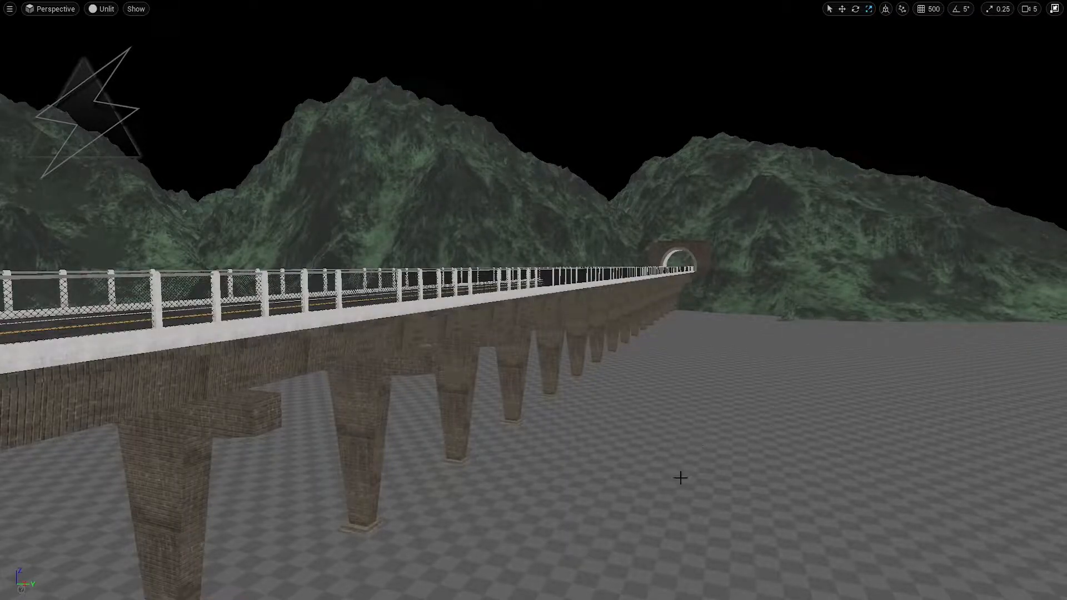
key("ctrl+s")
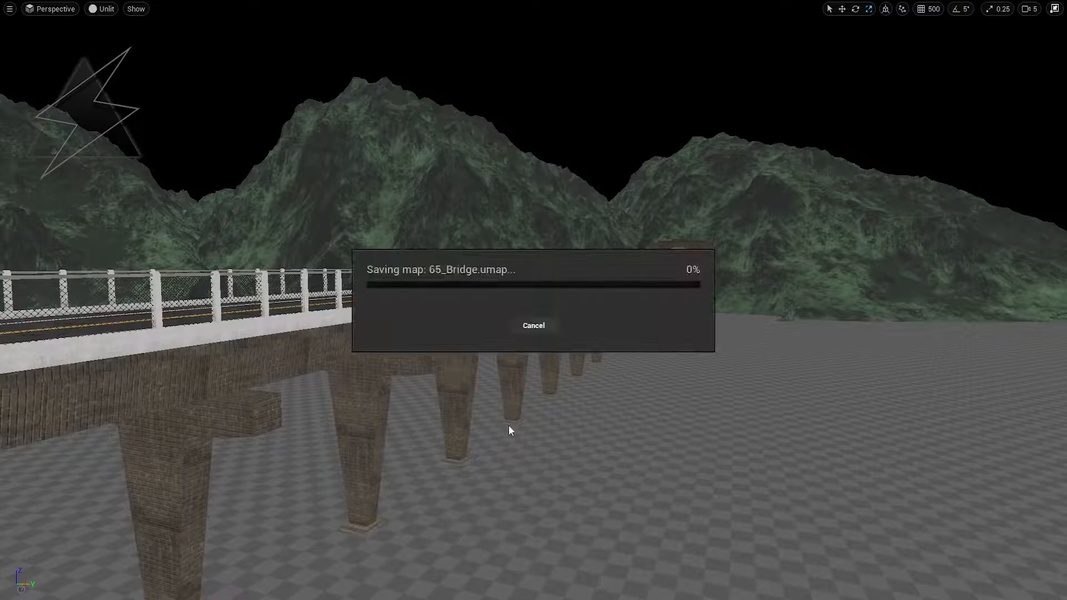
Sculpt the landscape downward beside the bridge piers to carve a broad depression across the flat ground.
key("F11")
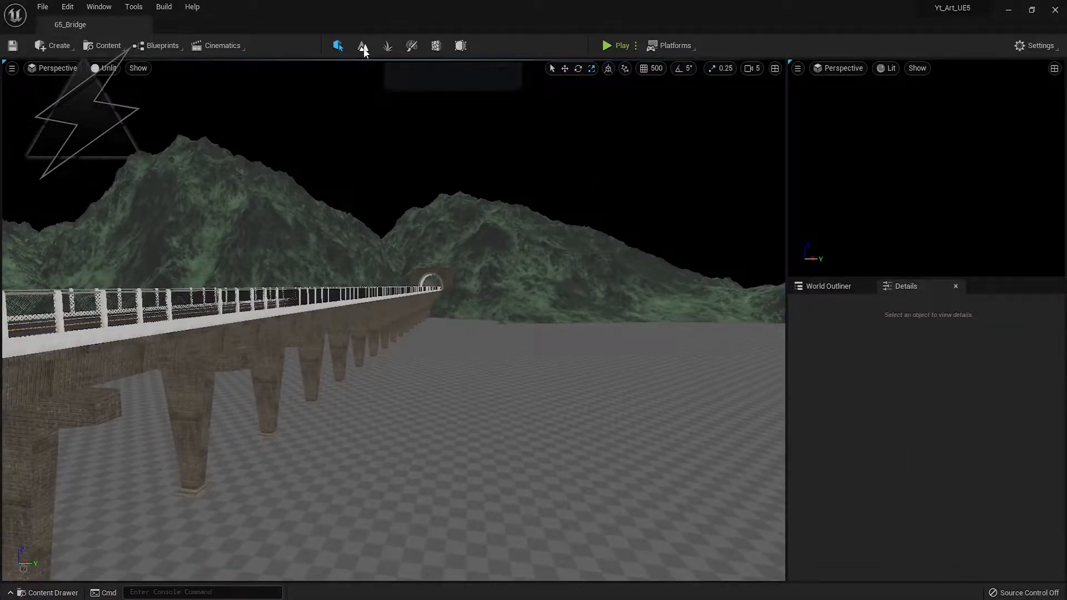
key("shift+2")
key("F11")
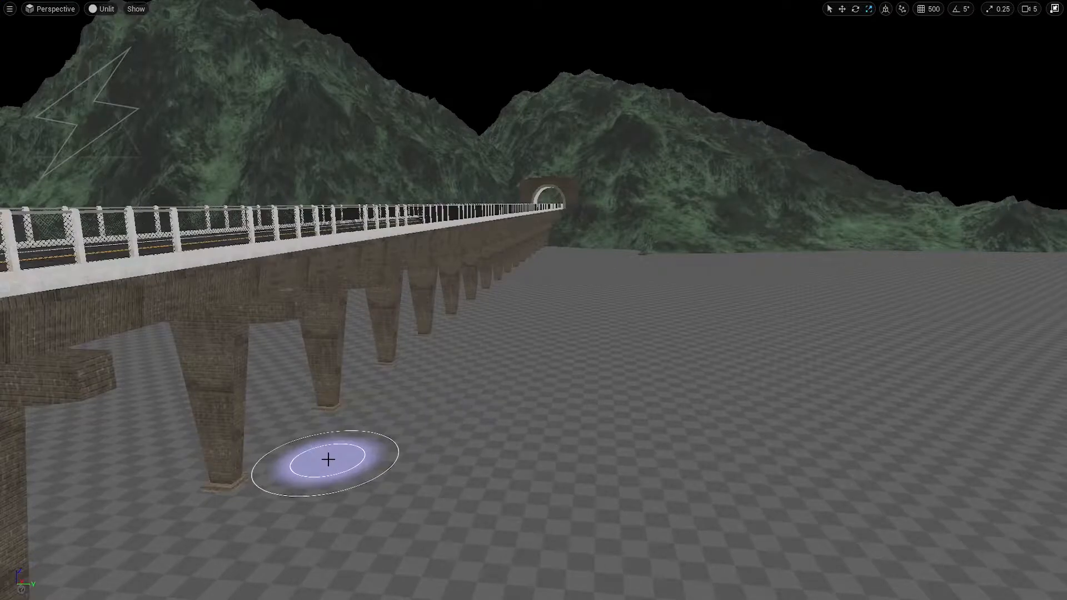
left_click(448, 462)
key("ctrl+z")
mouse_move(416, 455)
left_mouse_down()
mouse_move(465, 443)
mouse_move(436, 388)
left_mouse_up()
mouse_move(1046, 364)
left_mouse_down()
mouse_move(381, 448)
mouse_move(3, 403)
mouse_move(535, 368)
left_mouse_up()
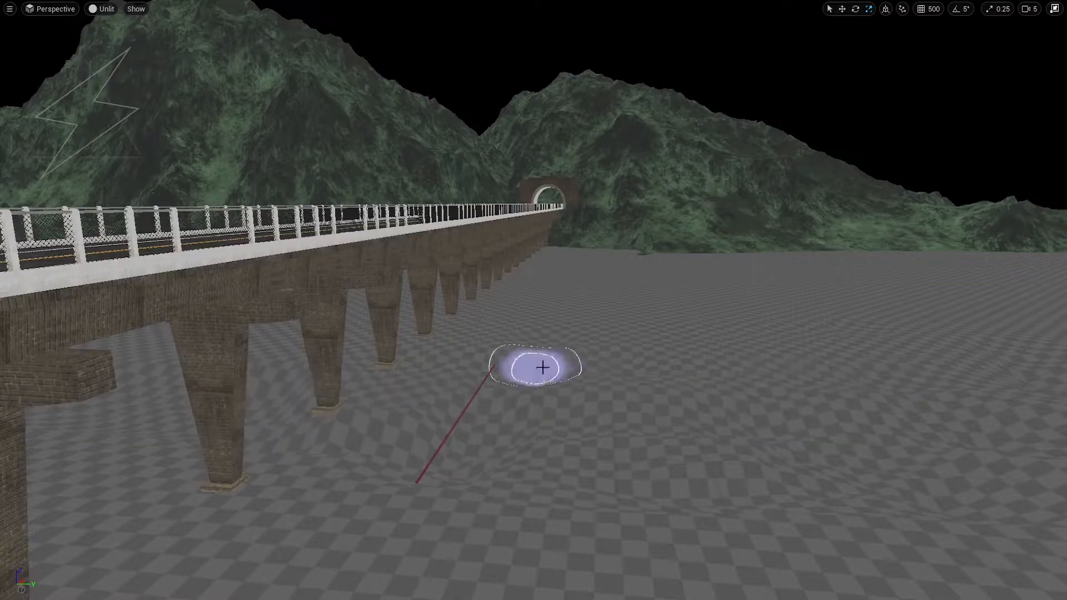
mouse_move(689, 361)
left_mouse_down()
mouse_move(739, 331)
mouse_move(889, 341)
mouse_move(723, 309)
mouse_move(201, 315)
left_mouse_up()
Extend the sculpted depression under the bridge and along the foot of the mountains near the tunnel.
right_click_drag(201, 316, 241, 322)
left_click_drag(240, 322, 114, 254)
right_click_drag(114, 254, 233, 256)
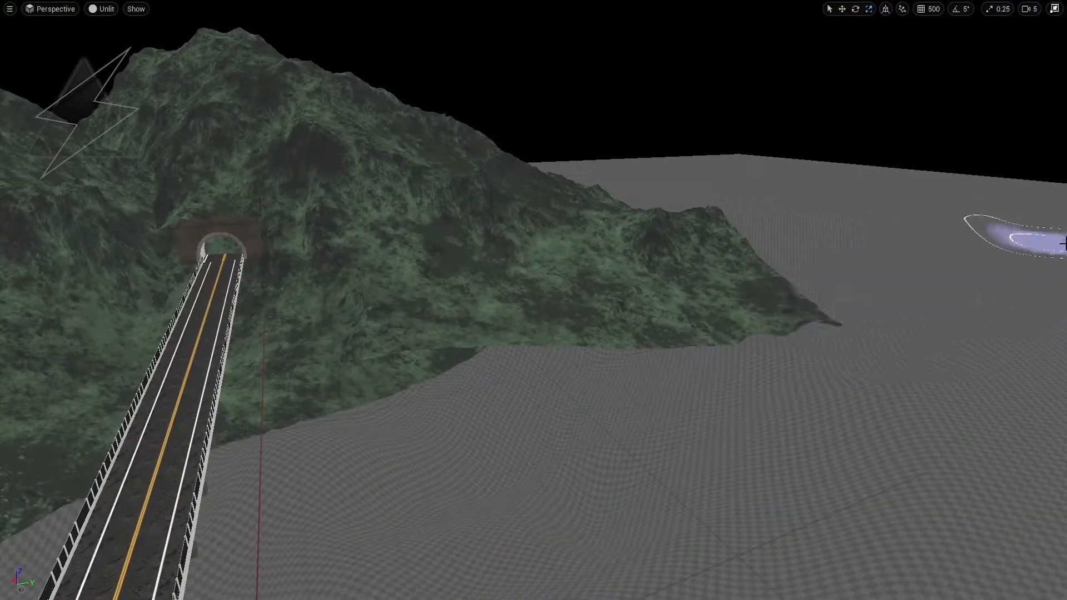
right_click_drag(904, 271, 956, 250)
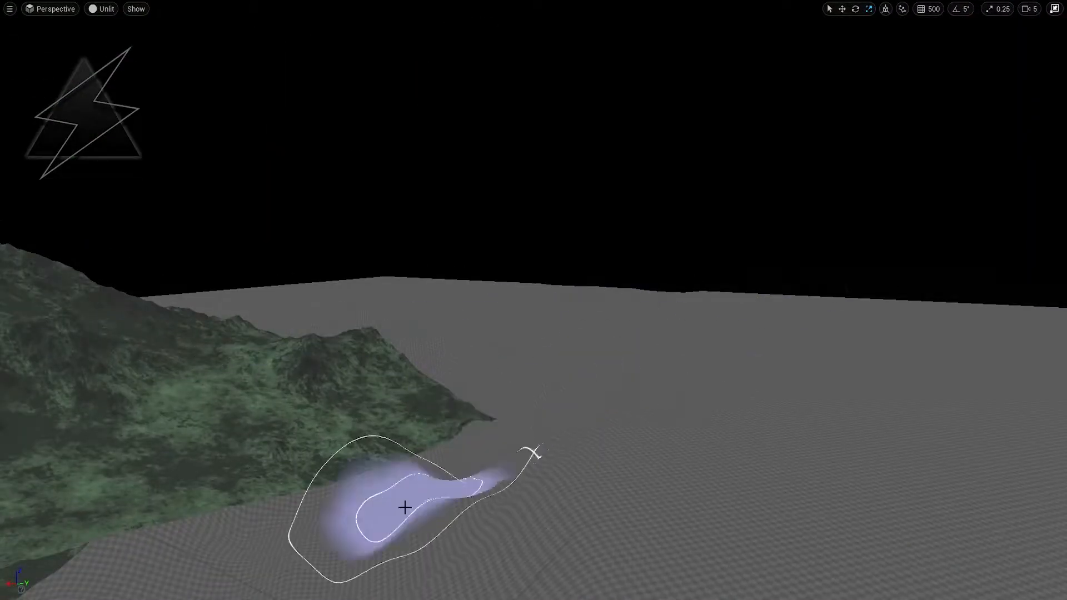
right_click_drag(446, 472, 423, 501)
key("grave")
left_click(680, 499)
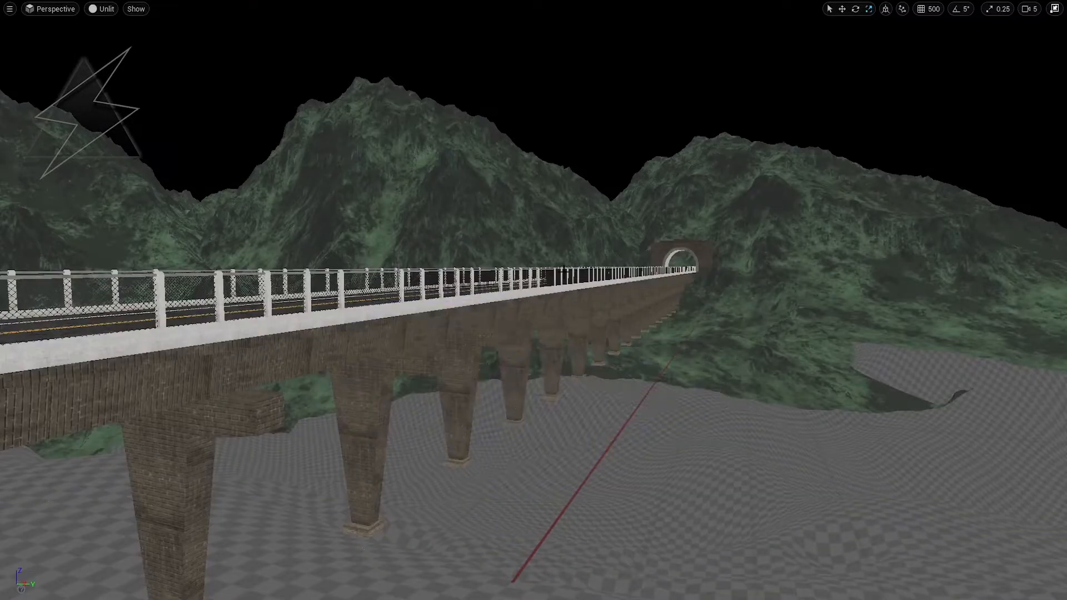
Place the SM_OceanWater plane in the depression beside the bridge and scale it uniformly to about 452.
key("F11")
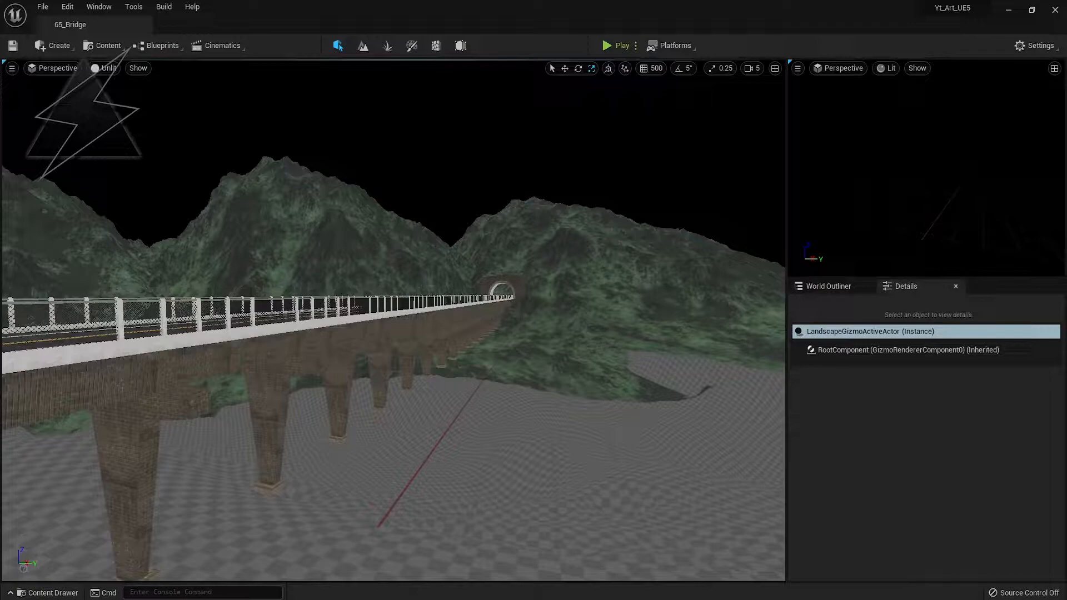
left_click(490, 470)
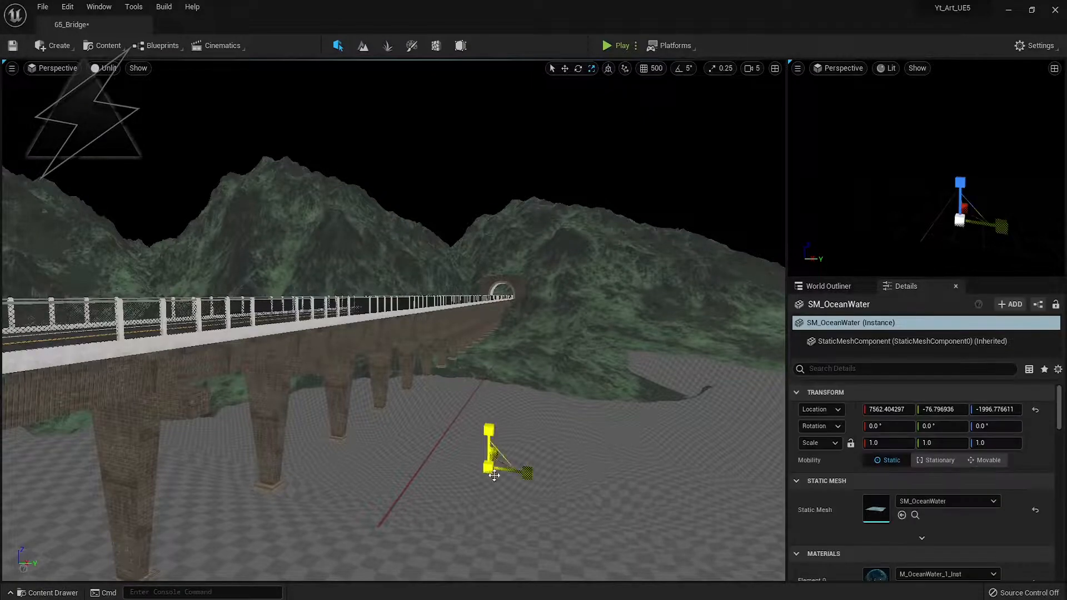
left_click_drag(488, 469, 491, 373)
key("w")
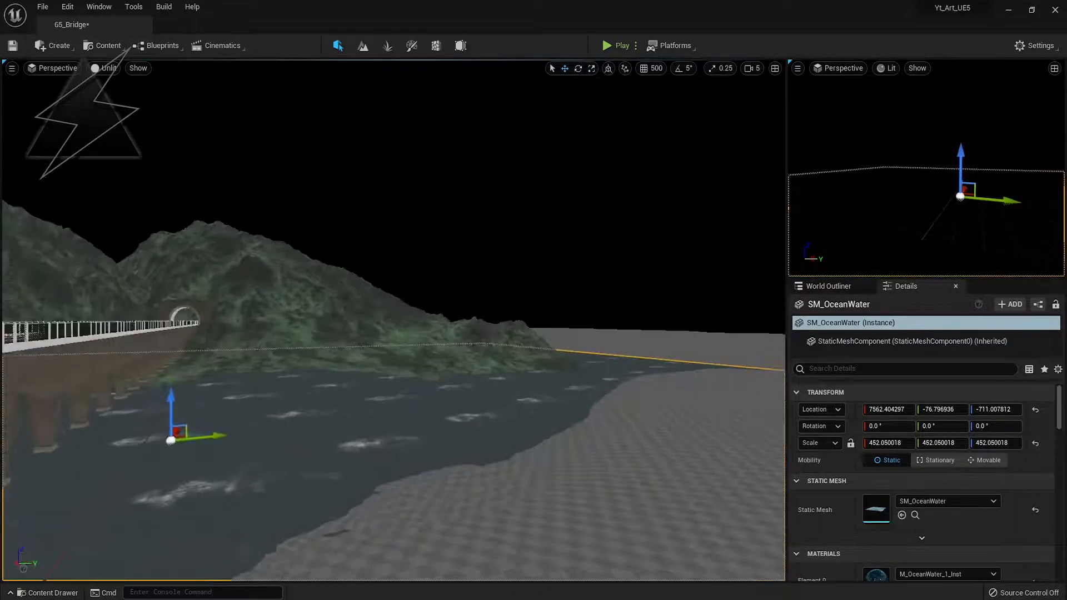
Raise the ocean water plane to a height of about 97 so it surrounds the bridge piers.
right_click_drag(515, 401, 516, 401)
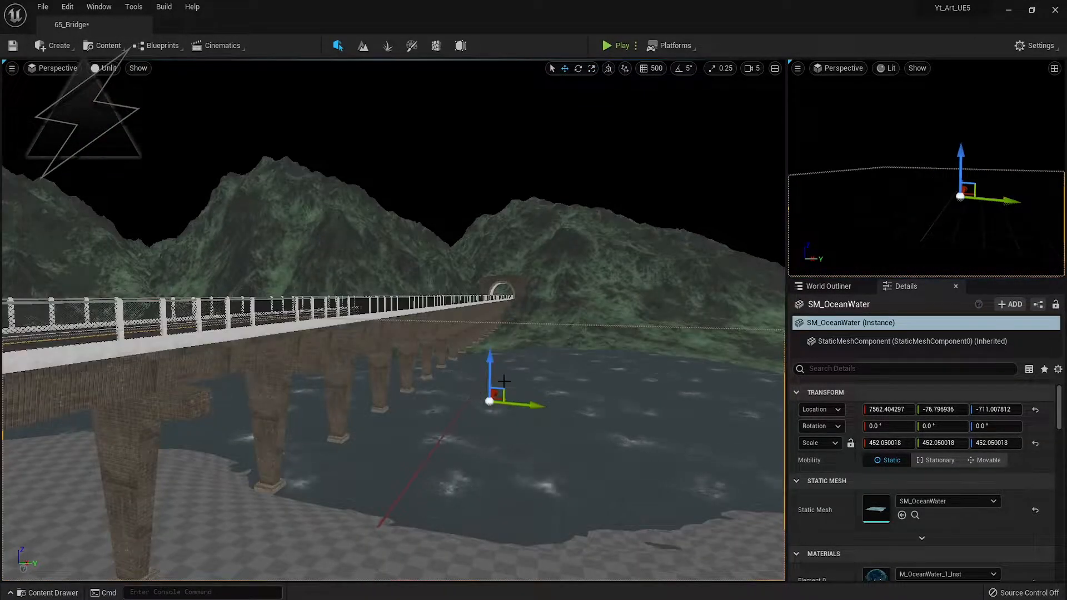
left_click_drag(490, 378, 482, 338)
right_click_drag(511, 393, 512, 393)
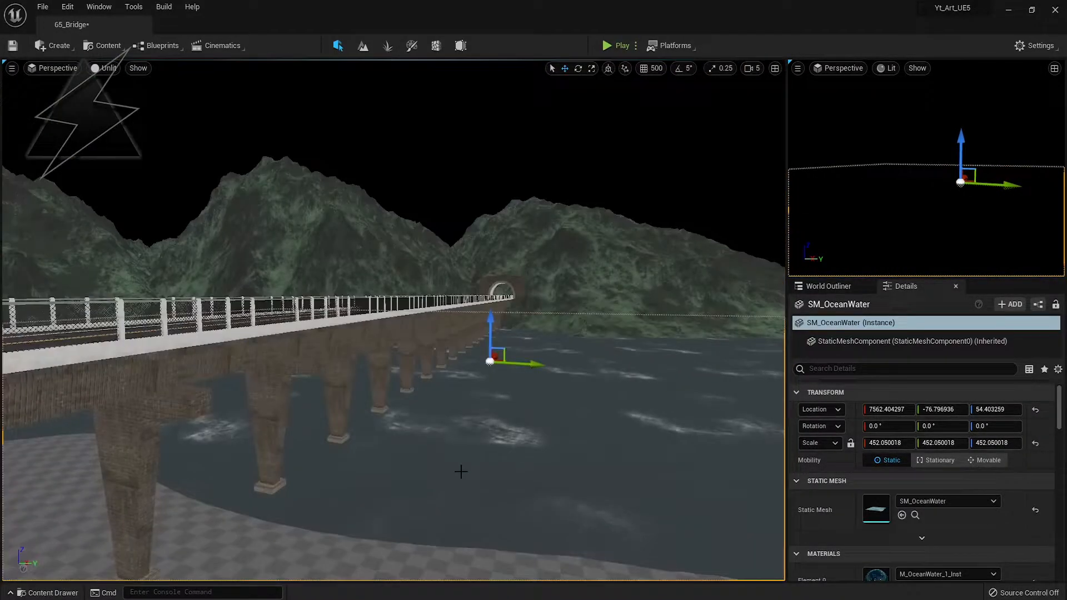
left_click_drag(497, 347, 488, 325)
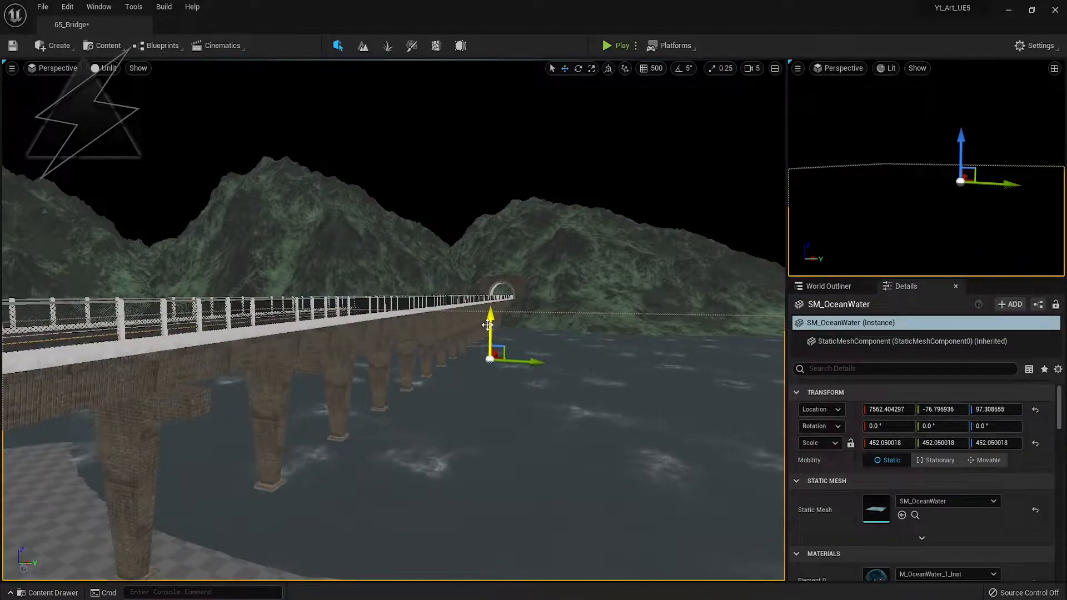
key("Escape")
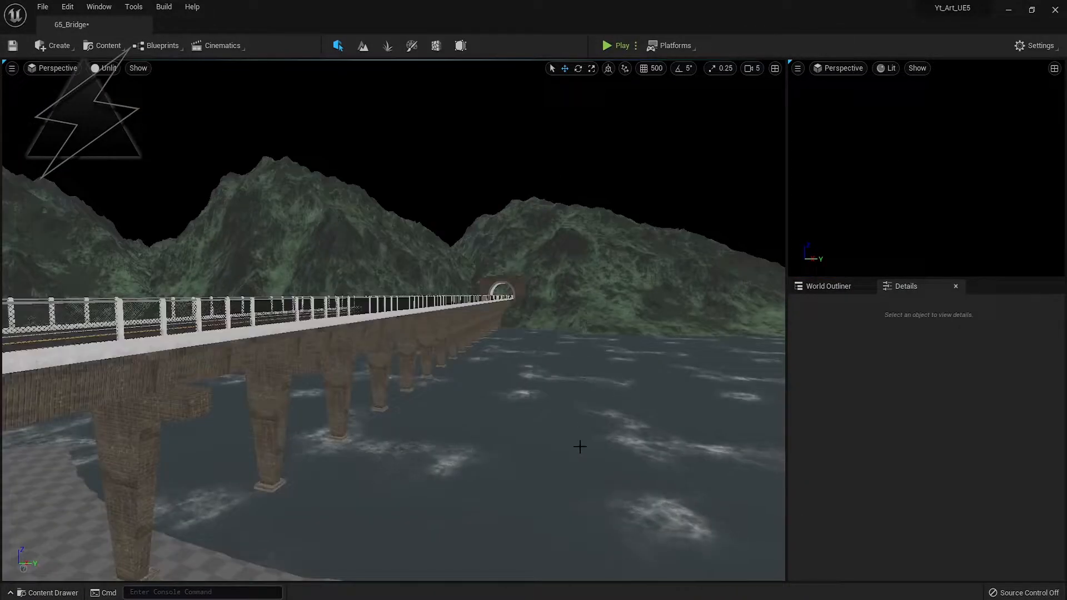
left_click(362, 46)
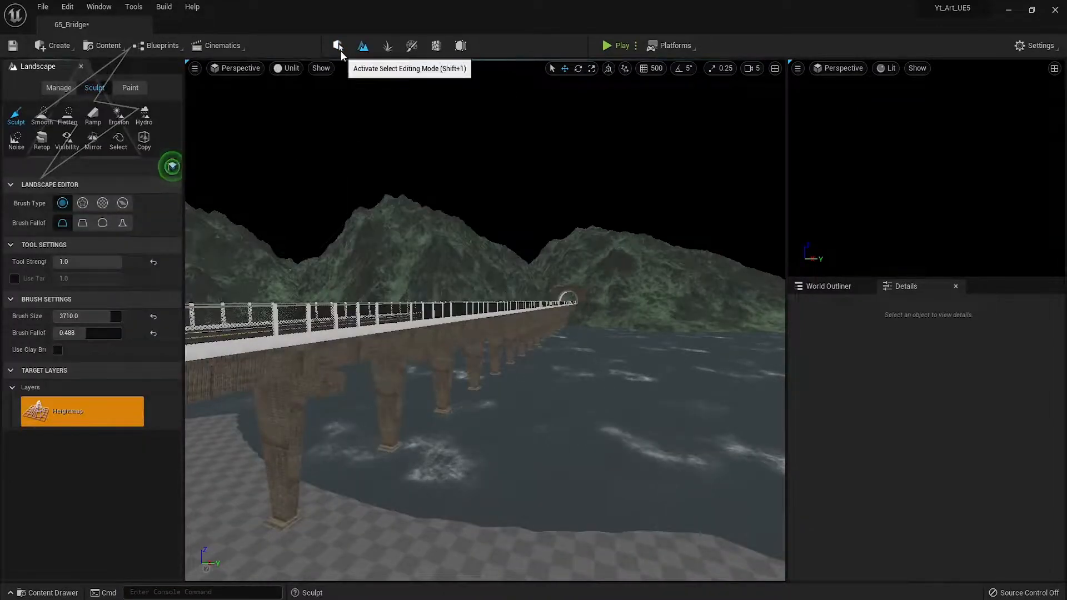
key("shift+1")
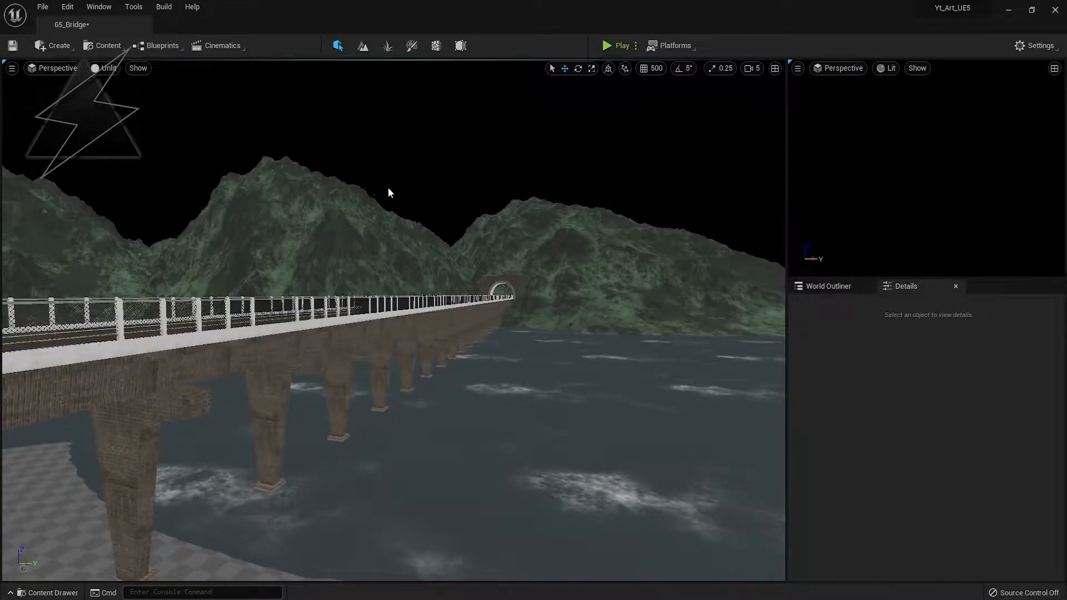
left_click(363, 46)
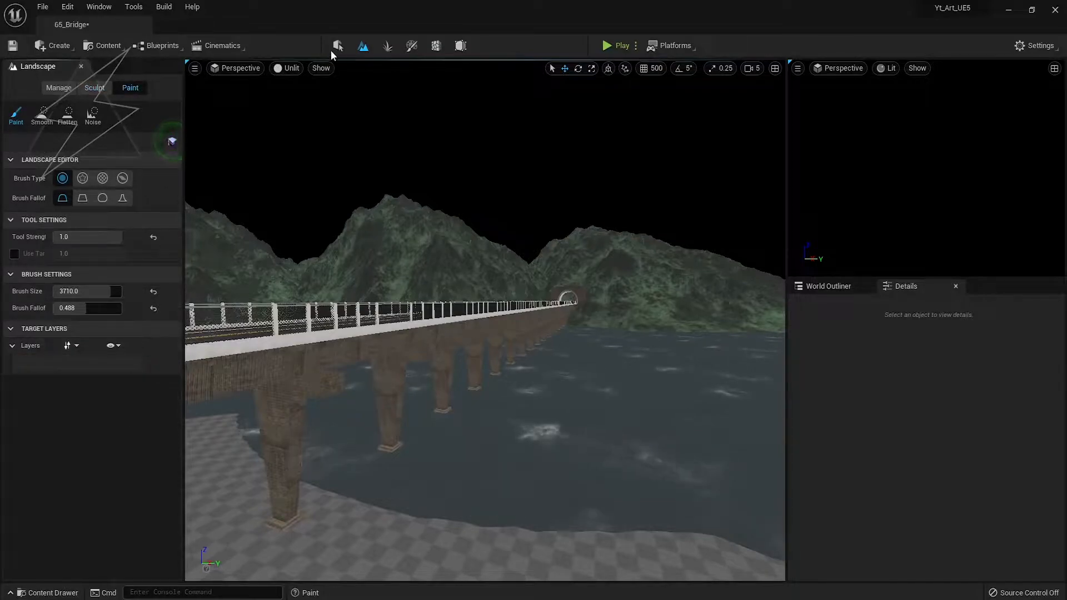
left_click(337, 47)
Save the level and assign M_auto_landscape_instant as the landscape's material.
left_click(144, 554)
scroll(962, 501, "down", 10)
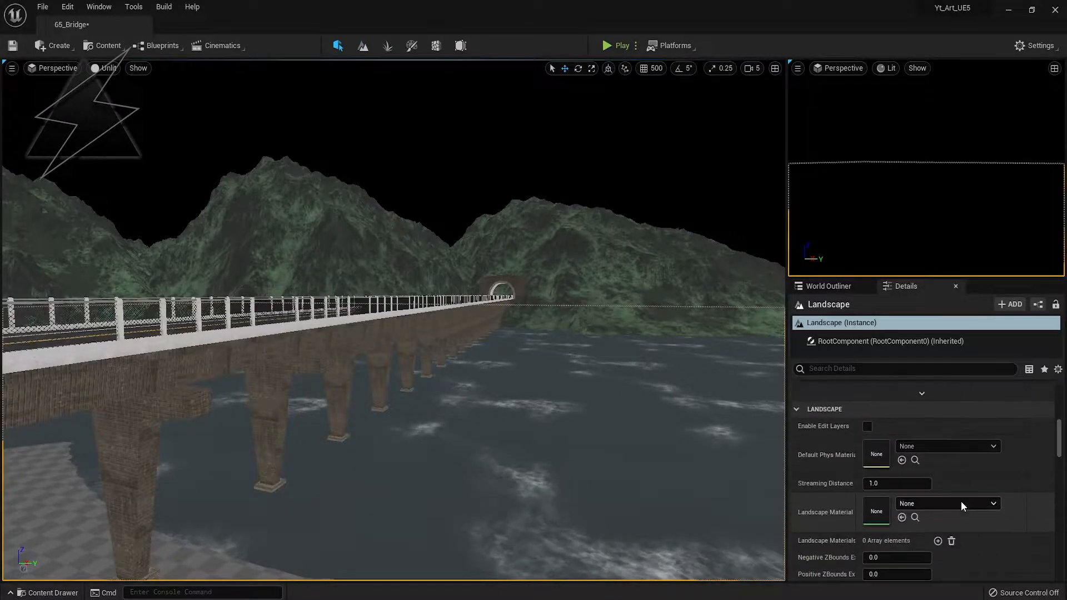
scroll(954, 499, "up", 8)
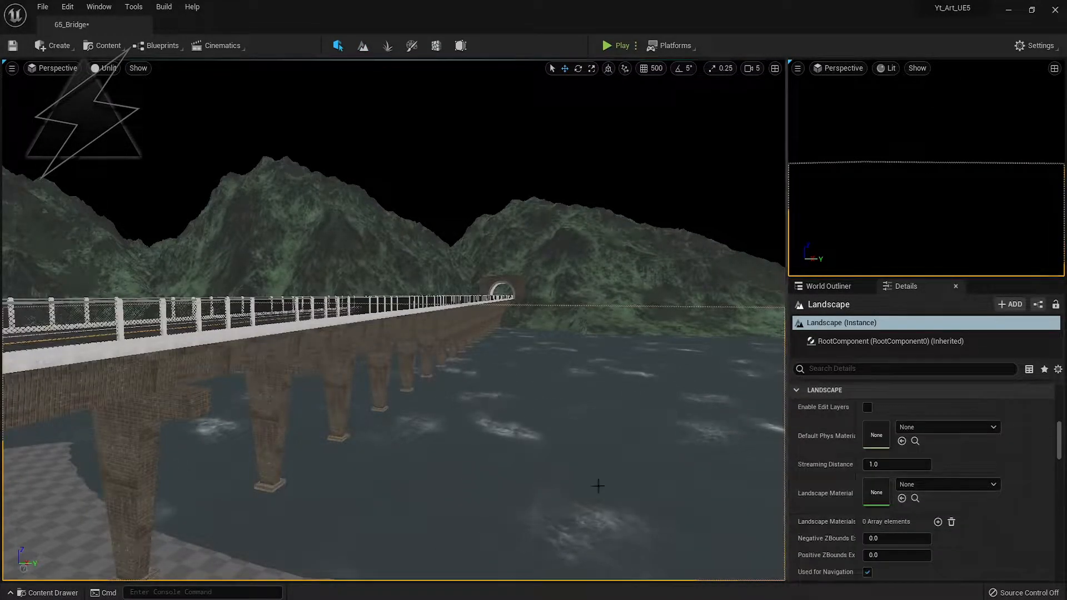
key("ctrl+s")
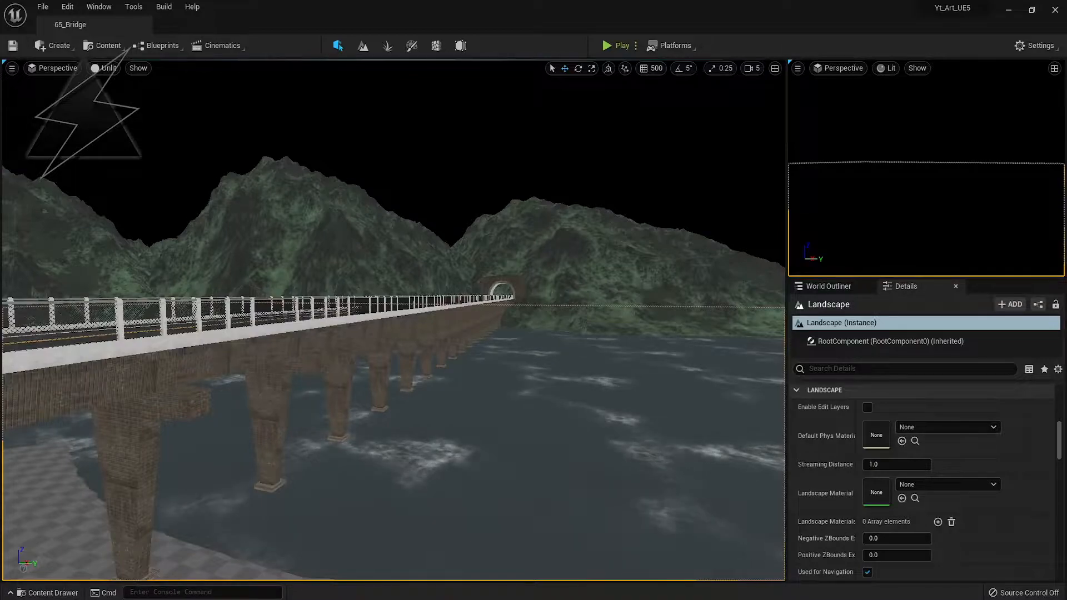
left_click(901, 499)
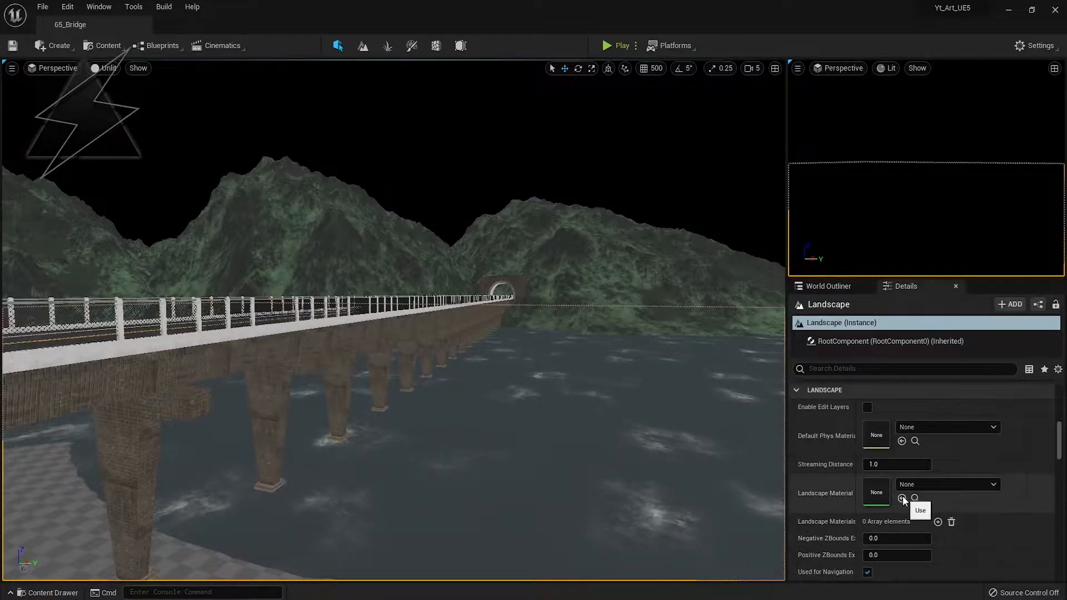
Create weight-blended layer info for the landscape material's paint layers, including Material_A.
left_click(363, 46)
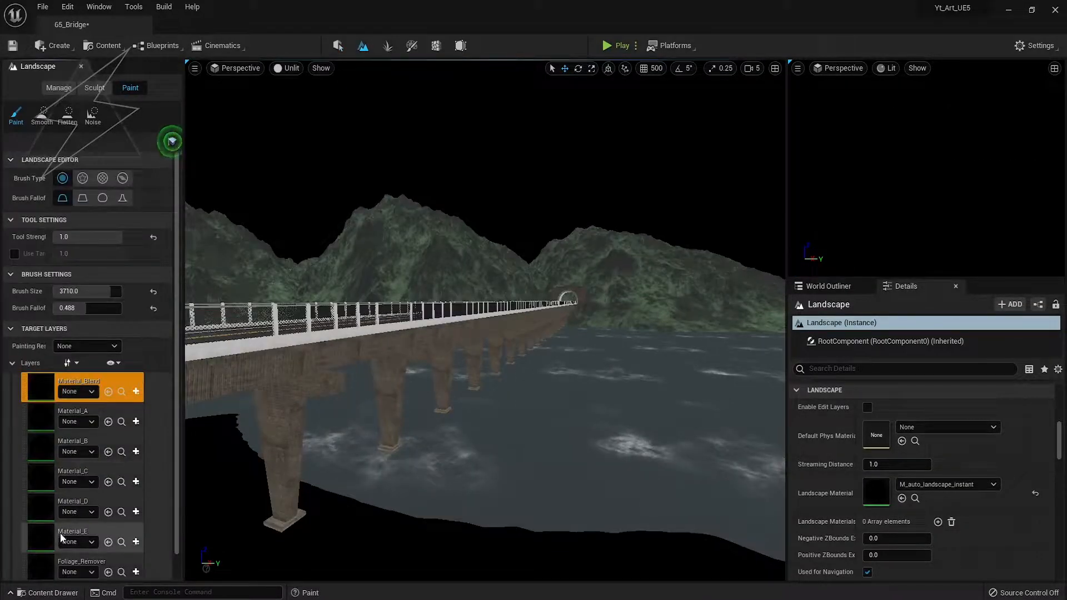
right_click_drag(411, 301, 368, 328)
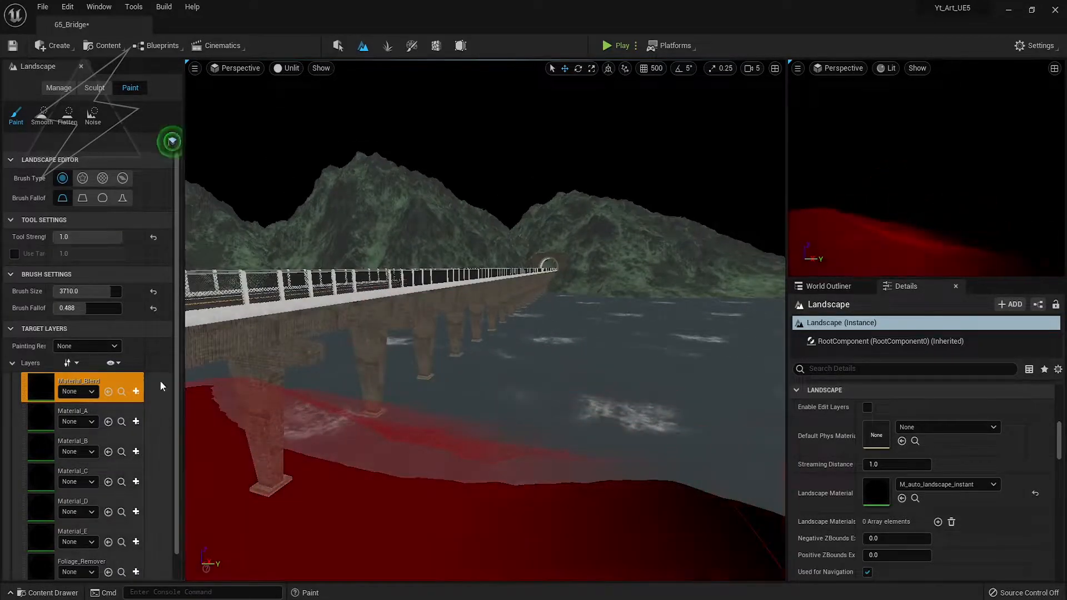
scroll(92, 451, "down", 2)
right_click_drag(417, 189, 413, 227)
key("shift+1")
mouse_move(416, 317)
right_mouse_down()
mouse_move(442, 339)
mouse_move(431, 314)
right_mouse_up()
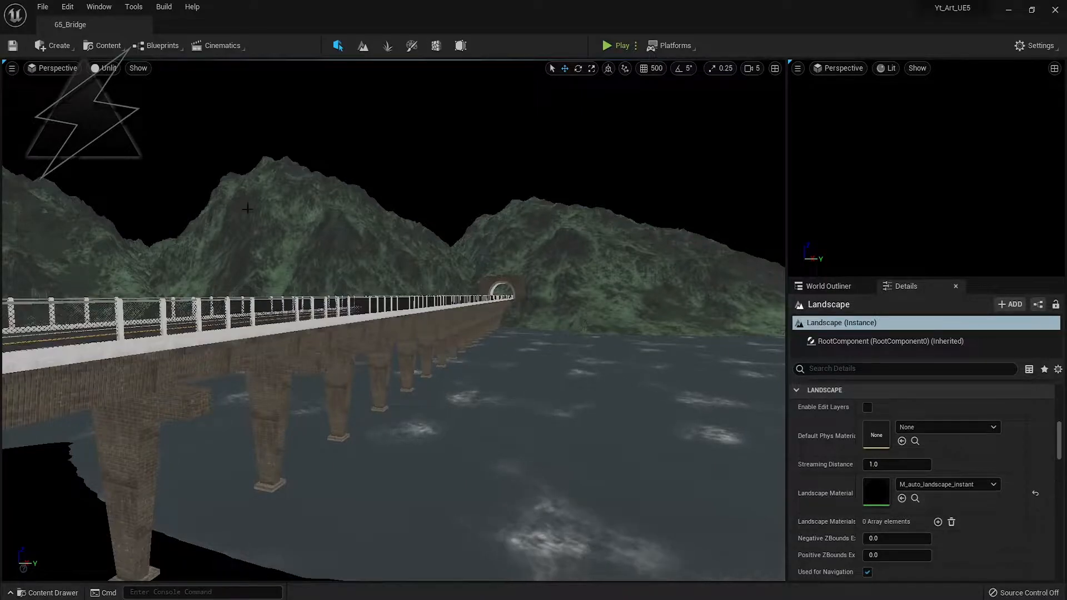
left_click(104, 67)
left_click(115, 100)
left_click(361, 48)
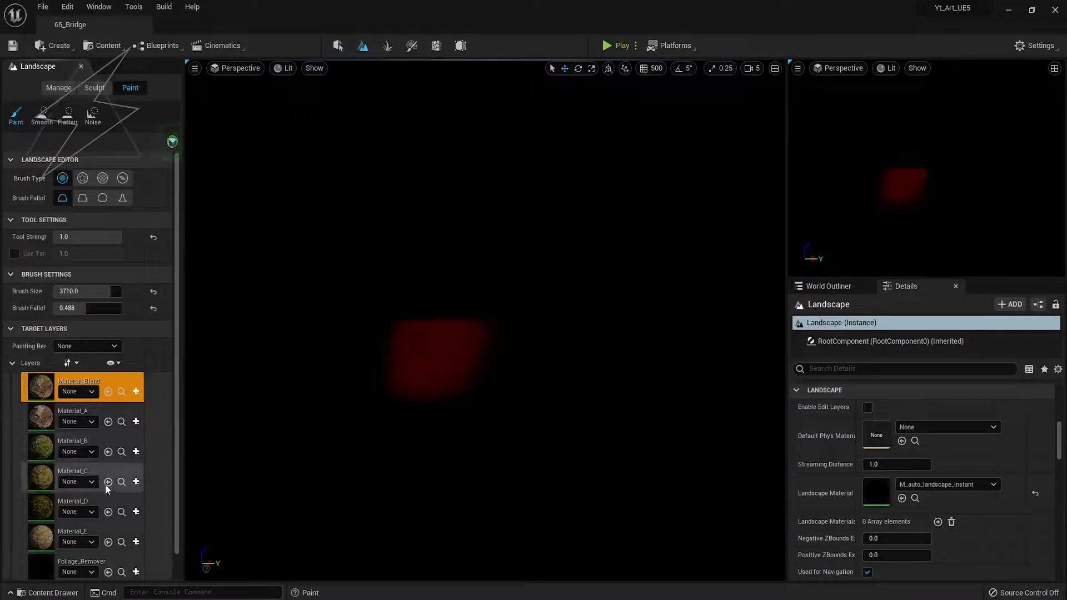
left_click(136, 535)
left_click(152, 552)
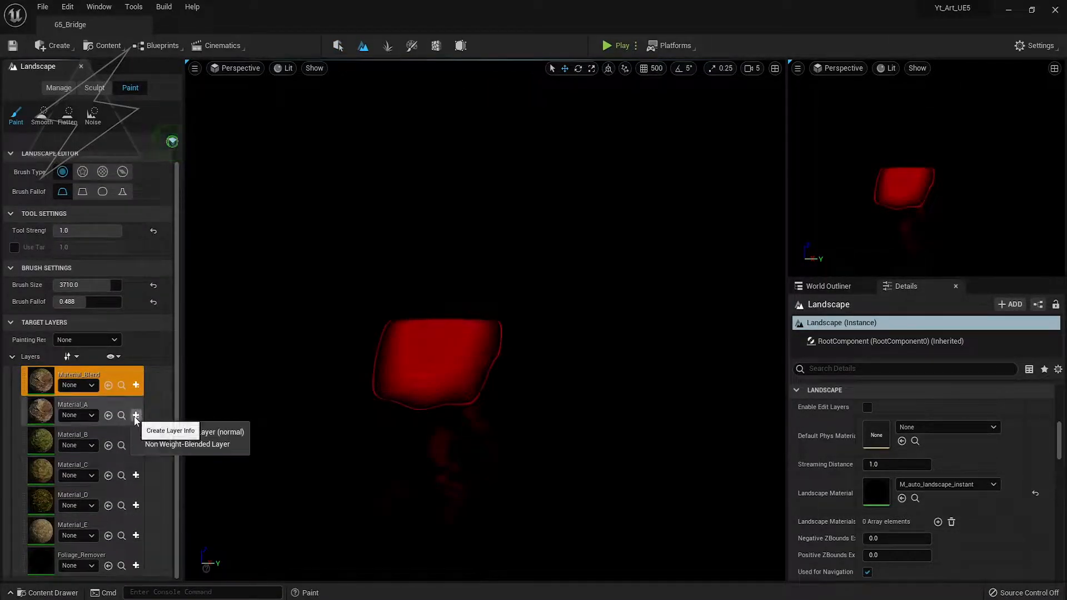
left_click(544, 419)
Return the viewport to Unlit shading and check the textured shoreline beside the nearest bridge pier.
left_click(337, 46)
left_click(103, 68)
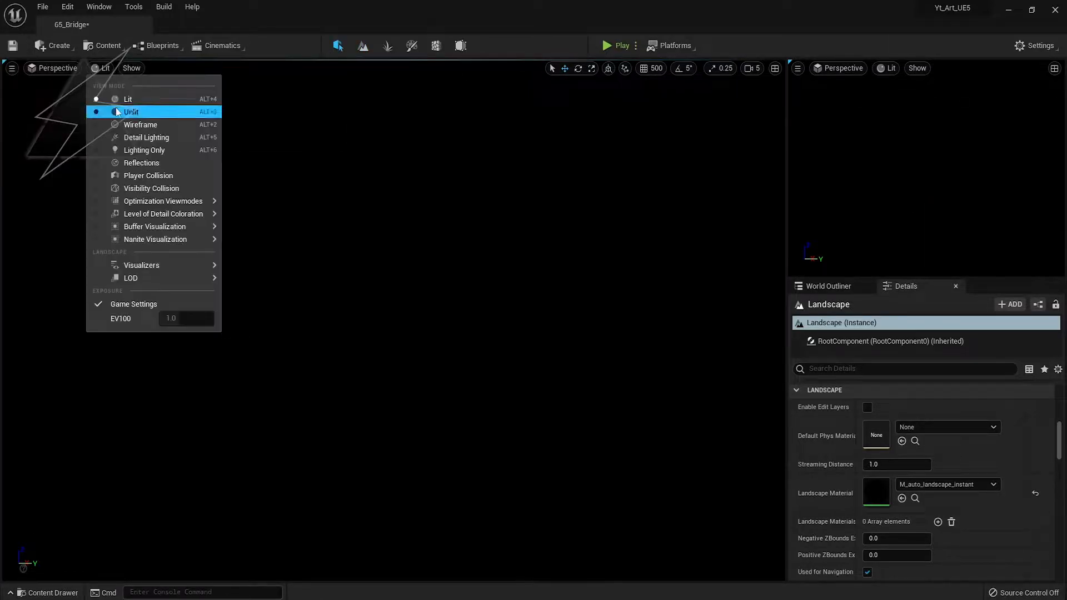
left_click(134, 111)
scroll(171, 552, "down", 3)
right_click_drag(171, 552, 190, 532)
left_click(239, 483)
mouse_move(335, 335)
right_mouse_down()
mouse_move(334, 267)
mouse_move(335, 389)
mouse_move(334, 335)
right_mouse_up()
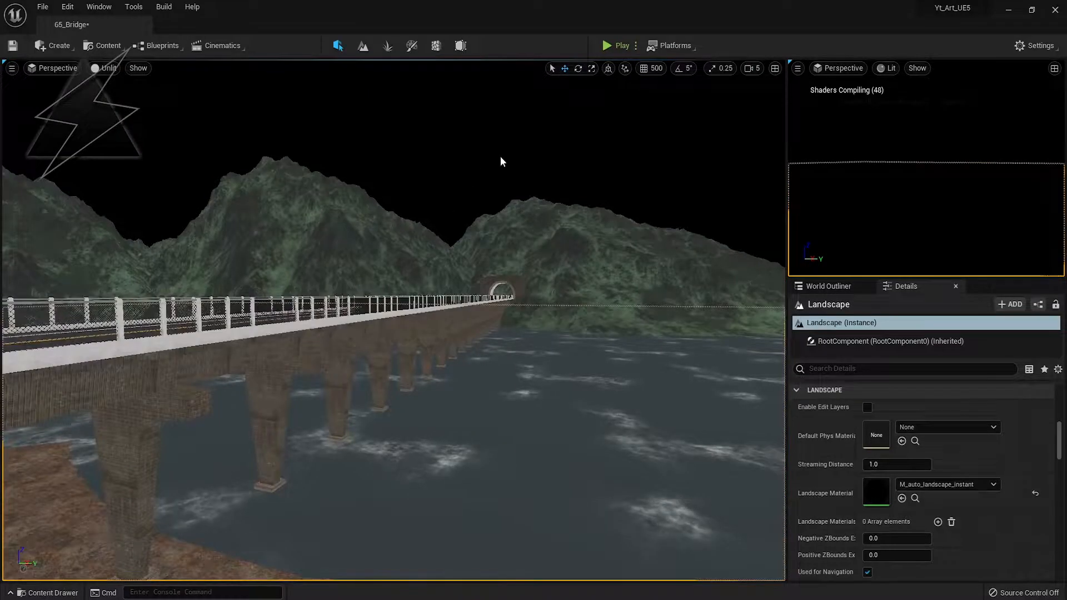
left_click(493, 162)
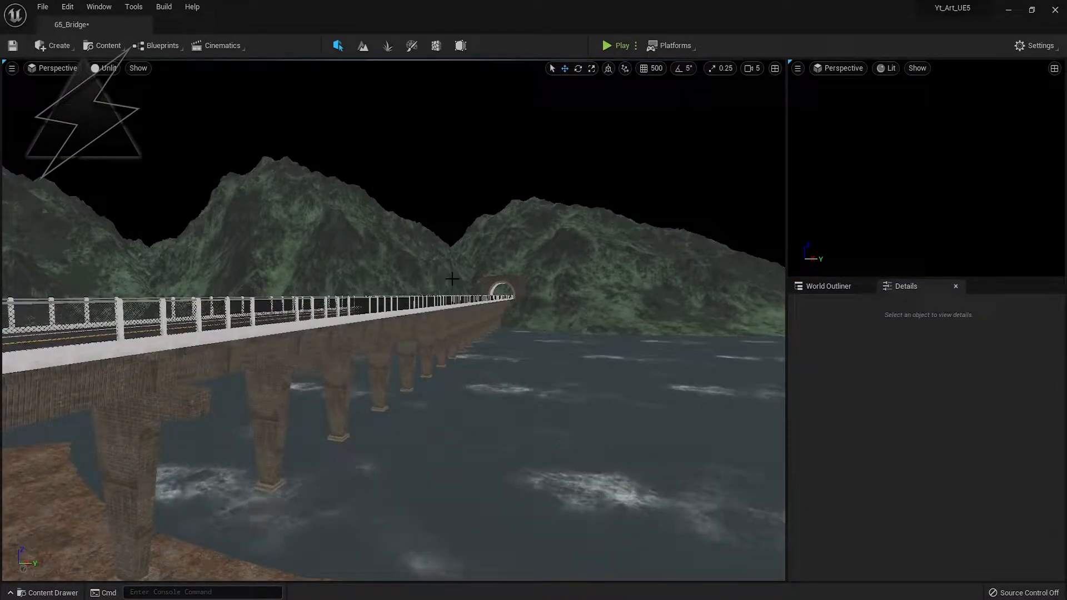
Add a directional light to the scene near the tunnel portal at the far end of the bridge.
left_click(53, 46)
mouse_move(72, 78)
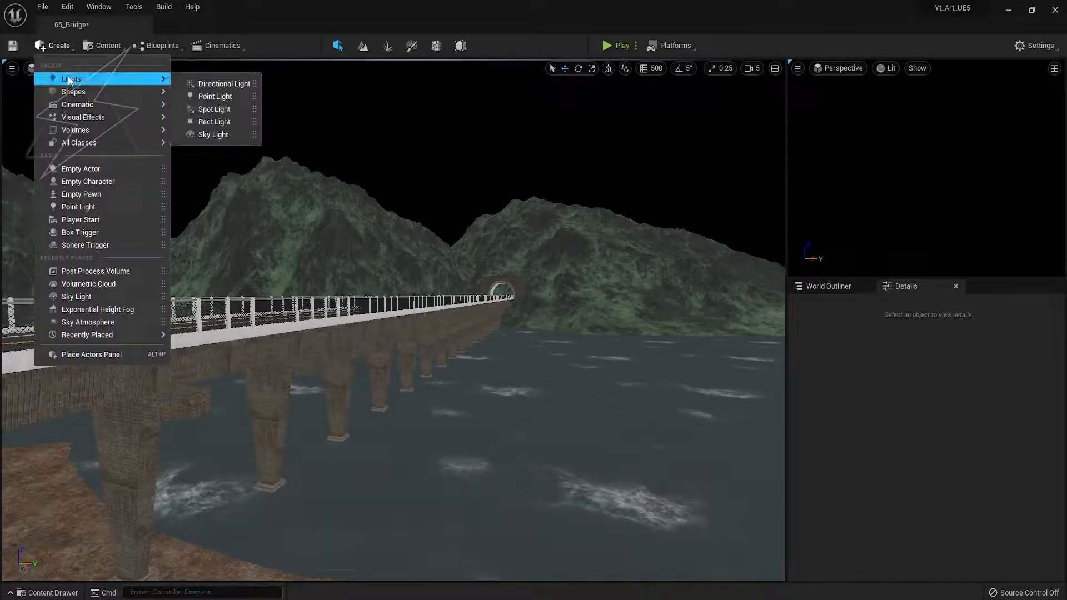
left_click_drag(202, 88, 513, 267)
scroll(959, 479, "up", 10)
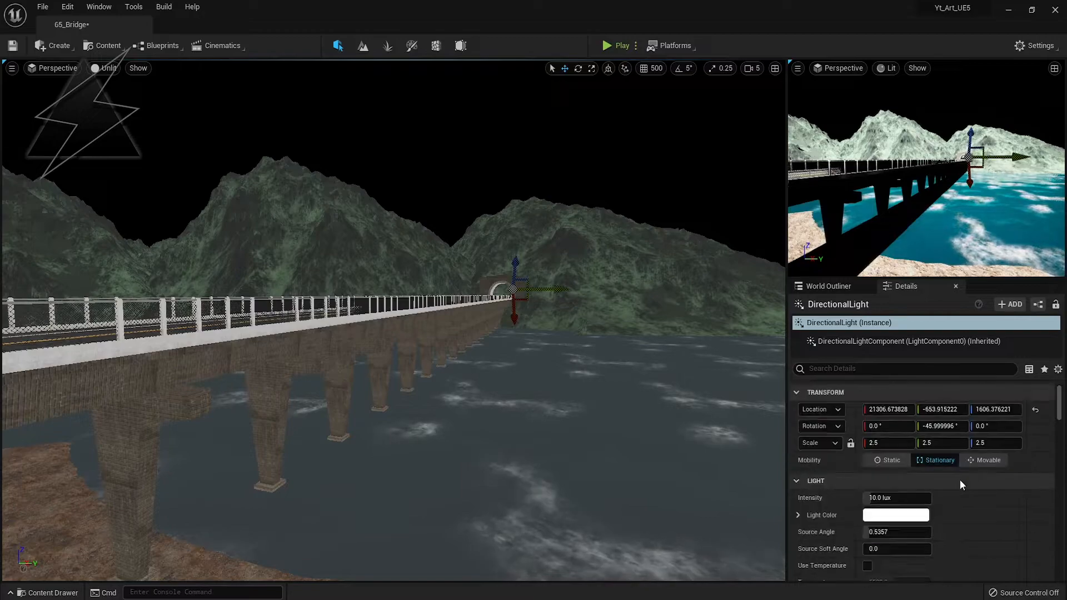
Make the directional light movable and toggle its atmosphere setting found by filtering the details for "atmo".
type("atmo")
left_click(867, 409)
left_click(800, 369)
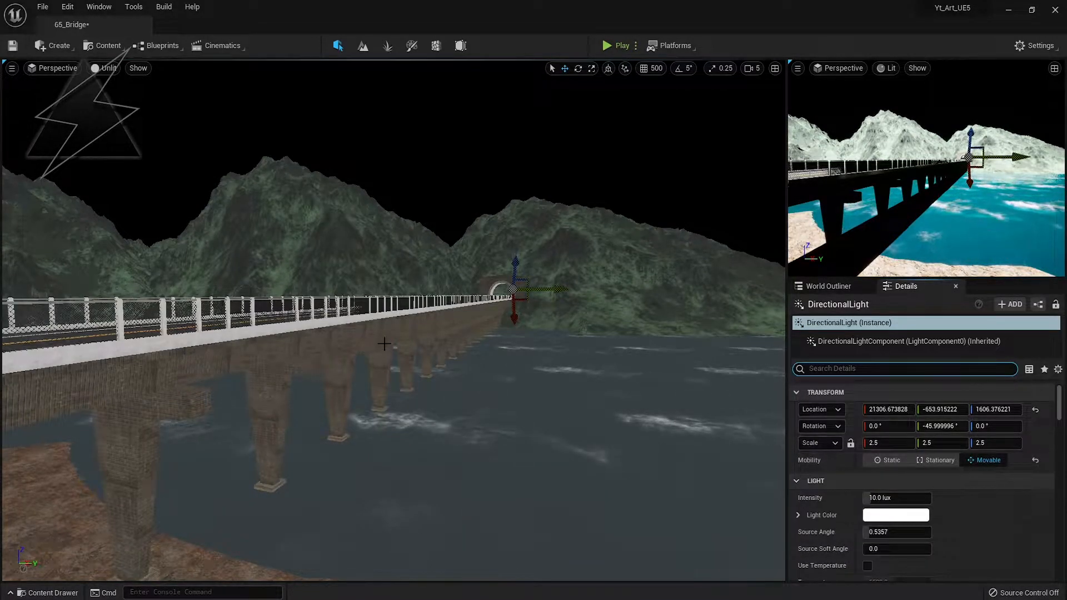
Switch the viewport to Lit shading and add a sky atmosphere to the scene near the bridge.
left_click(104, 68)
left_click(122, 90)
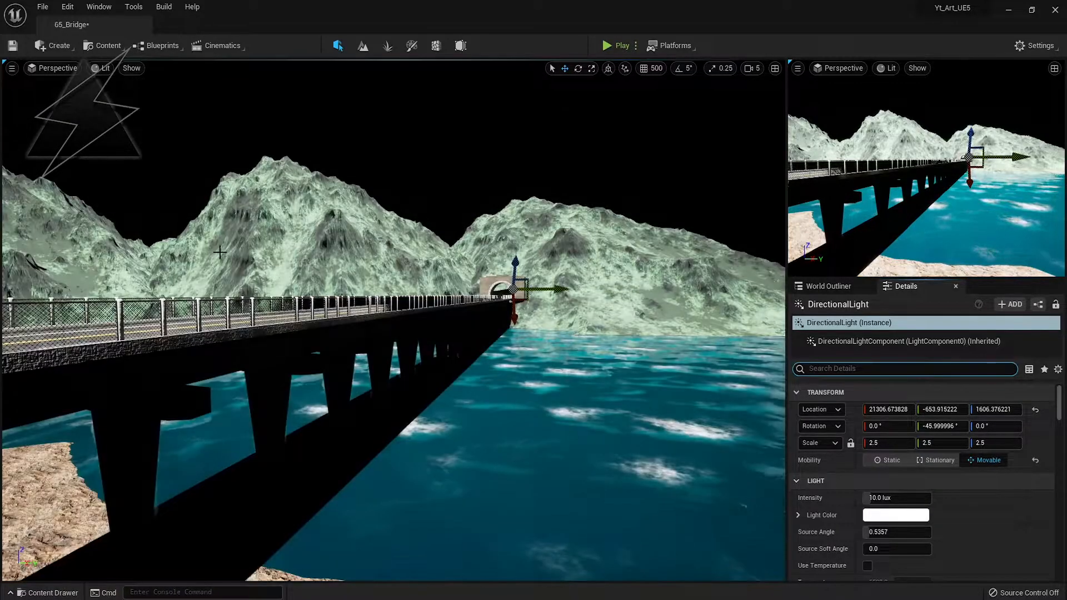
left_click(55, 46)
mouse_move(75, 83)
mouse_move(88, 117)
left_click(223, 129)
left_click_drag(520, 356, 521, 335)
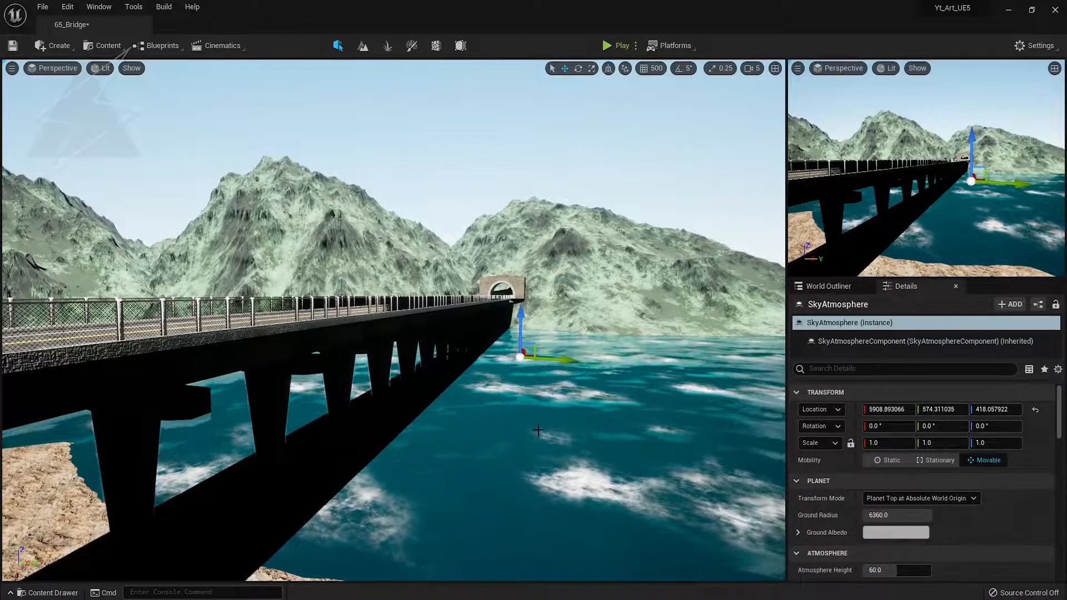
Add an exponential height fog over the water and set its fog inscattering color to black.
left_click(54, 46)
mouse_move(102, 121)
left_click(228, 144)
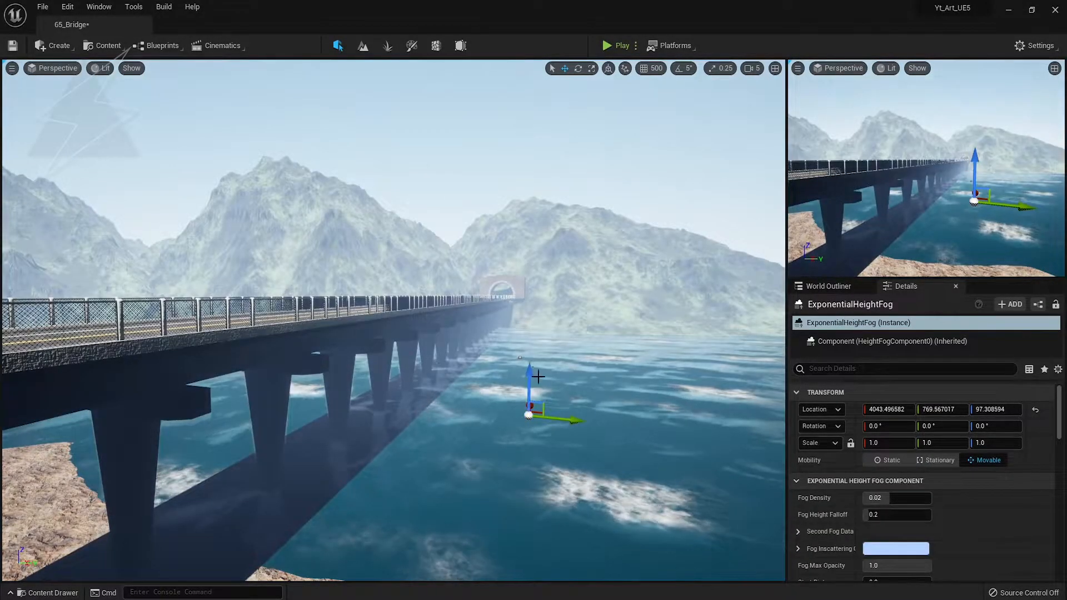
scroll(966, 478, "down", 3)
left_click(900, 475)
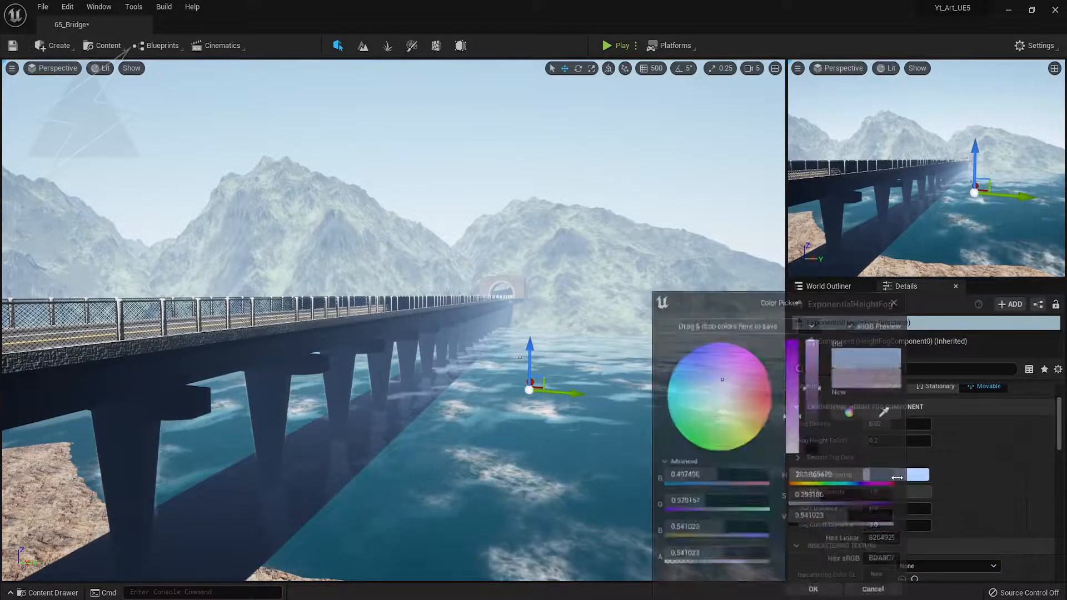
left_click_drag(815, 411, 820, 489)
left_click(837, 591)
Set the height fog's directional inscattering color to black.
scroll(905, 500, "down", 5)
left_click(886, 465)
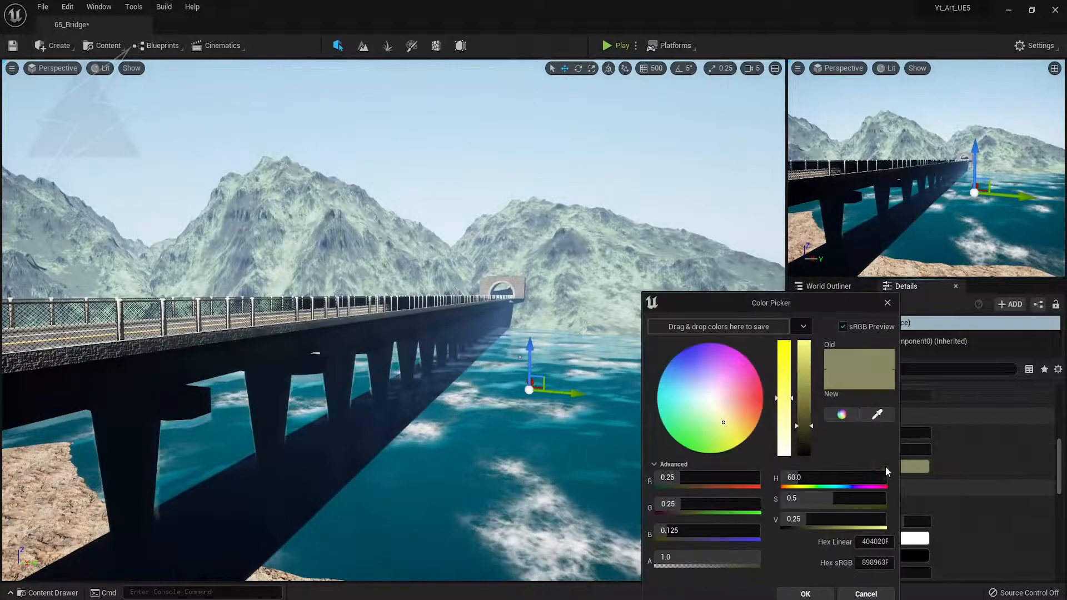
left_click_drag(805, 412, 807, 472)
left_click(807, 592)
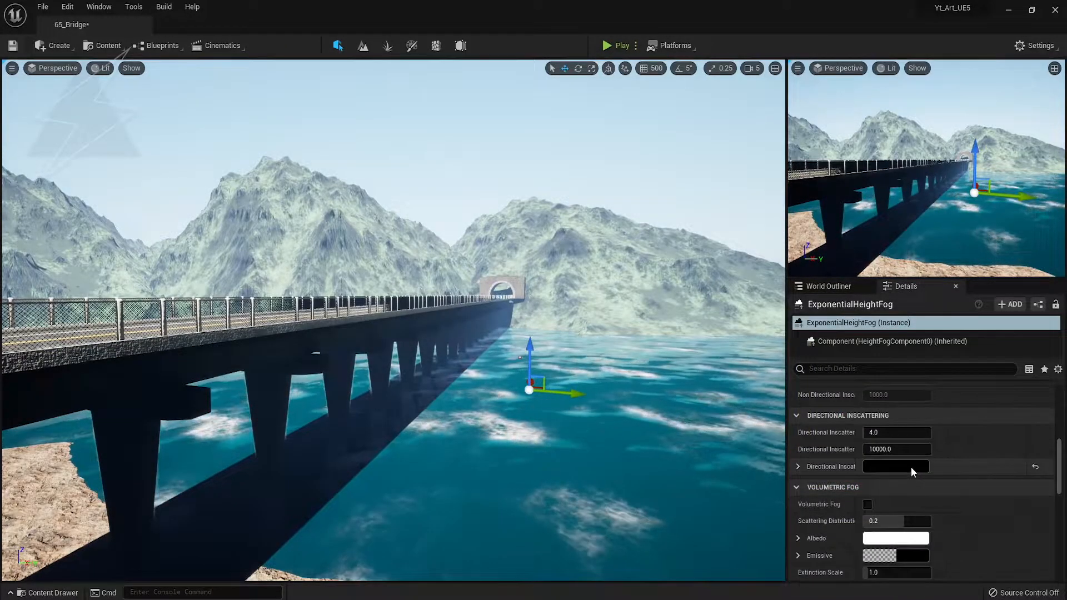
Add a sky light to the scene over the water beside the bridge piers.
left_click(53, 46)
mouse_move(72, 79)
left_click(223, 140)
left_click_drag(447, 417, 449, 415)
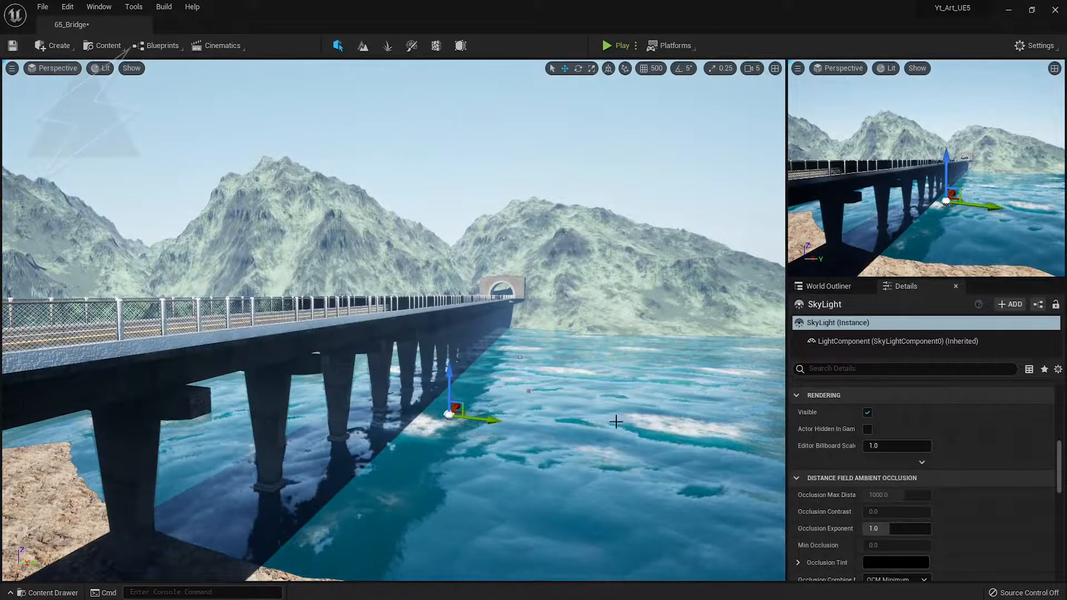
Make the sky light movable with Real Time Capture enabled, and save the level.
scroll(849, 392, "up", 6)
left_click(984, 460)
left_click(868, 498)
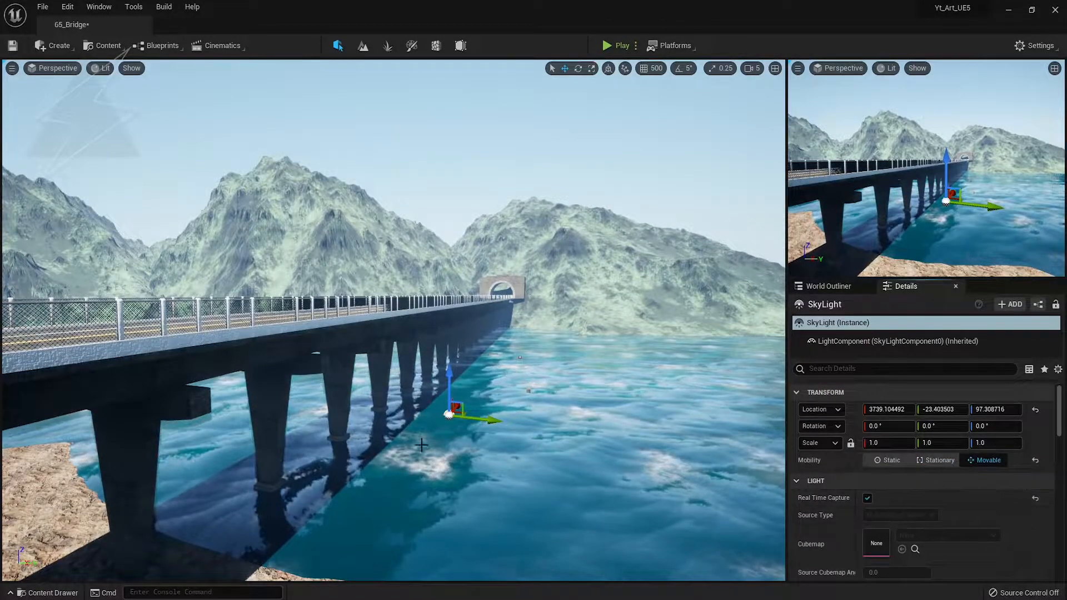
right_click_drag(420, 423, 439, 439)
key("ctrl+s")
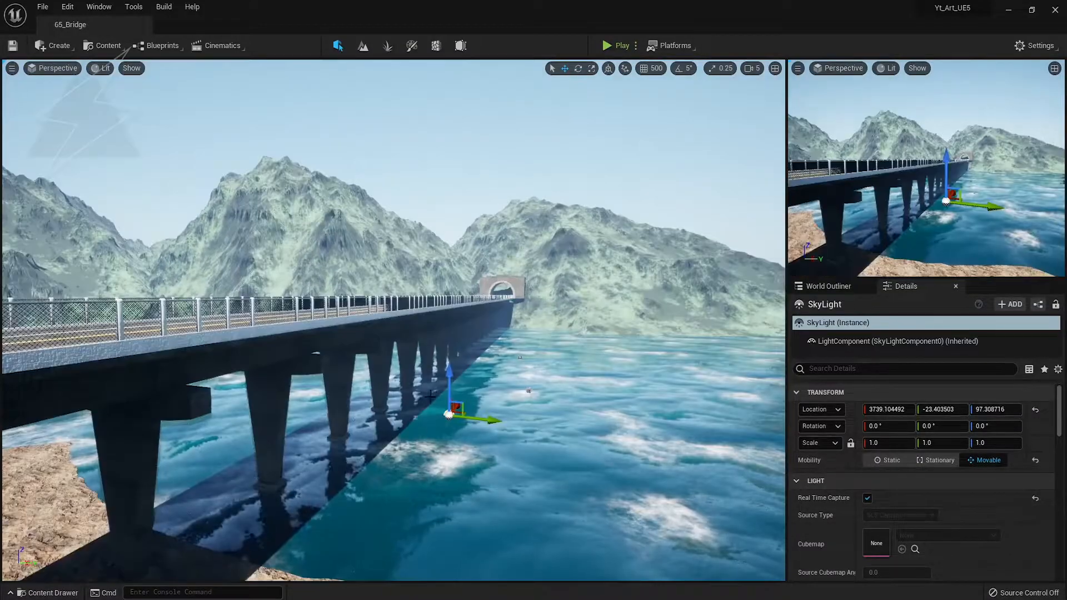
Lower the rocky shoreline around the nearest bridge pier with a landscape Sculpt brush of size 190, and switch to the Smooth tool.
right_click_drag(419, 423, 421, 478)
right_click_drag(421, 478, 421, 422)
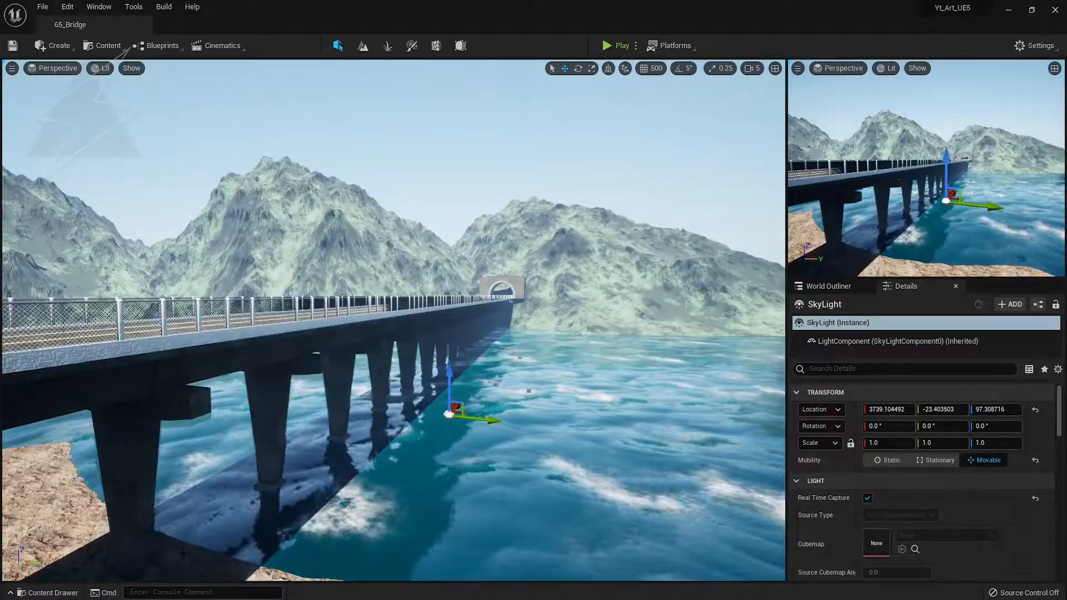
left_click(67, 507)
key("shift+2")
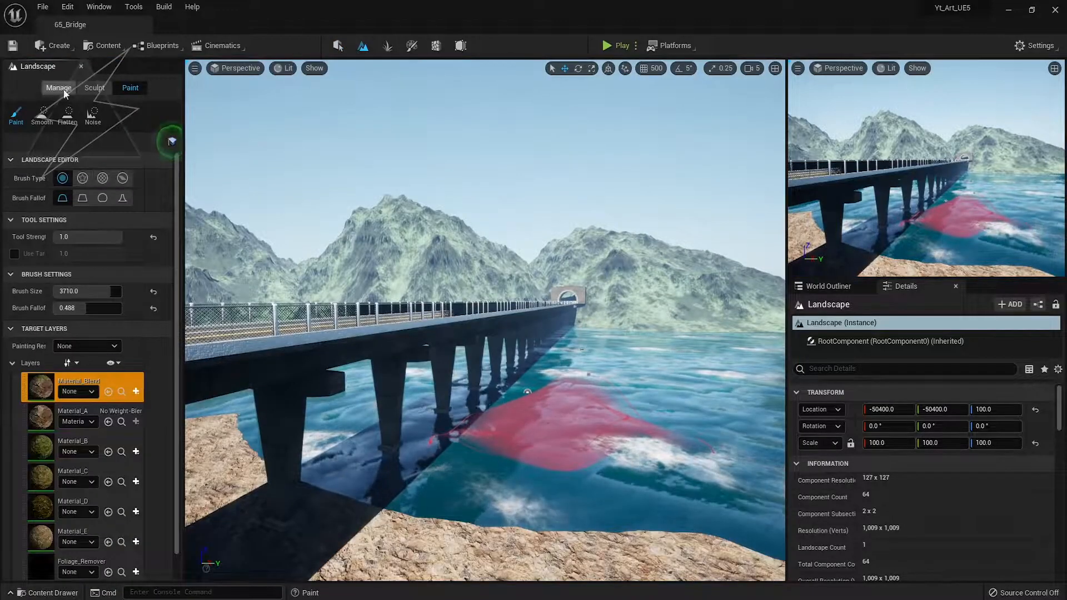
left_click(94, 88)
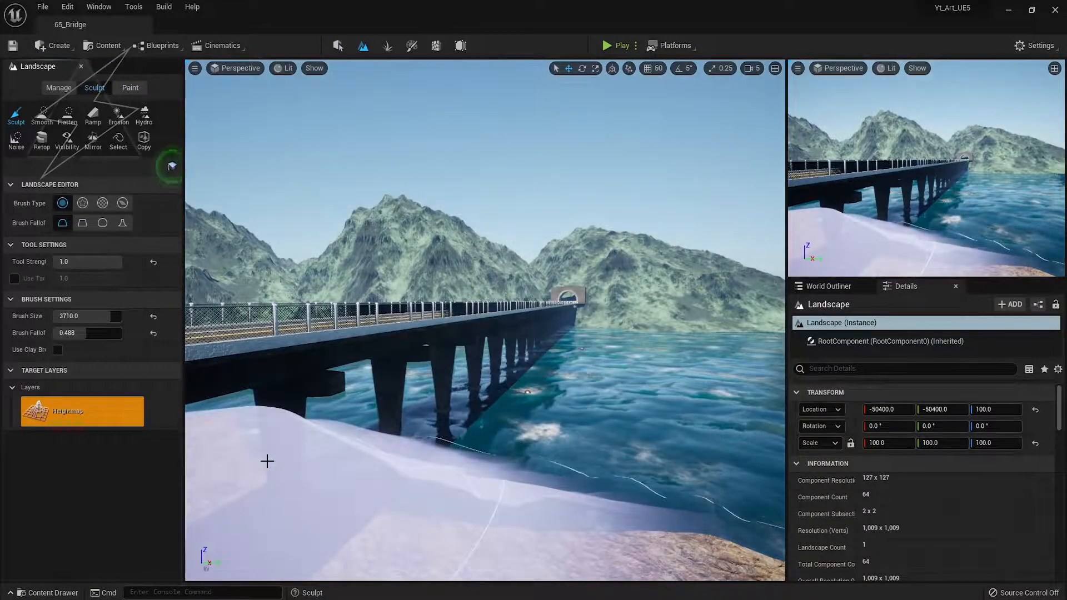
key("[")
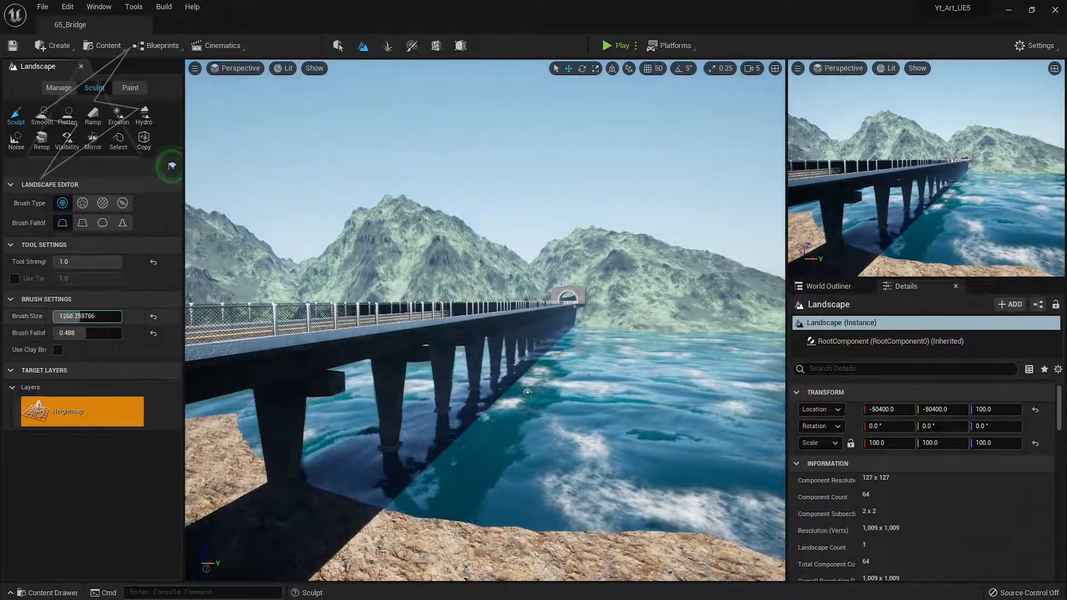
left_click_drag(93, 316, 72, 316)
left_click_drag(254, 502, 274, 491)
key("ctrl+z")
left_click_drag(257, 452, 297, 504, "shift")
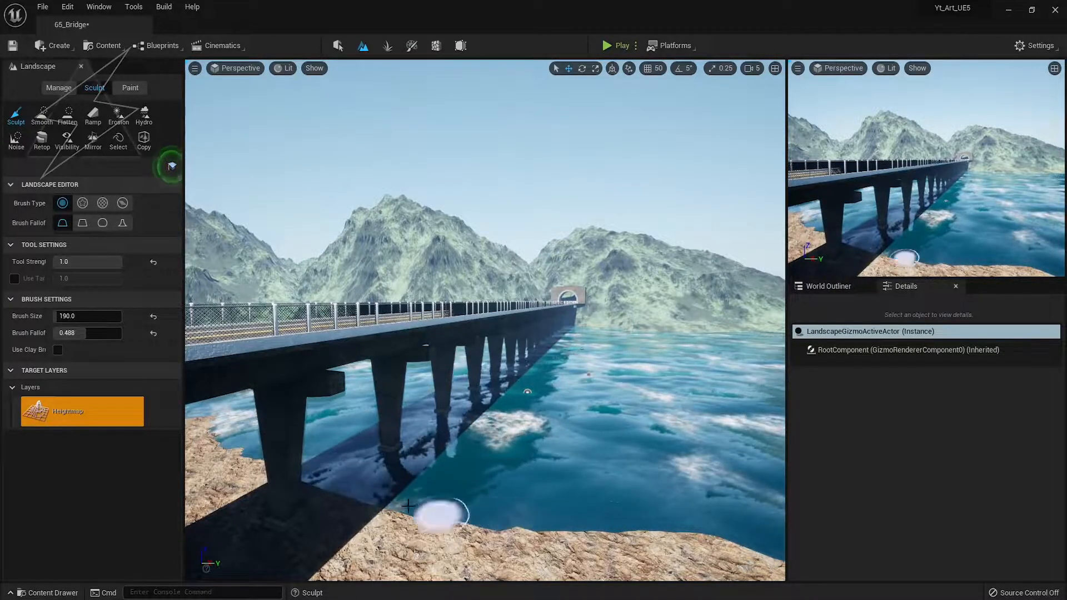
left_click(43, 115)
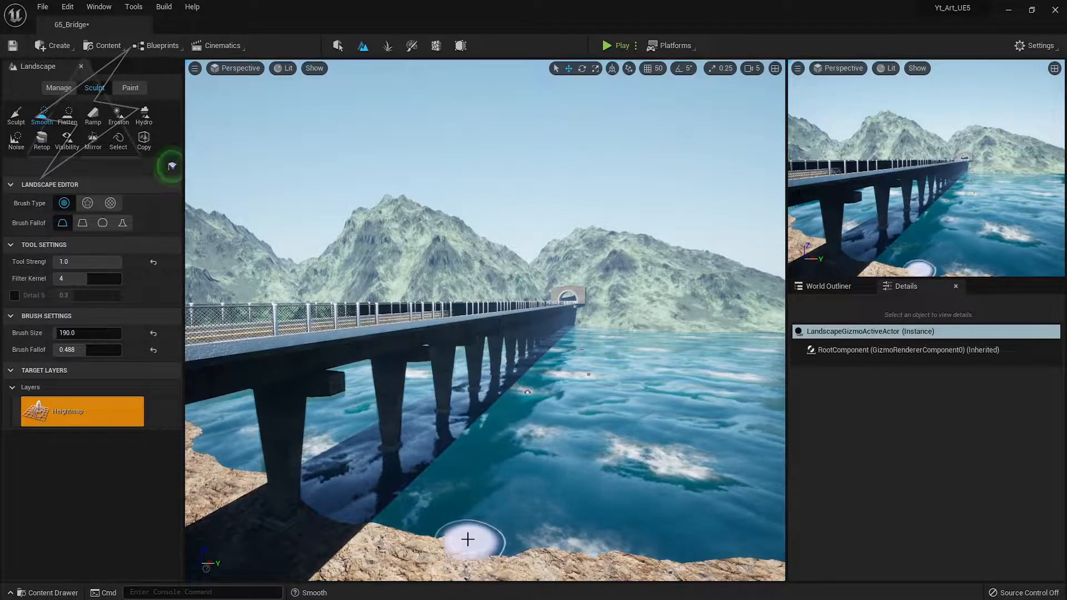
Leave landscape editing, try lowering the ocean water plane slightly, and undo the moves.
left_click(341, 46)
left_click(495, 411)
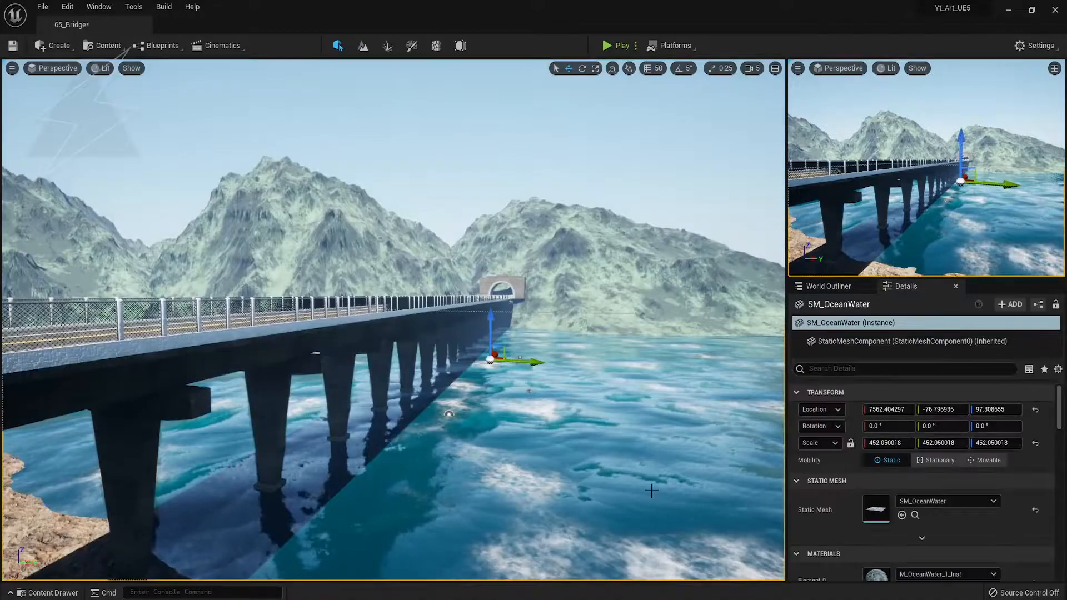
right_click_drag(489, 389, 478, 444)
left_click_drag(519, 118, 518, 118)
right_click_drag(515, 178, 519, 127)
left_click_drag(495, 326, 496, 325)
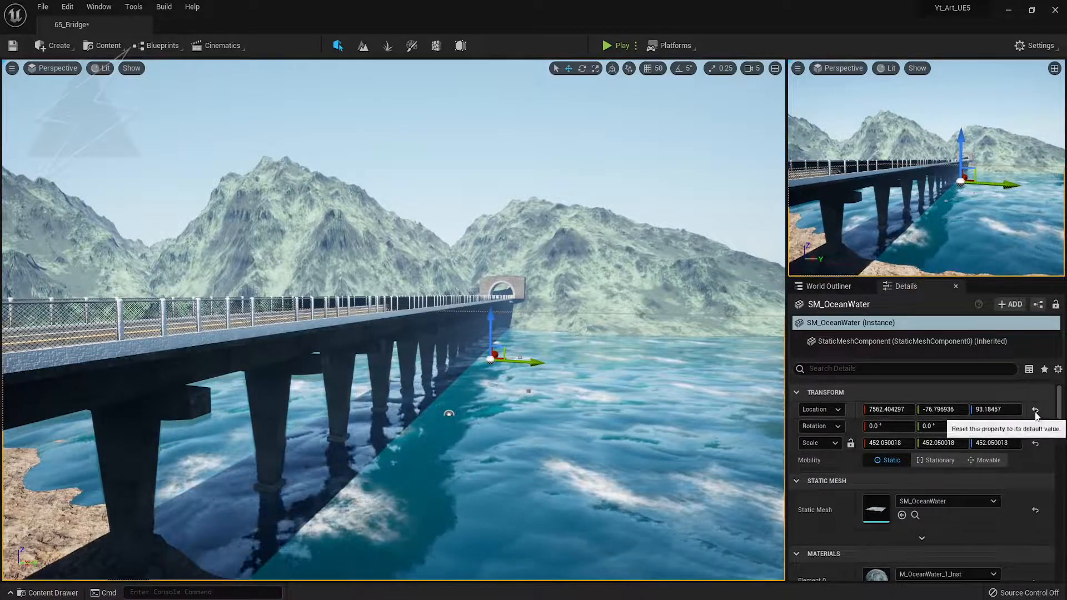
key("ctrl+z")
key("ctrl+z")
key("ctrl+z")
key("ctrl+z")
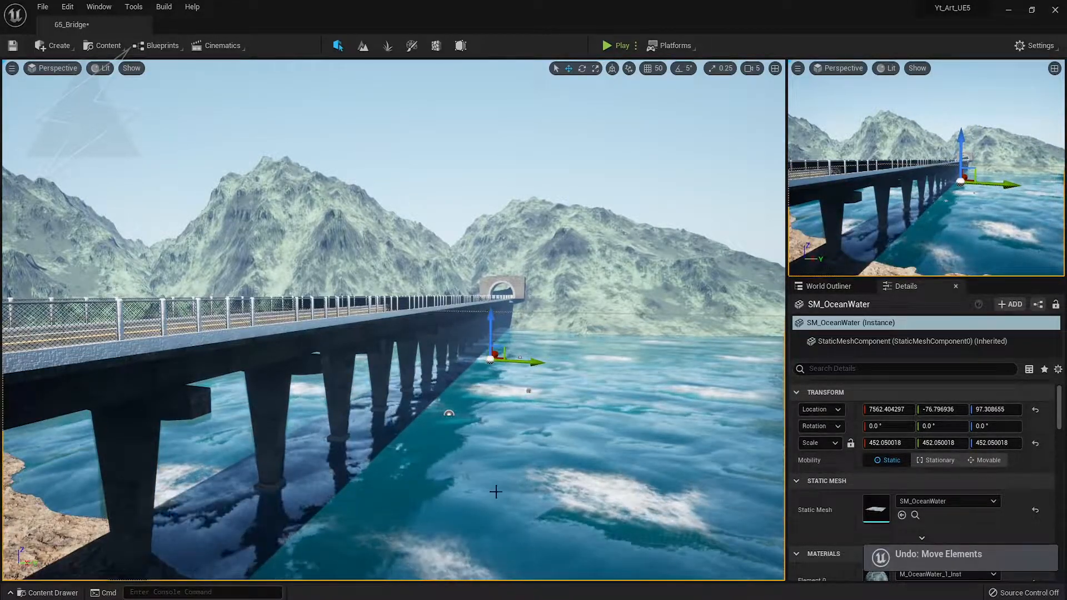
Add a volumetric cloud to the sky above the bridge, try a higher layer bottom altitude, and reset that altitude to its default.
right_click_drag(486, 485, 506, 427)
key("2")
key("1")
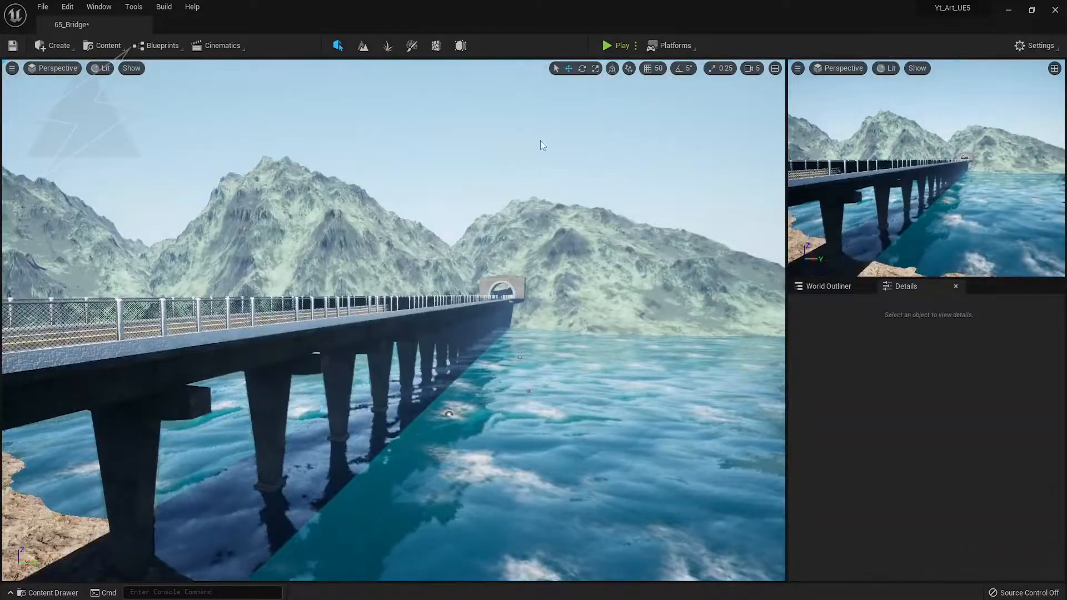
left_click(59, 46)
mouse_move(103, 119)
left_click_drag(238, 143, 467, 192)
left_click_drag(876, 498, 900, 498)
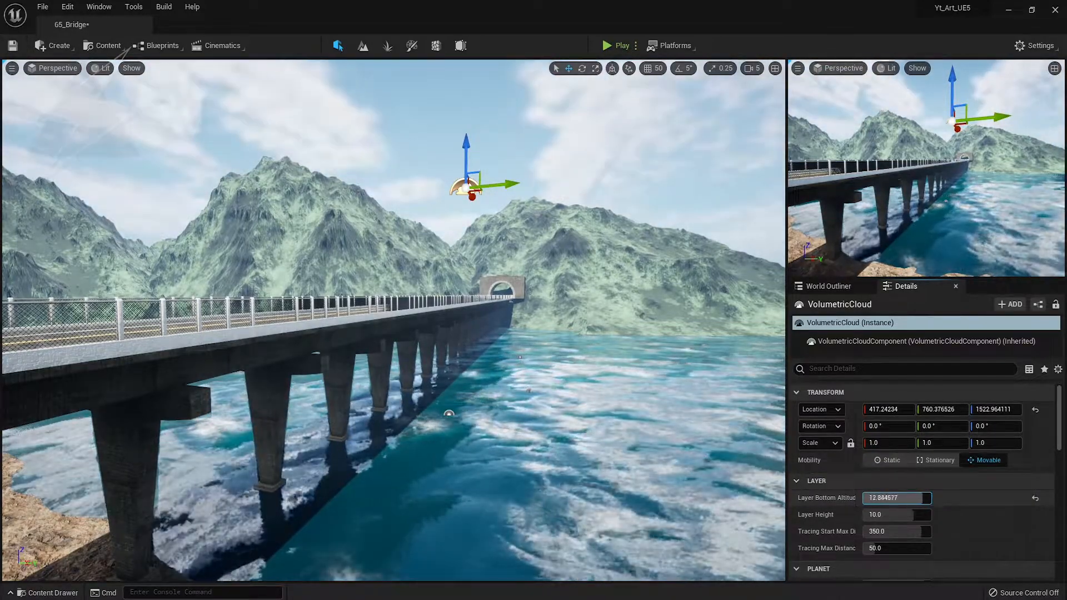
left_click(1034, 498)
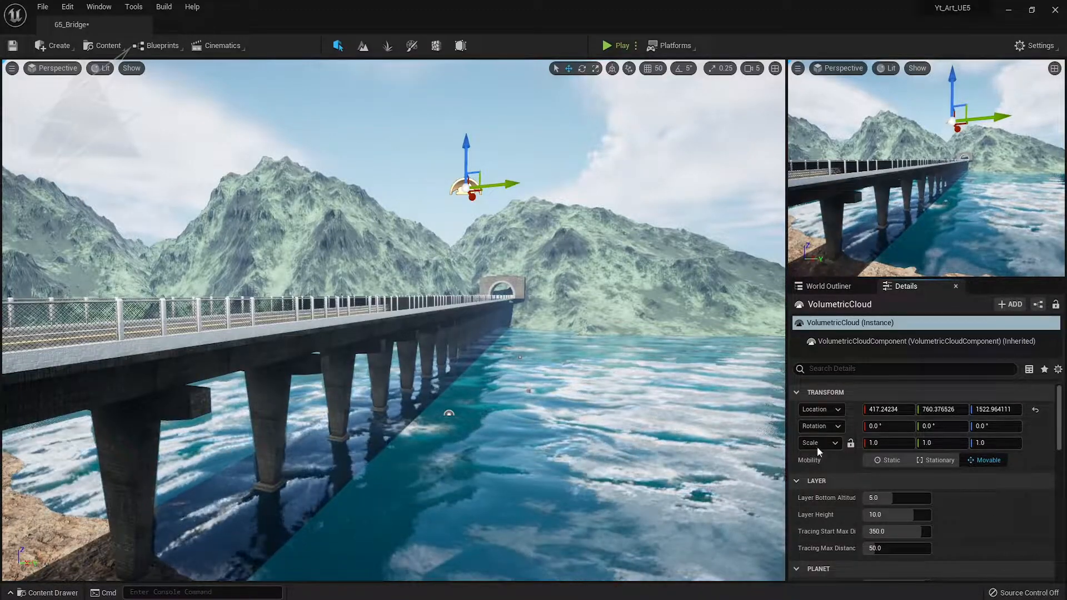
Set the exponential height fog's density to 0.024 and its height falloff to about 0.328, and save the level.
left_click(828, 286)
scroll(945, 418, "up", 5)
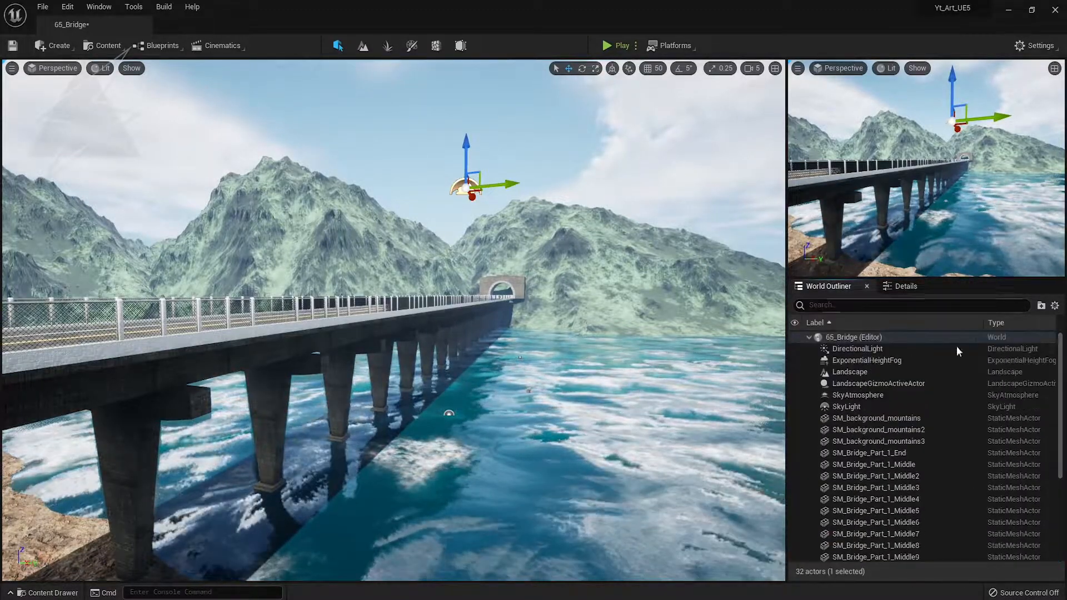
left_click(866, 355)
left_click(903, 285)
left_click_drag(867, 498, 890, 499)
key("ctrl+s")
right_click_drag(628, 346, 600, 347)
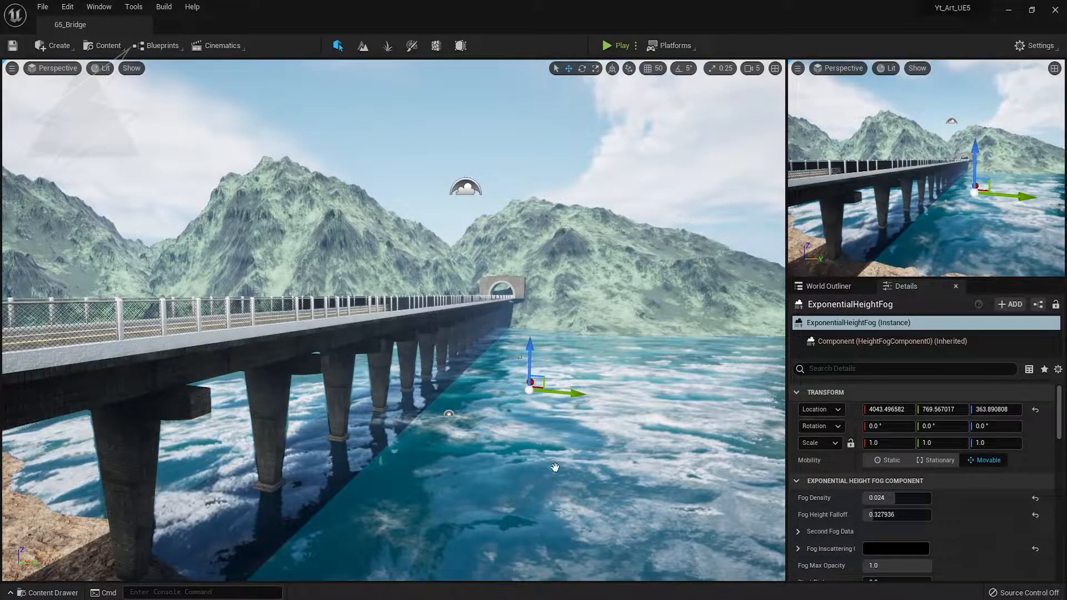
Place the SM_CoastGuard01 boat on the open water beside the bridge, rotated about 158°, and adjust its height to about 137.
left_click_drag(542, 473, 574, 414)
left_click_drag(623, 386, 623, 387)
key("e")
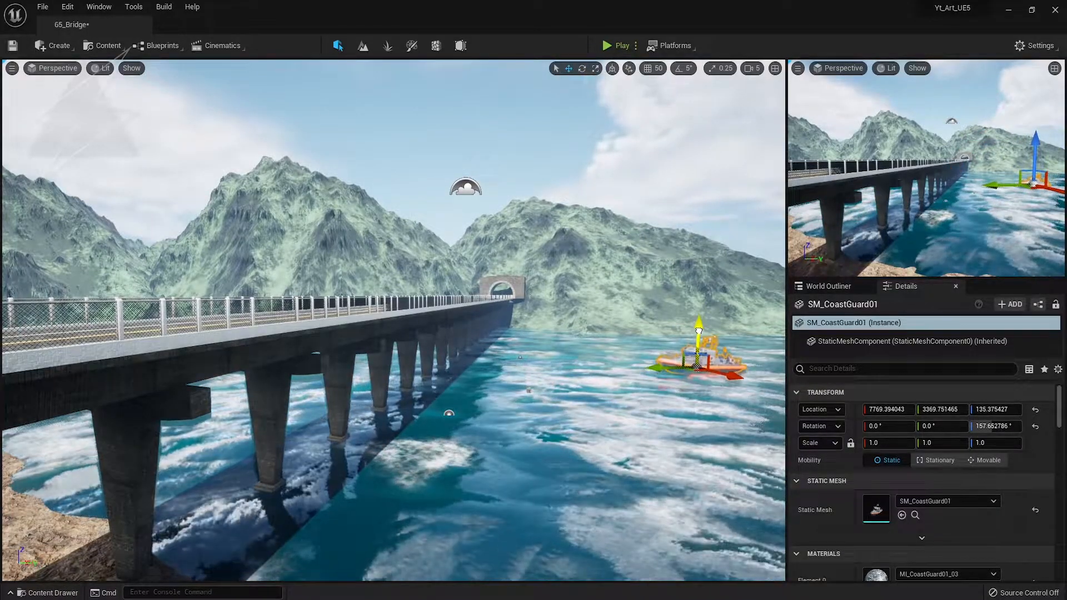
left_click(683, 298)
left_click(699, 361)
mouse_move(684, 411)
right_mouse_down()
mouse_move(722, 411)
mouse_move(683, 411)
right_mouse_up()
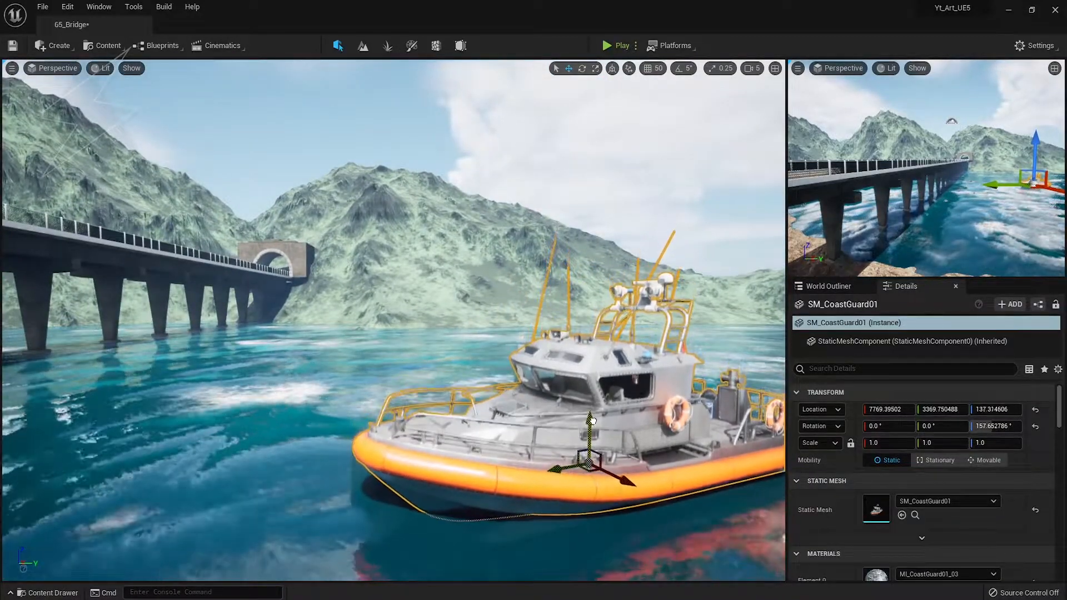
left_click(608, 193)
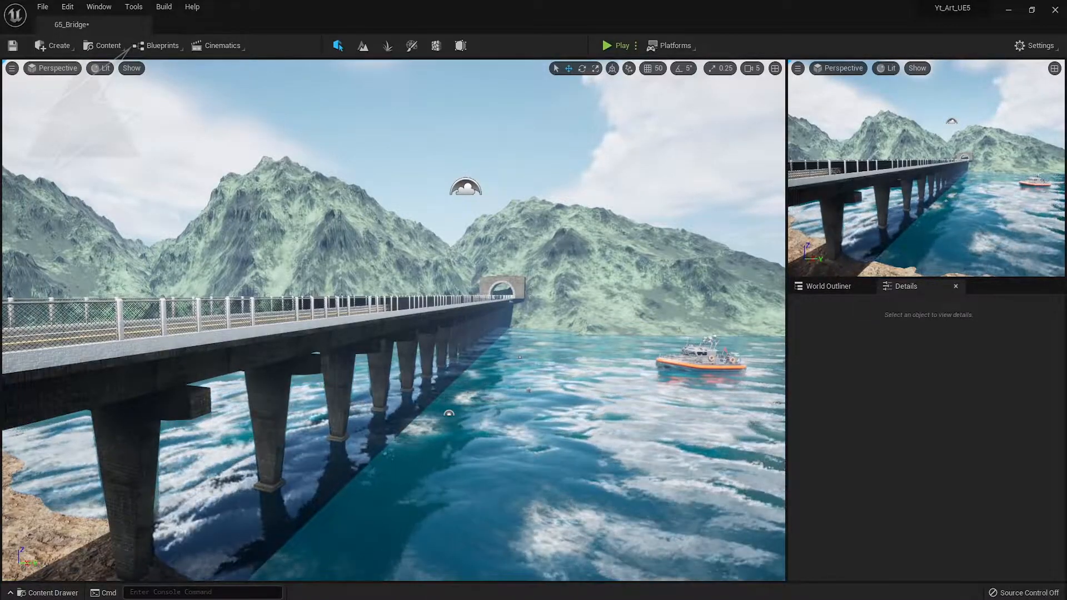
Place the SM_Motorboat03 boat on the water in the foreground, rotate it to about -55°, and lower it to a height of about 46.
left_click_drag(556, 381, 527, 369)
left_click_drag(482, 494, 433, 545)
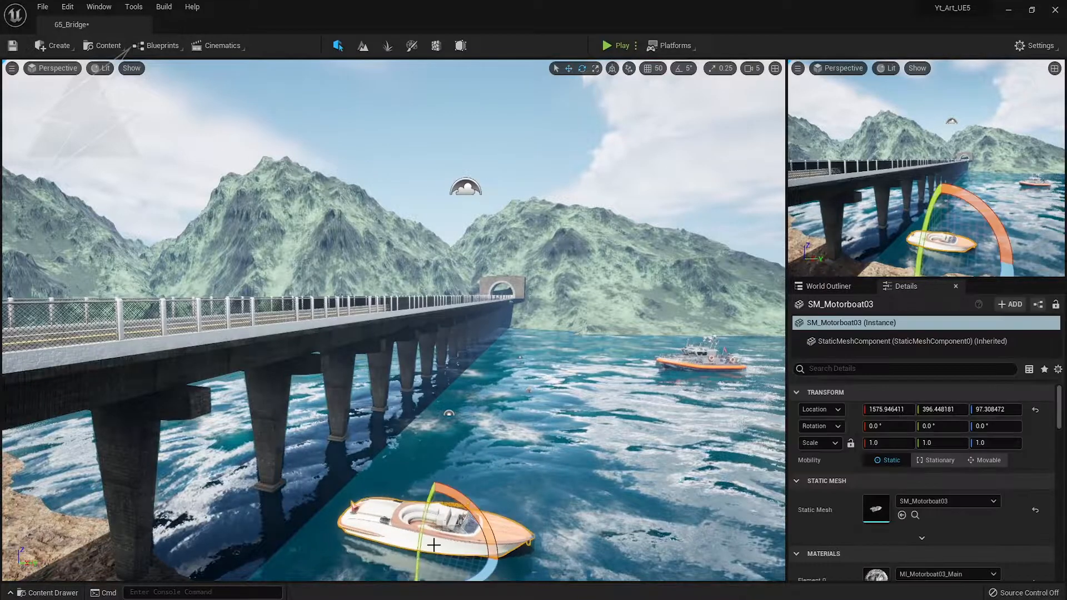
key("Escape")
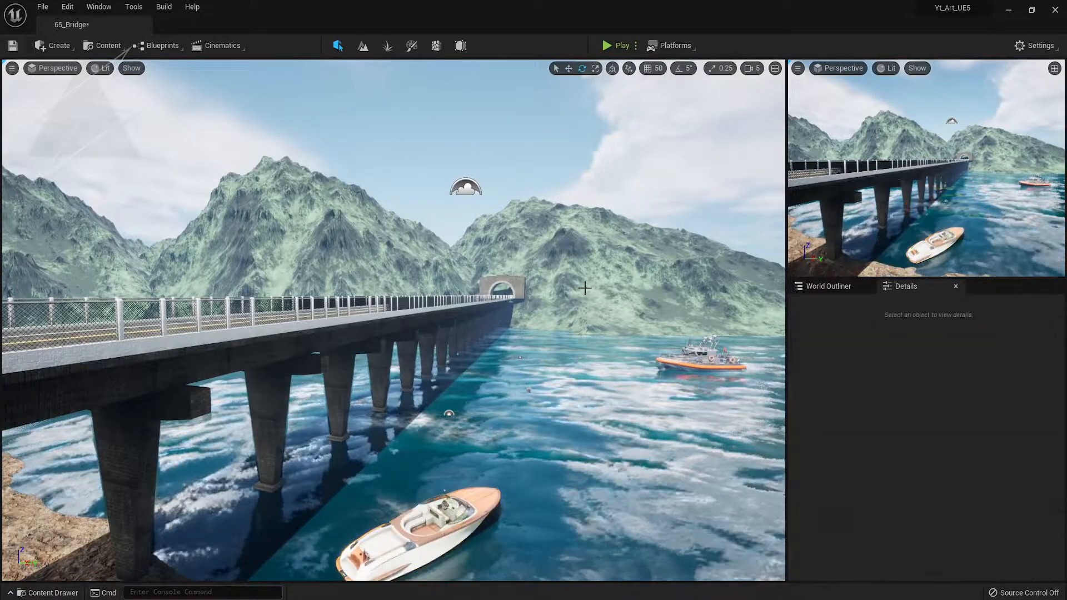
left_click(431, 508)
key("w")
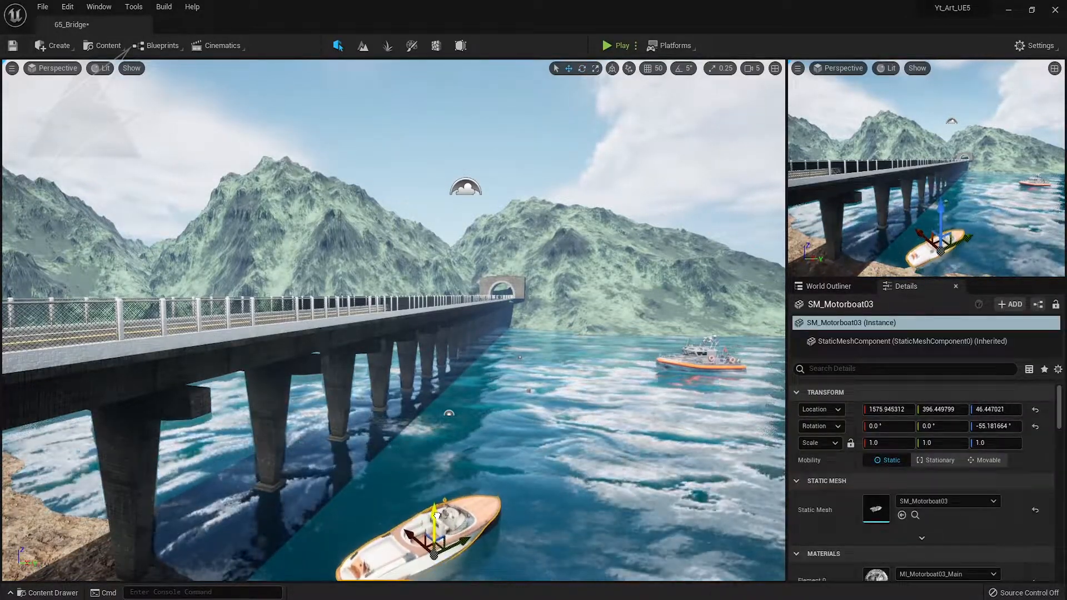
left_click(672, 181)
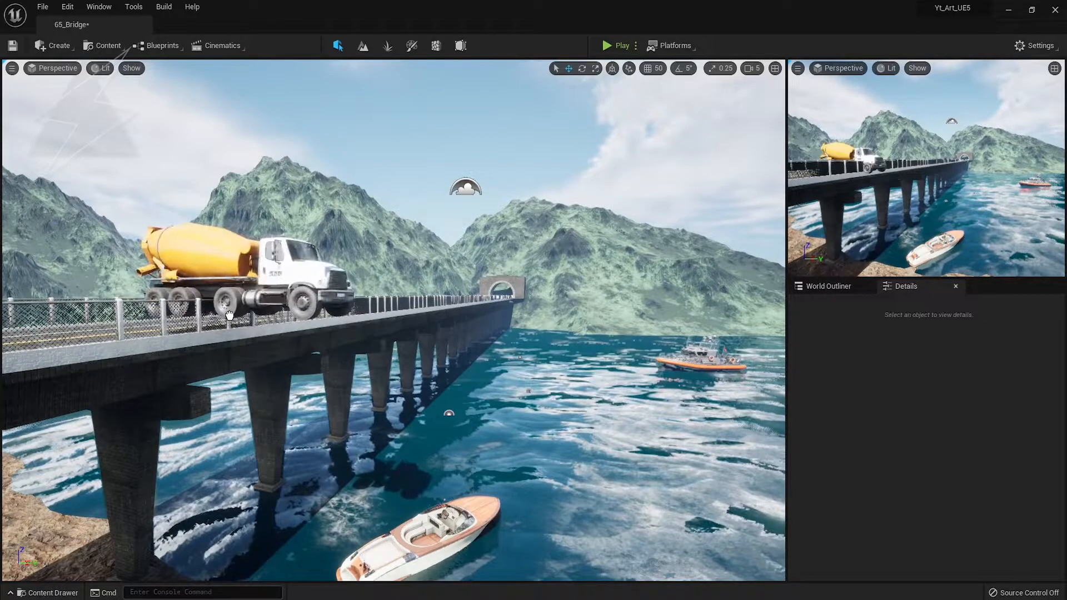
Rotate the mixer truck on the bridge to face the tunnel and lower it toward the road surface.
left_click(230, 316)
right_click(237, 314)
left_click(231, 314)
key("e")
left_click_drag(239, 318, 387, 317)
key("w")
left_click_drag(228, 281, 228, 291)
Move the mixer truck into its lane and forward along the bridge deck, and return to the main camera view.
right_click_drag(228, 292, 239, 345)
left_click_drag(312, 400, 234, 374)
right_click_drag(234, 374, 188, 333)
left_click_drag(380, 301, 482, 221)
key("1")
key("Escape")
Recolor the mixer truck's white cab by sampling the yellow of its drum for the cab material.
right_click_drag(306, 332, 272, 353)
left_click(306, 333)
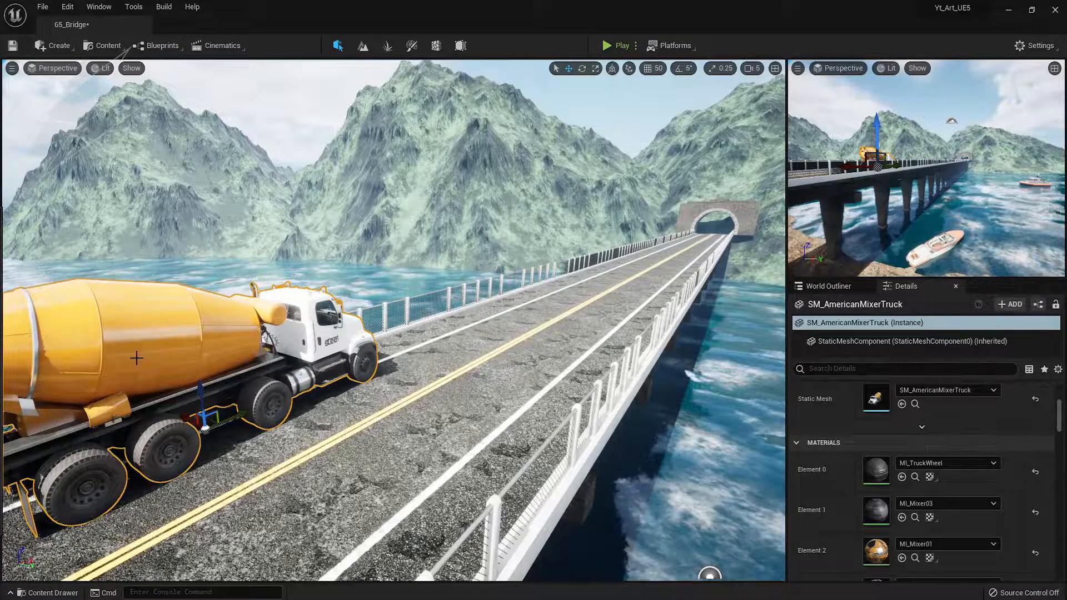
right_click_drag(356, 333, 293, 356)
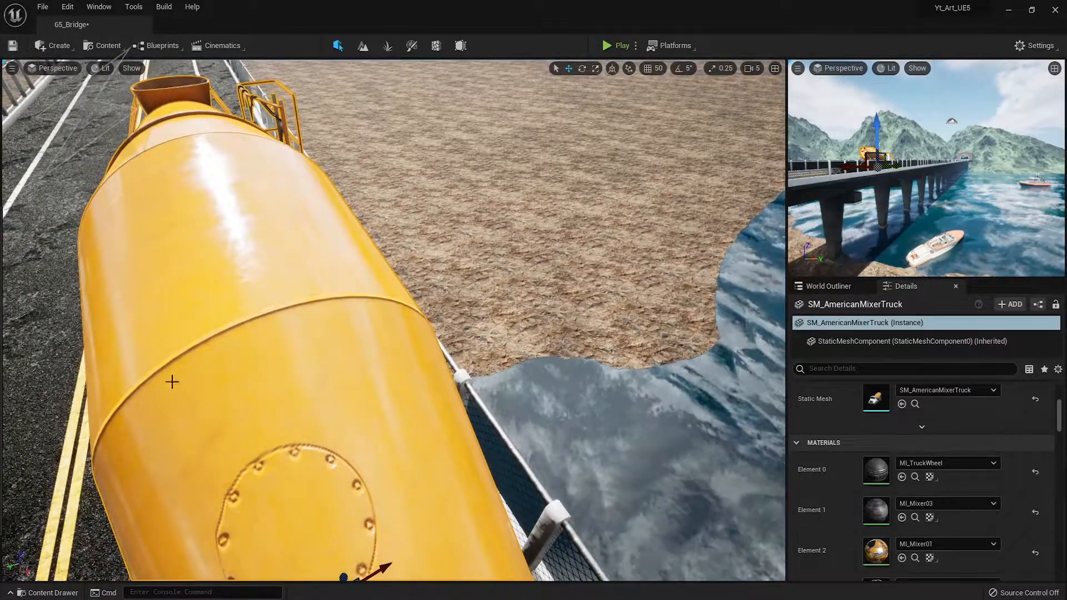
right_click_drag(356, 333, 539, 331)
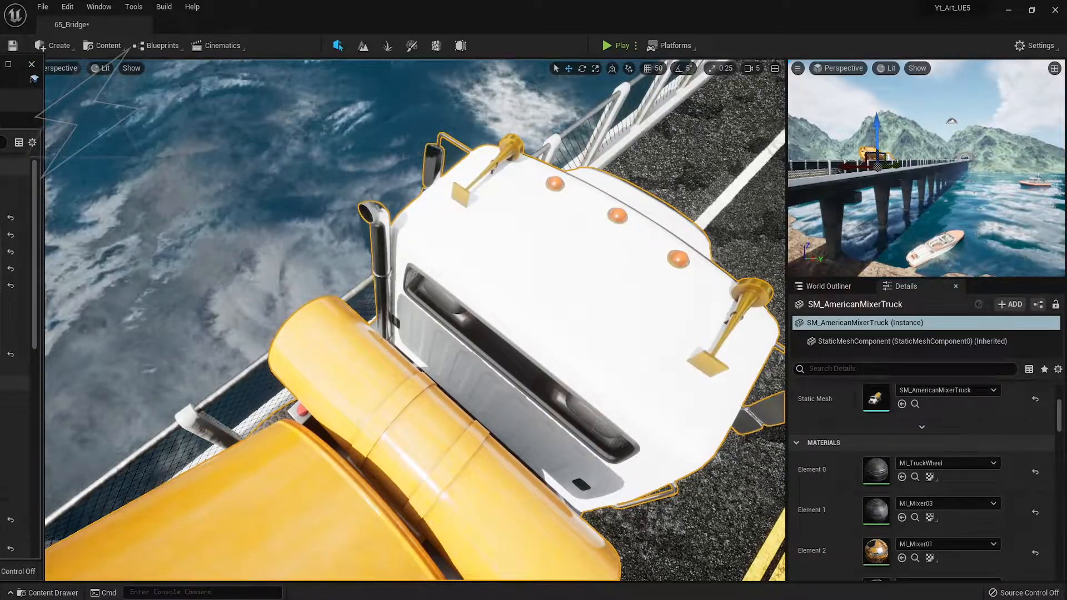
key("ctrl+z")
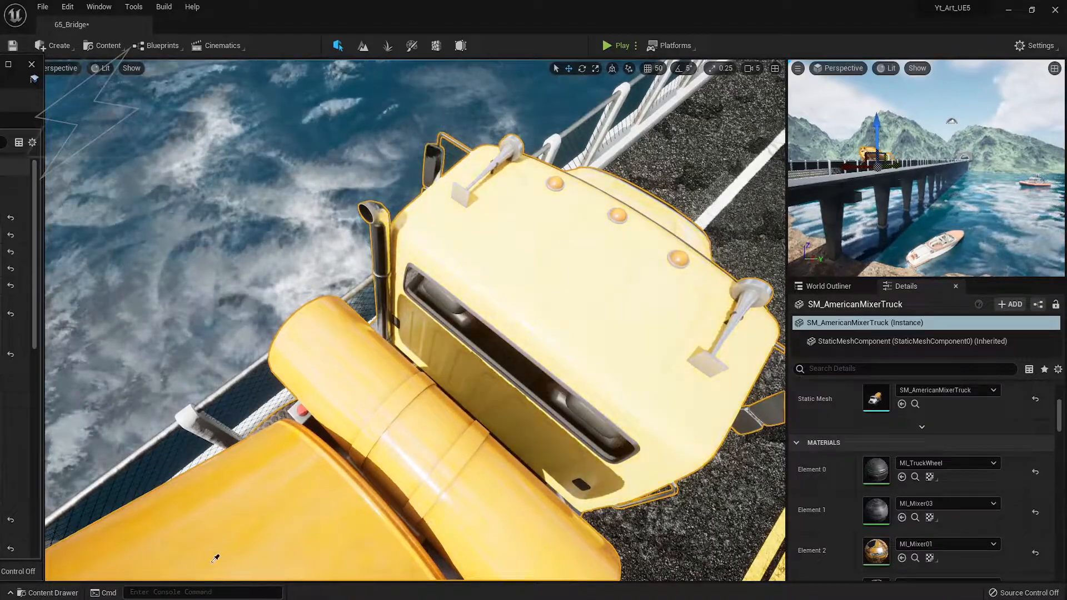
left_click(255, 491)
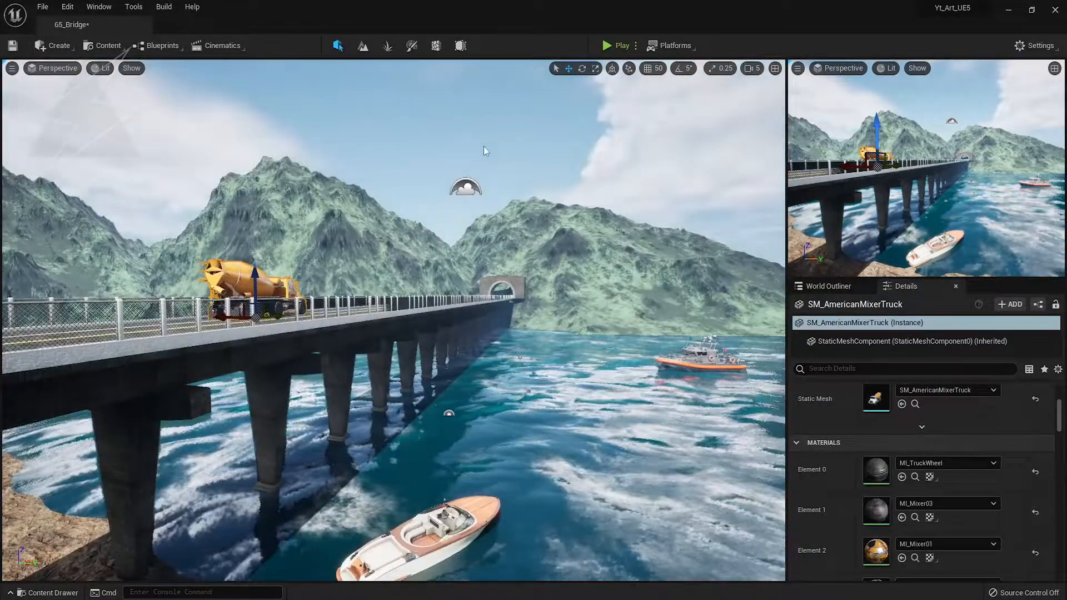
Place the SM_EuropeanDumpTruck_Loaded truck on the bridge deck near the tunnel and rotate it in line with the road.
left_click(484, 145)
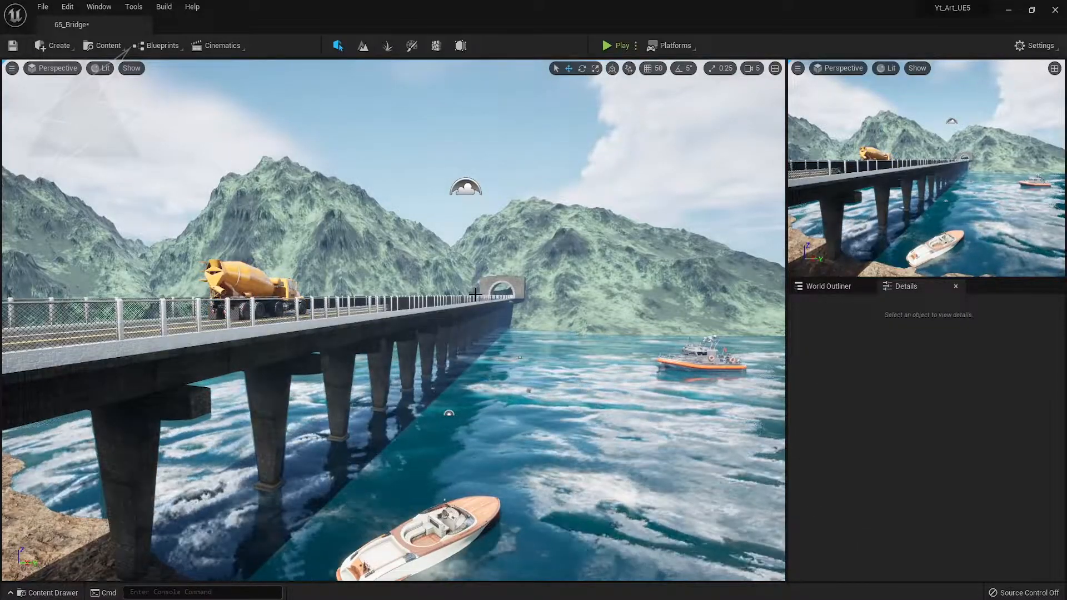
key("w")
right_click_drag(480, 292, 487, 298)
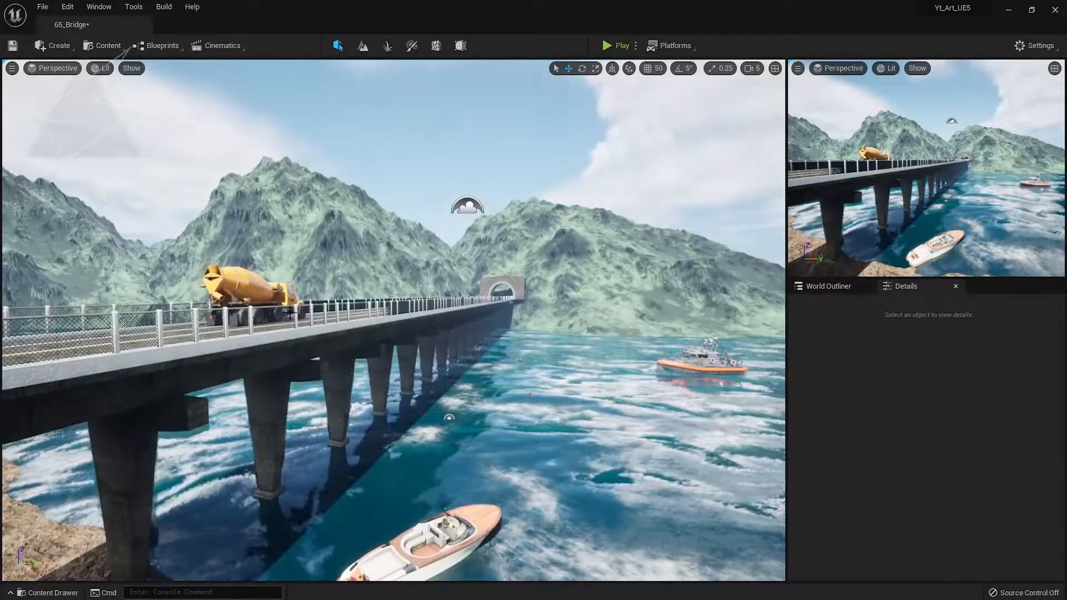
key("w")
mouse_move(289, 312)
right_mouse_down()
mouse_move(311, 312)
mouse_move(282, 320)
right_mouse_up()
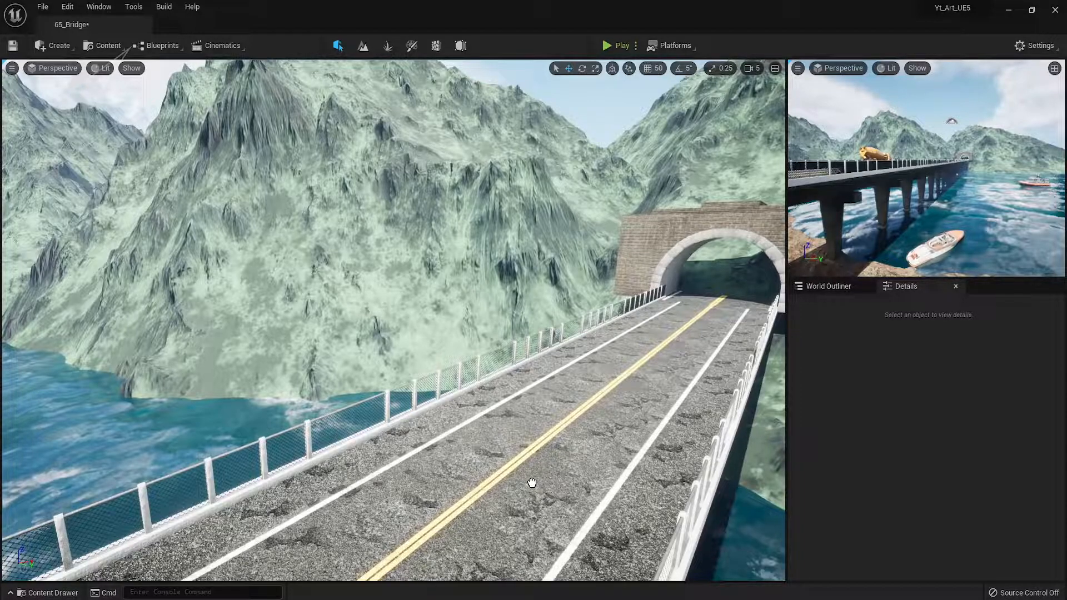
left_click_drag(532, 483, 461, 503)
key("e")
mouse_move(578, 507)
left_mouse_down()
mouse_move(598, 490)
mouse_move(581, 489)
left_mouse_up()
key("w")
right_click_drag(621, 532, 760, 492)
key("a")
left_click_drag(450, 390, 449, 393)
left_click(519, 152)
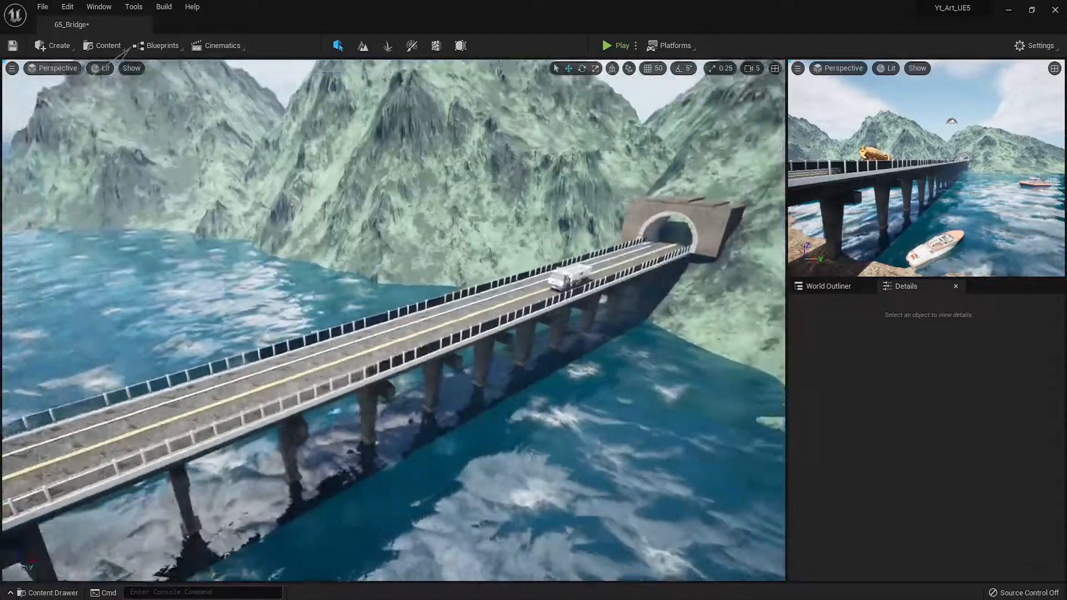
Reposition the dump truck along its lane on the far part of the bridge and deselect it.
right_click_drag(389, 334, 422, 328)
left_click(648, 322)
left_click_drag(639, 320, 269, 383)
right_click_drag(269, 384, 362, 412)
left_click_drag(345, 385, 319, 388)
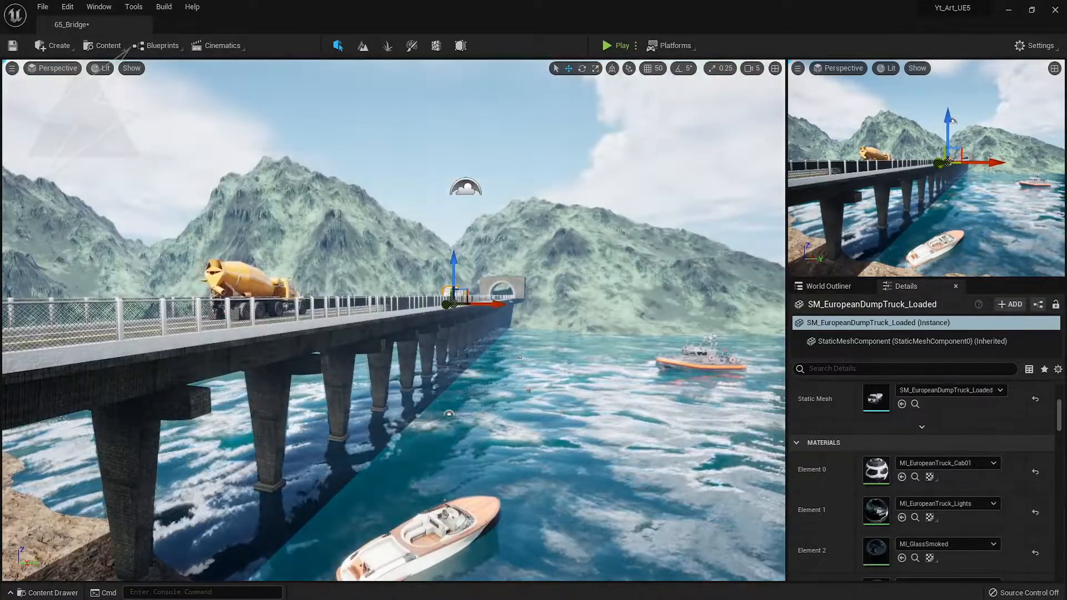
key("Escape")
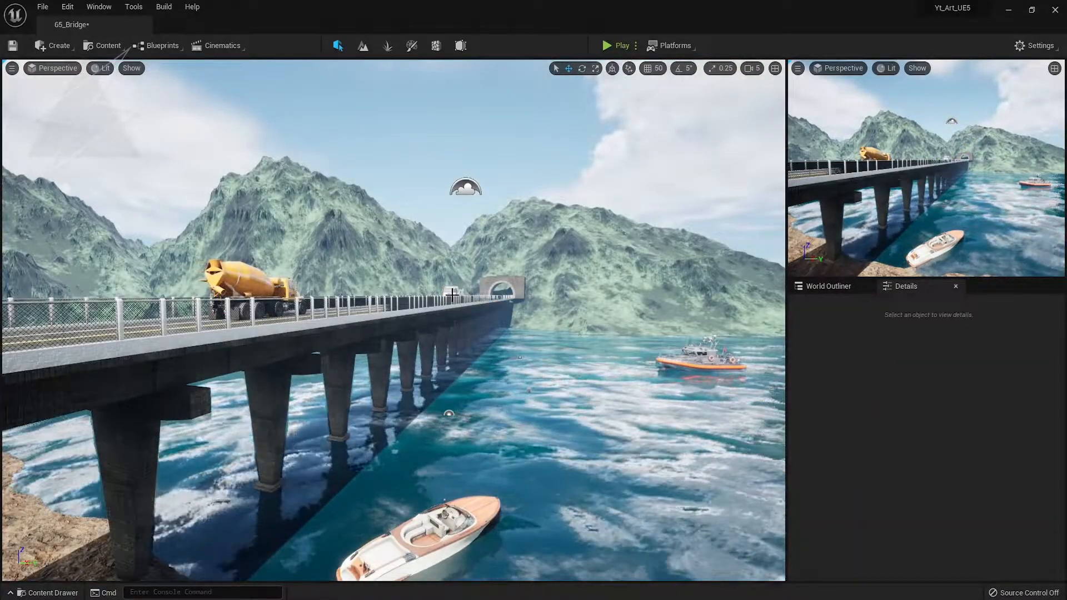
Shift the SM_Tunnel_Entrance mesh along the road axis where the bridge meets the mountain, and save the level.
right_click_drag(591, 312, 472, 302)
left_click(490, 339)
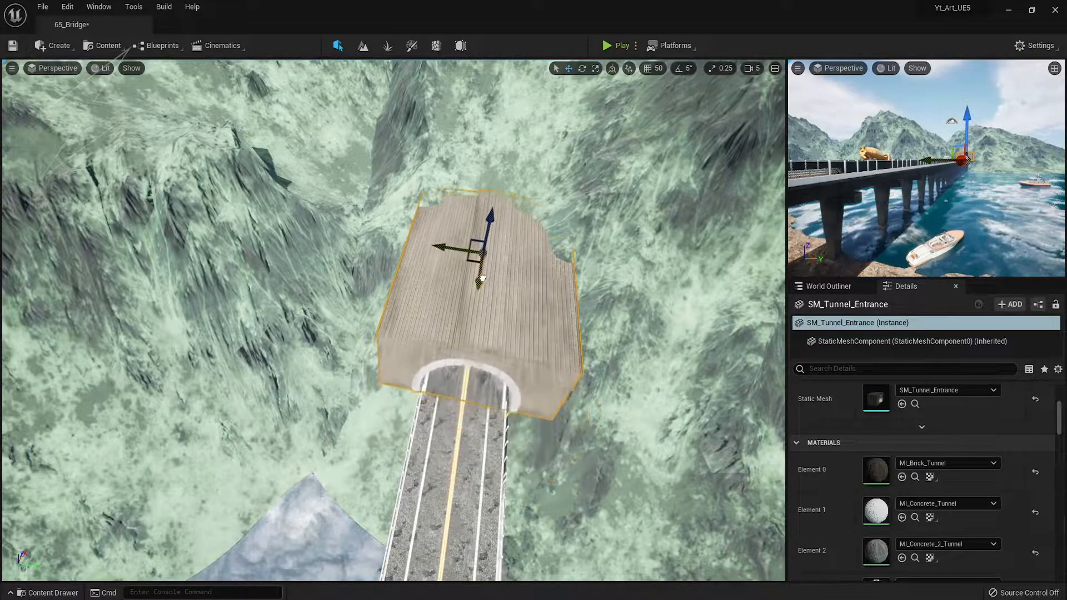
left_click_drag(491, 264, 489, 310)
mouse_move(490, 310)
right_mouse_down()
mouse_move(492, 278)
mouse_move(489, 310)
right_mouse_up()
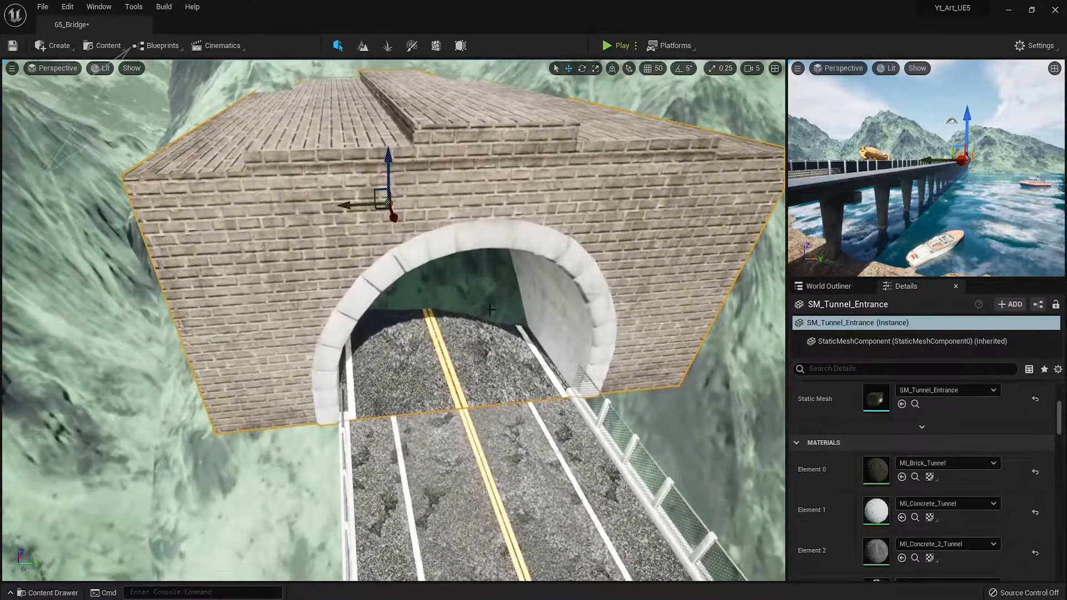
left_click_drag(395, 219, 397, 224)
right_click_drag(397, 224, 393, 139)
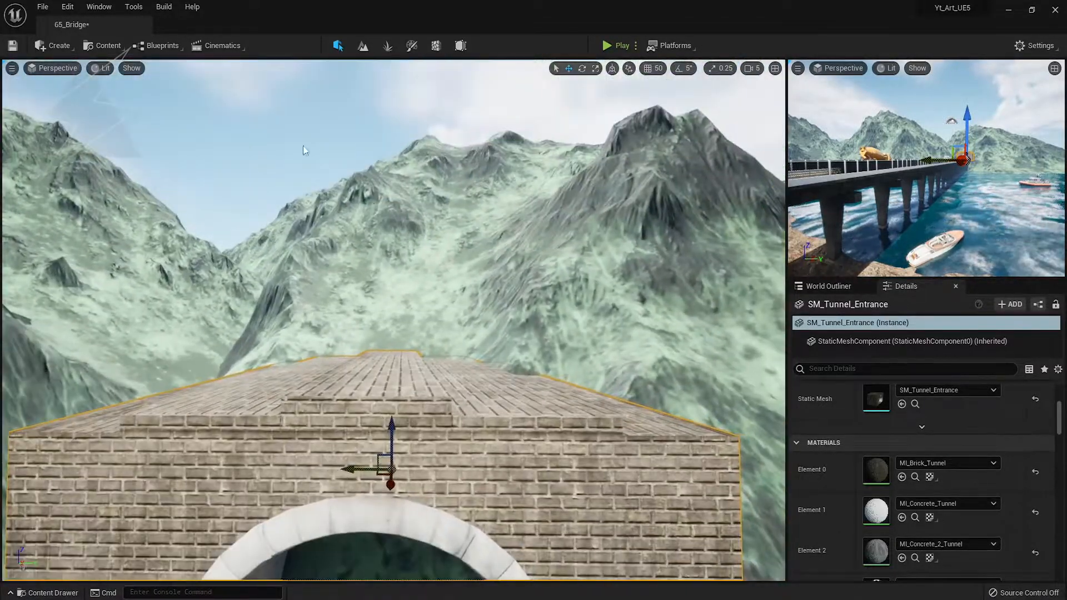
left_click(306, 150)
right_click_drag(306, 150, 311, 239)
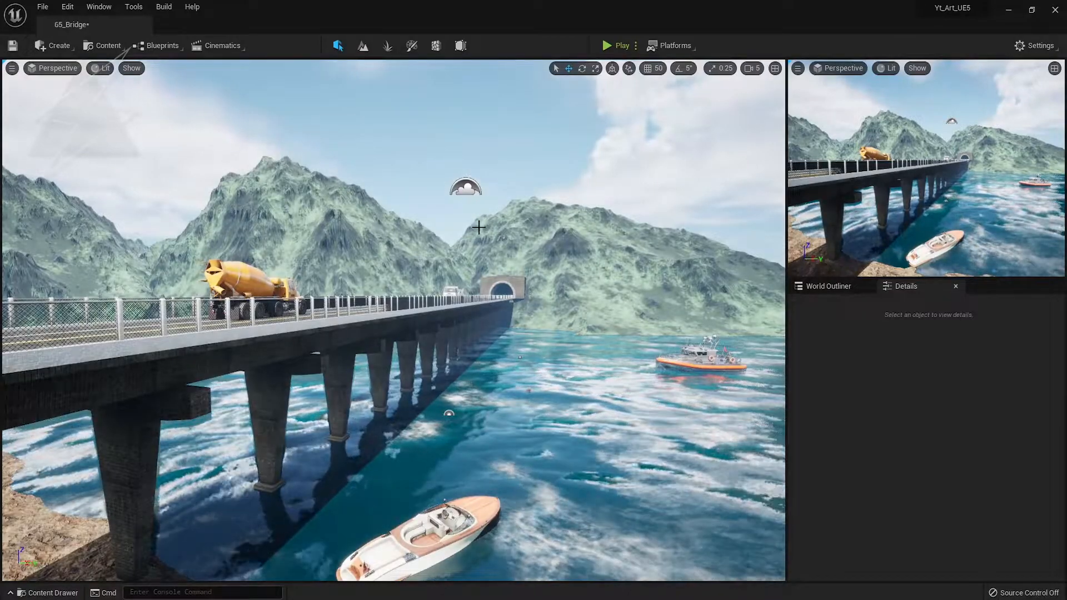
key("ctrl+s")
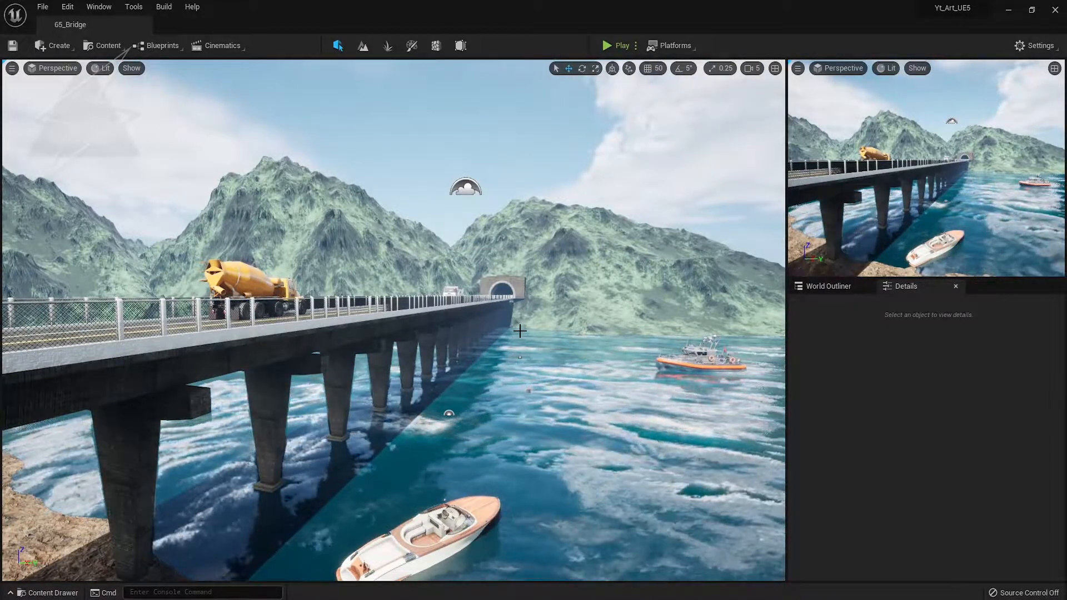
Rotate the sun through several directions and settle it behind the far mountains so the bridge and water are backlit.
key("ctrl+l")
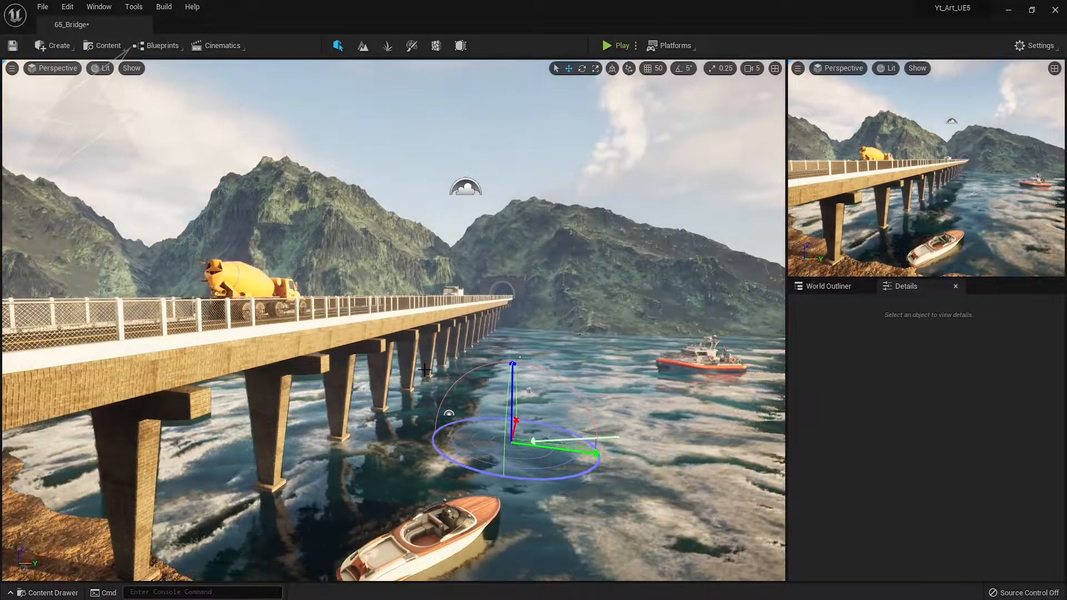
key("ctrl+l")
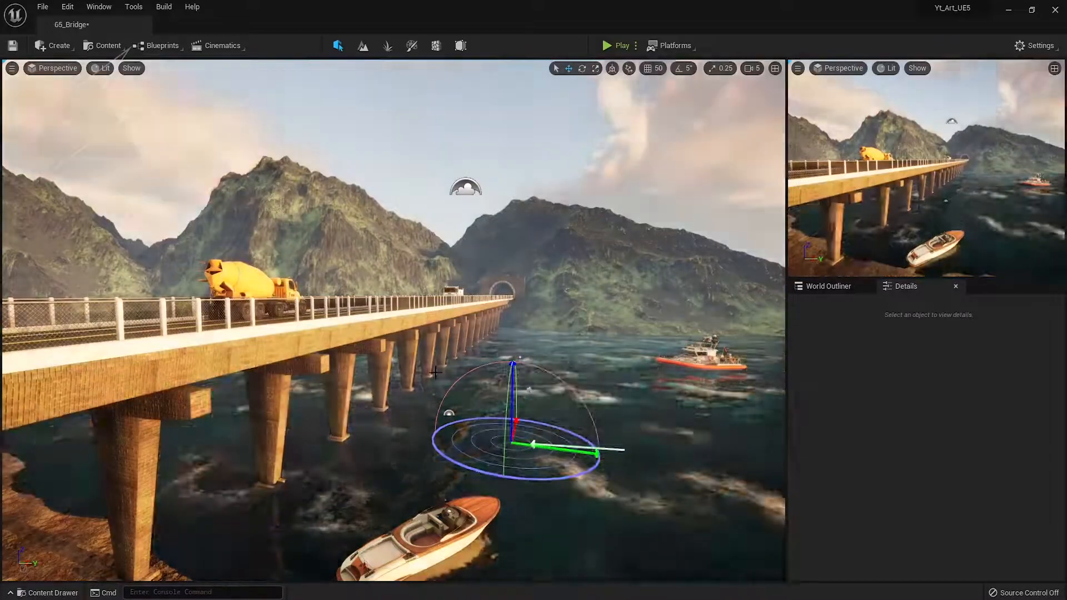
key("ctrl+l")
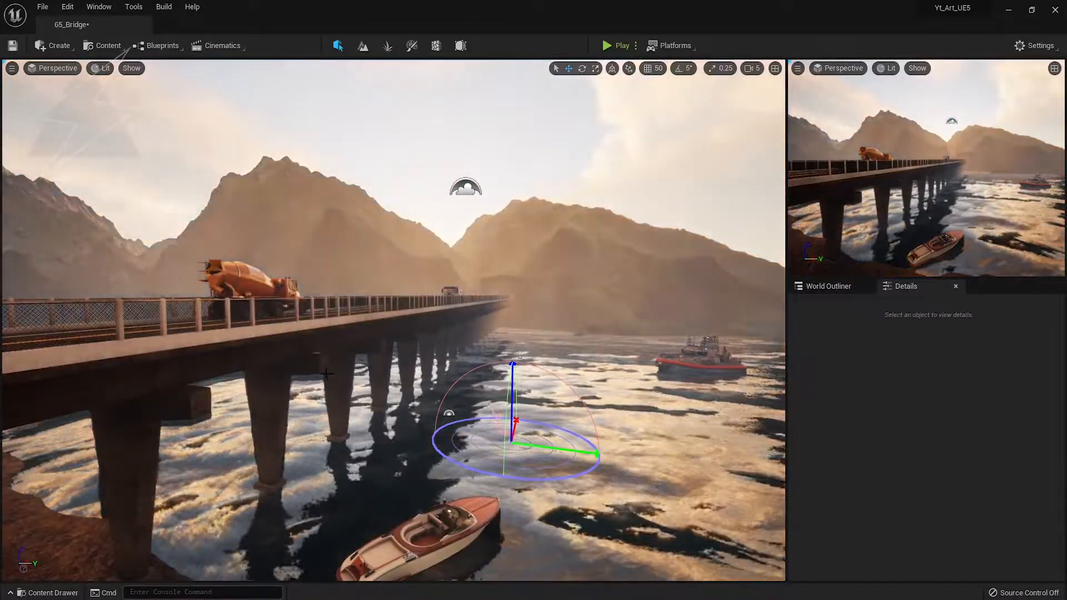
key("ctrl+l")
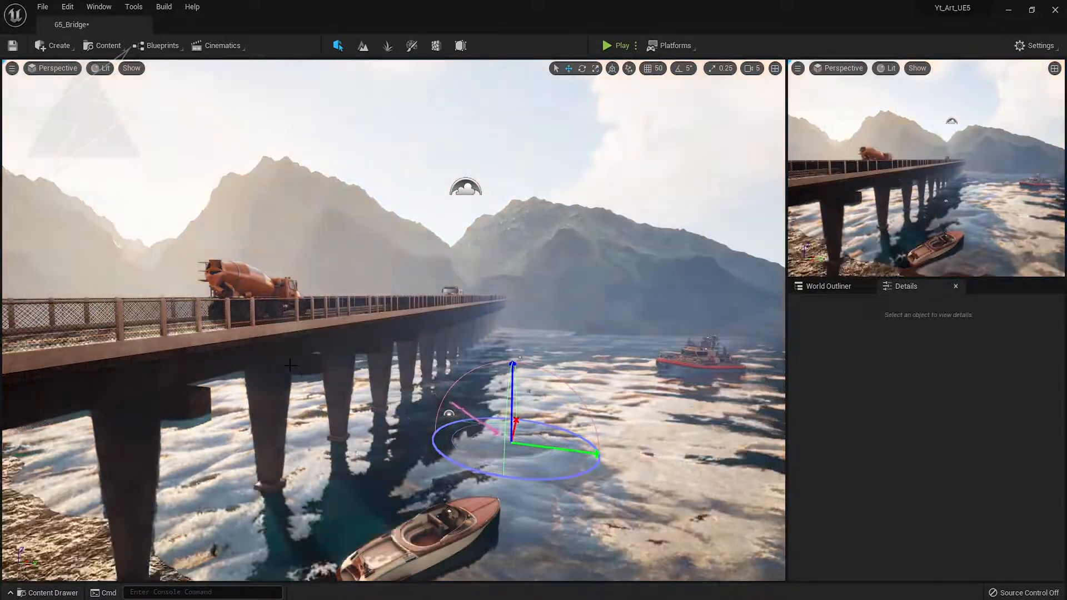
key("ctrl+l")
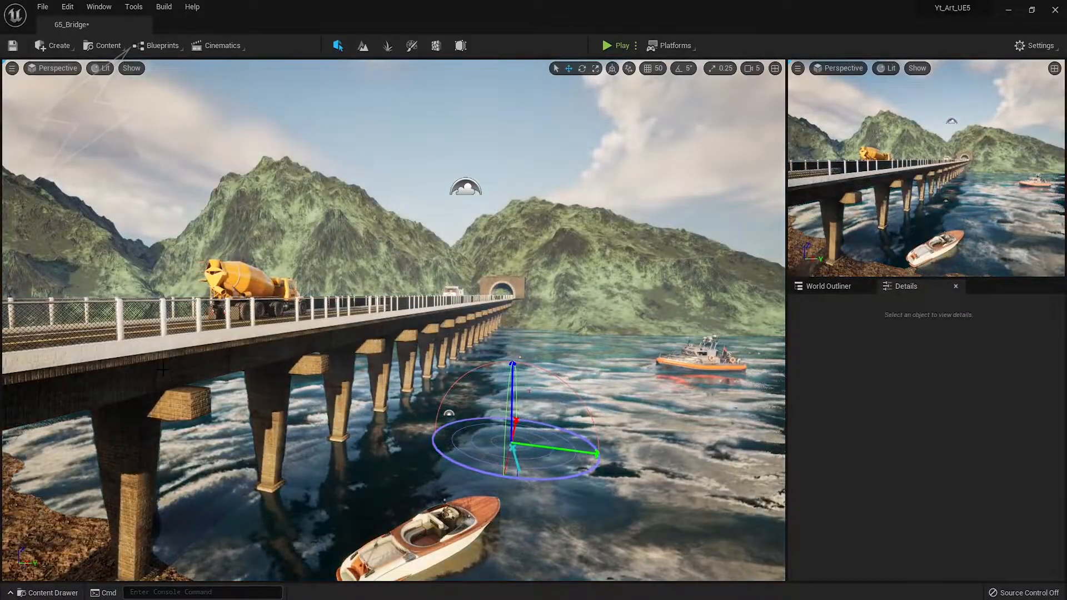
key("ctrl+l")
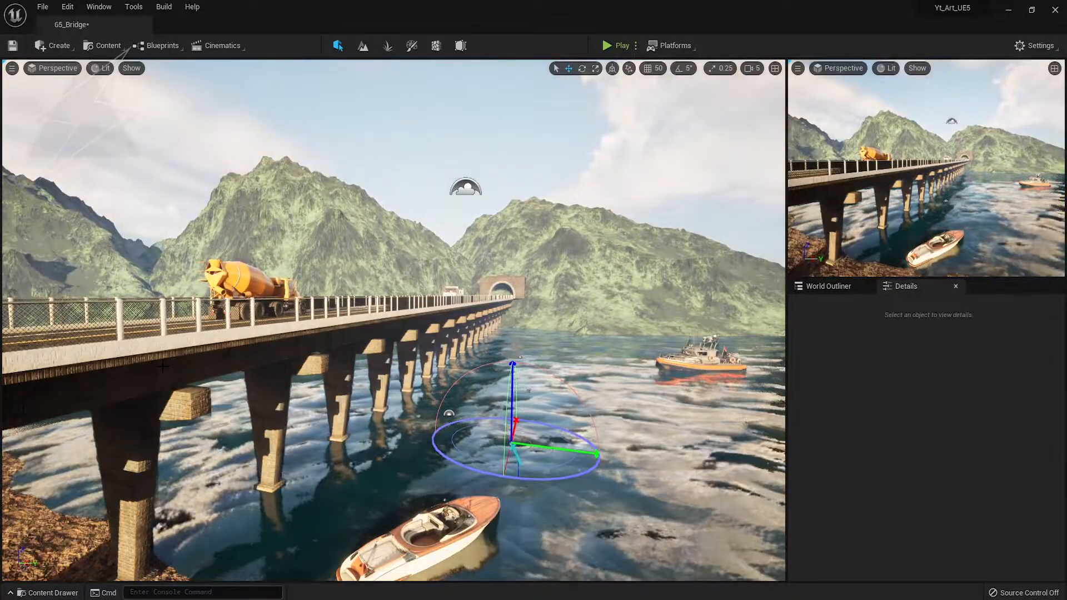
key("ctrl+l")
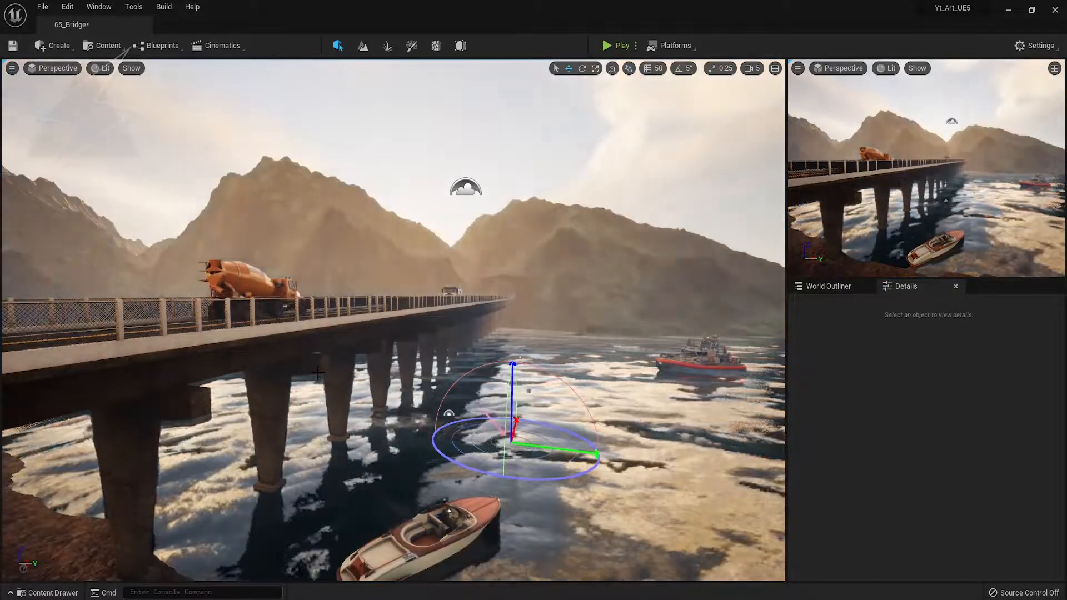
key("ctrl+l")
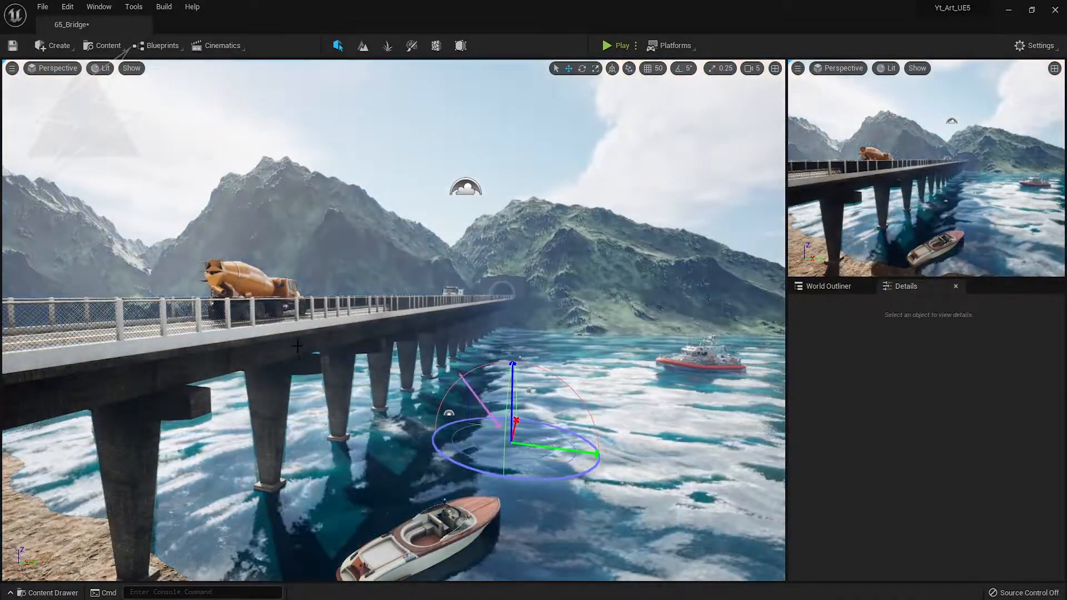
key("ctrl+l")
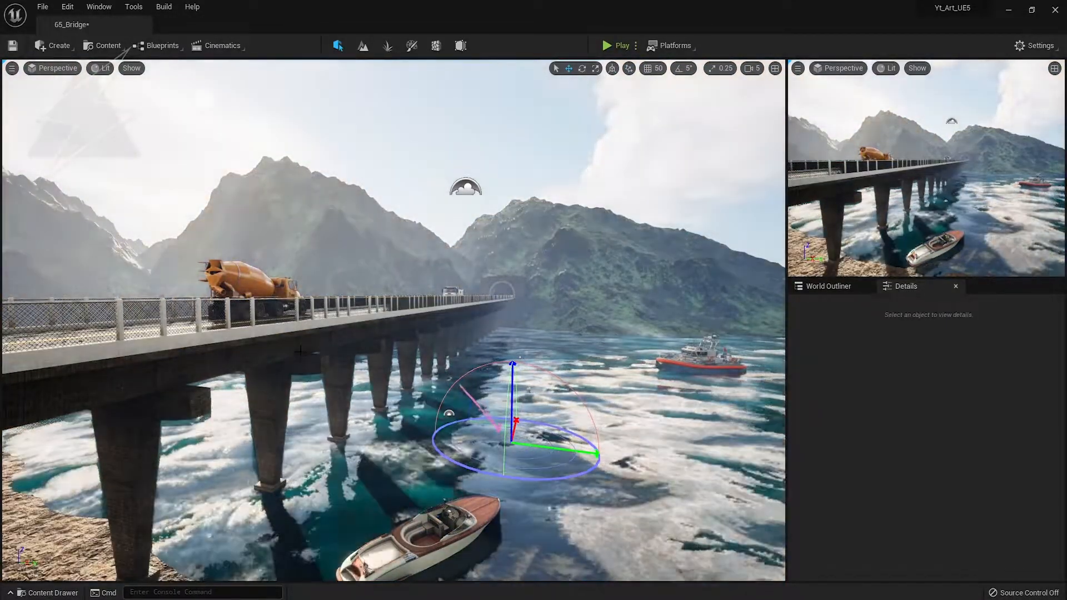
key("ctrl+l")
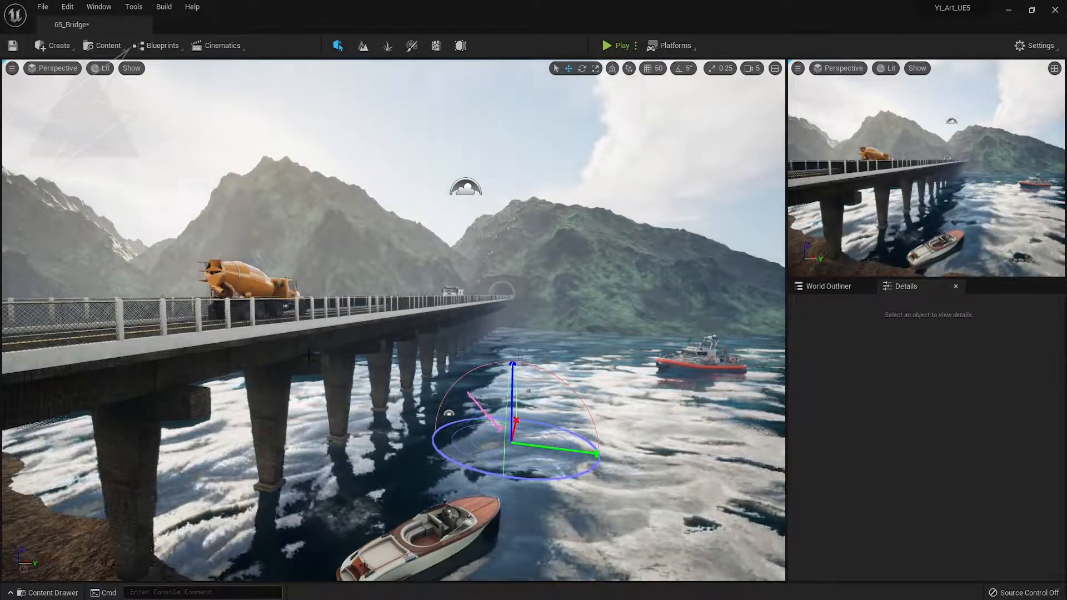
Save the level and add a PostProcessVolume to the scene.
left_click(58, 50)
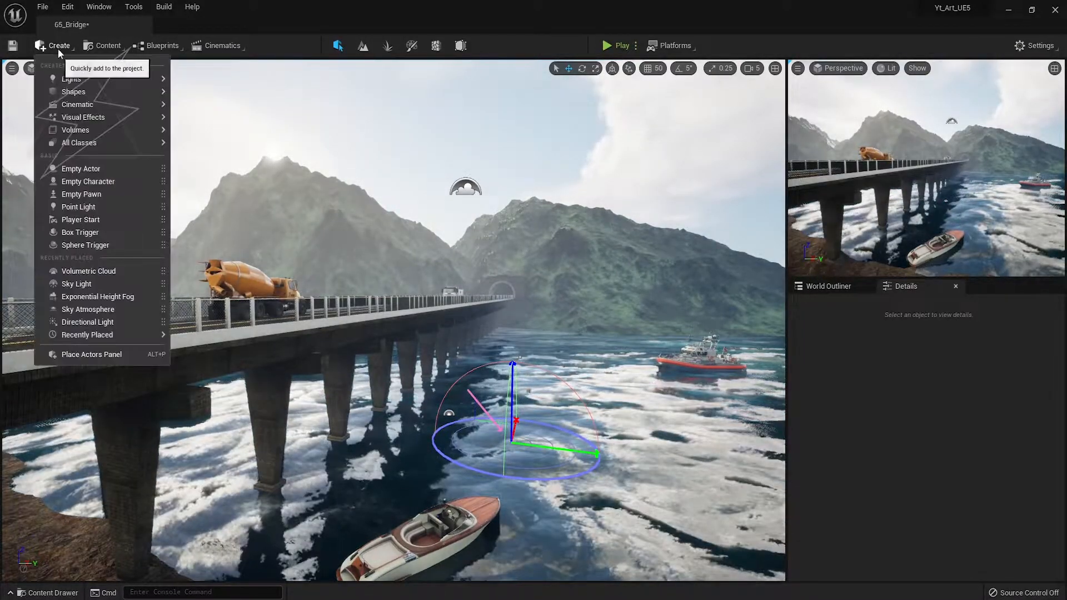
left_click(321, 203)
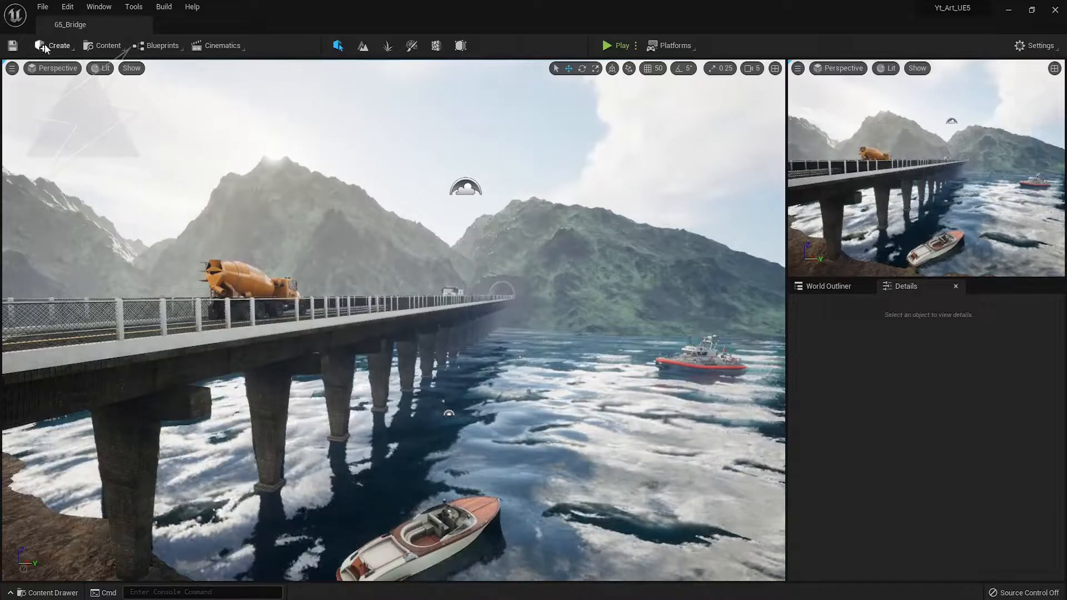
left_click(54, 46)
mouse_move(83, 117)
left_click(201, 123)
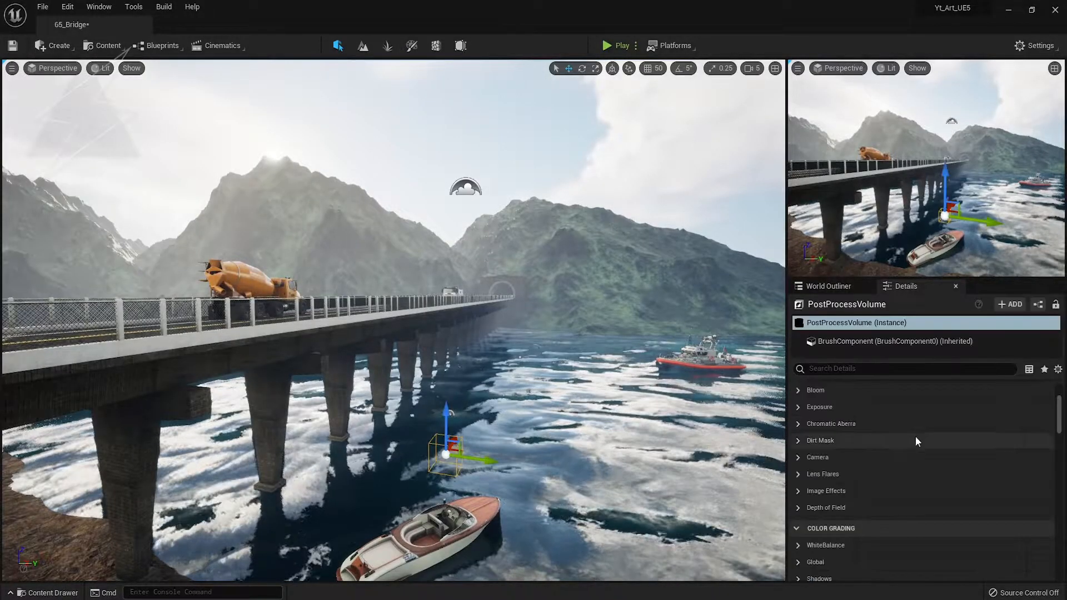
Enable infinite extent on the post process volume and set its bloom intensity to 0.
left_click(870, 369)
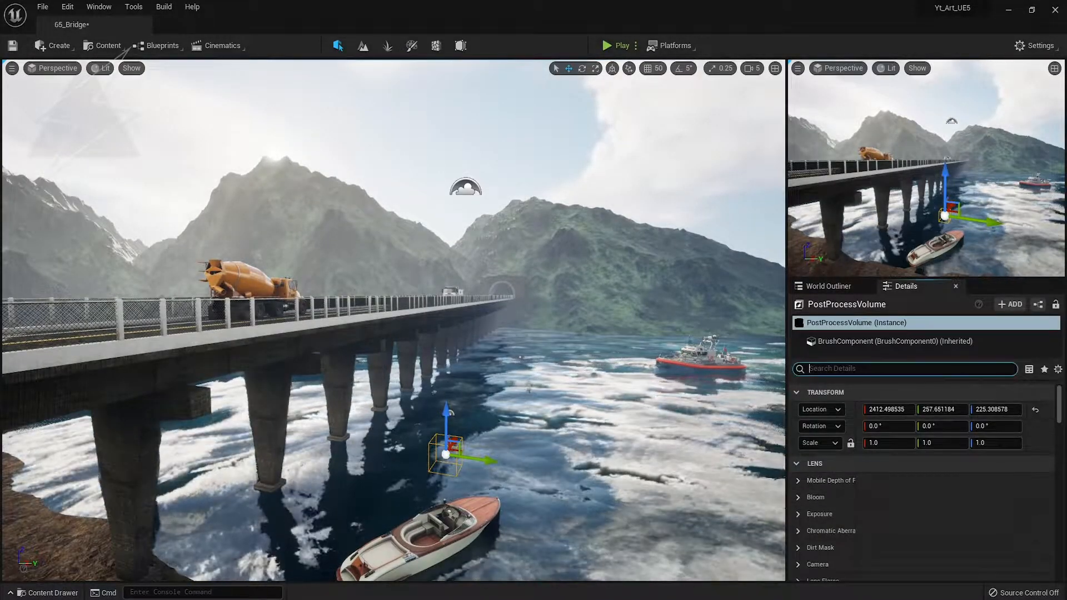
type("infi")
left_click(868, 410)
left_click(801, 369)
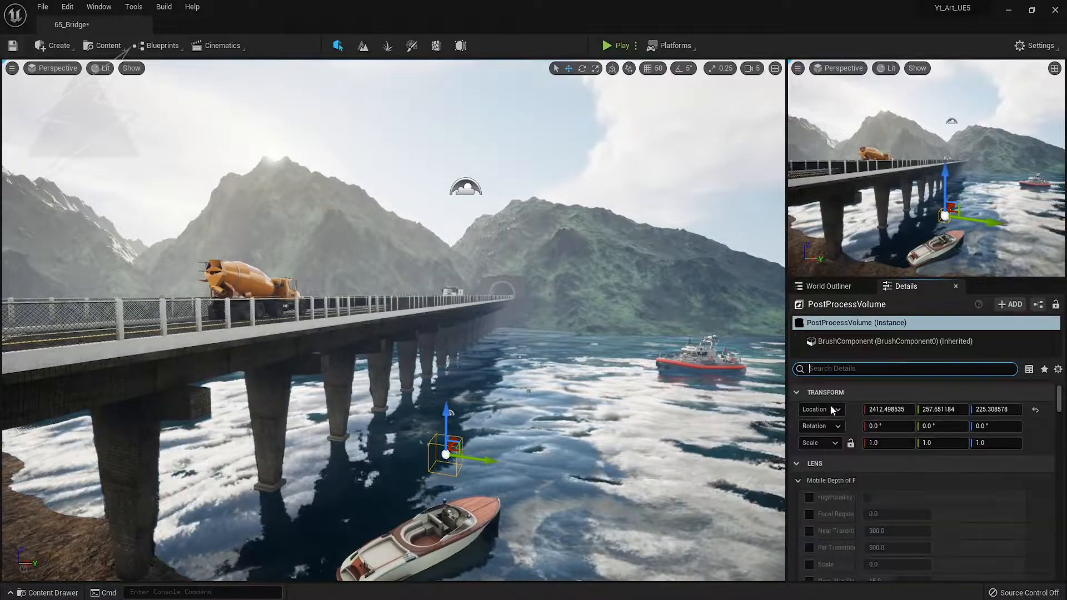
scroll(842, 485, "down", 6)
scroll(834, 461, "down", 5)
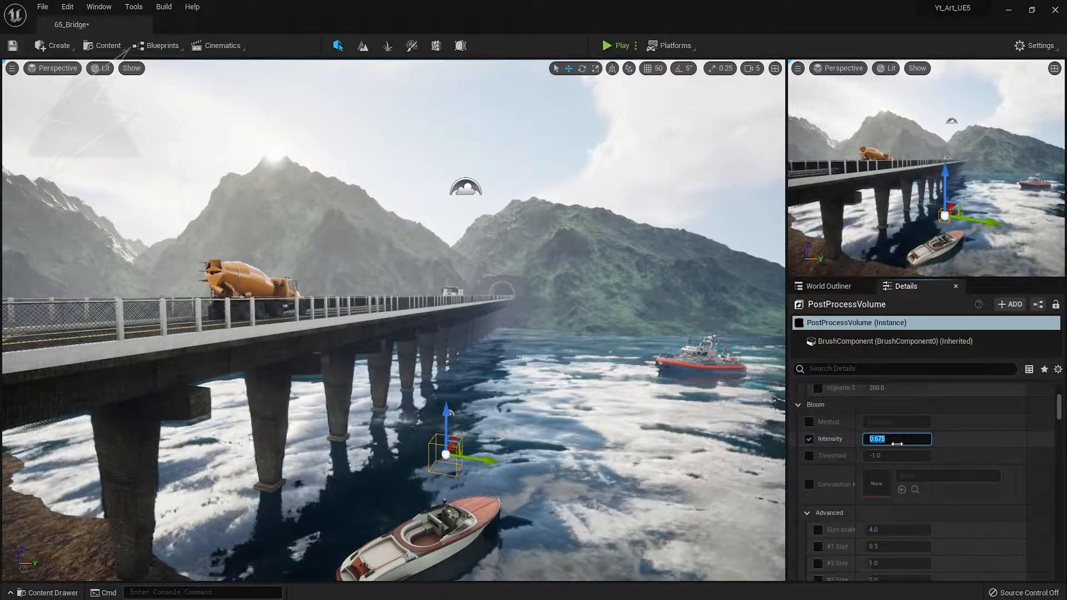
scroll(837, 467, "down", 8)
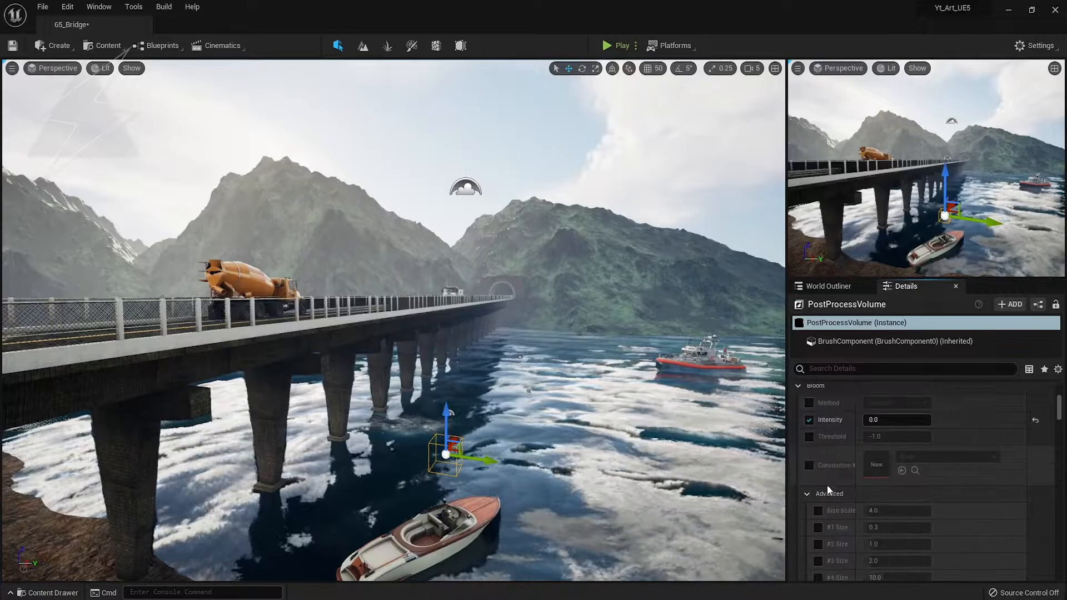
Enable the volume's minimum and maximum exposure brightness and set both to 1.0.
left_click(809, 493)
left_click(809, 509)
left_click(878, 493)
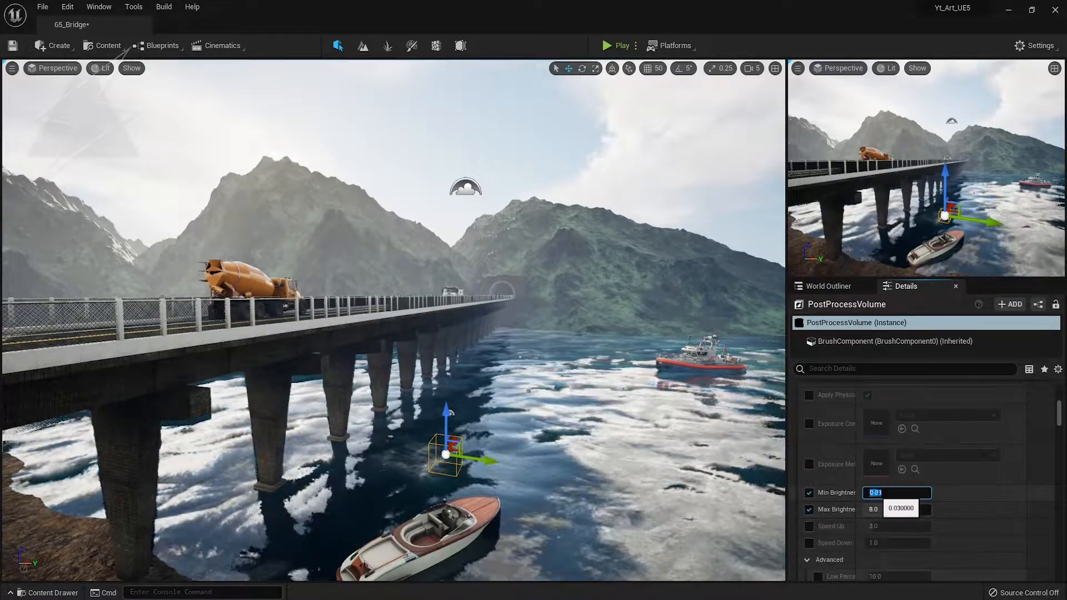
type("1")
key("Tab")
type("1")
key("Return")
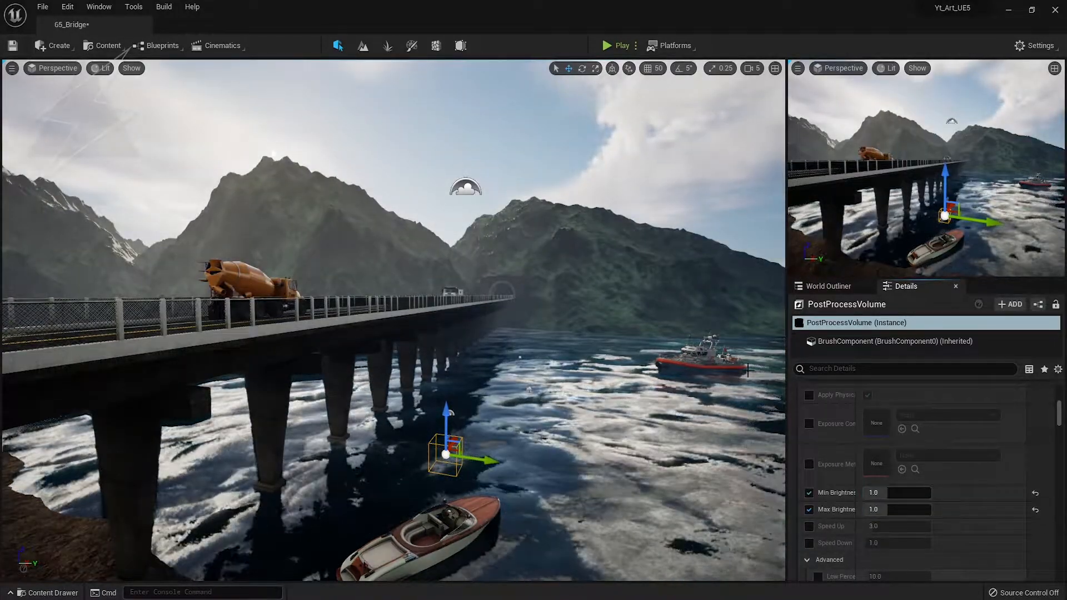
Increase the directional light's source angle and reduce its intensity to about 8.08 lux.
left_click(828, 286)
left_click(855, 348)
scroll(873, 489, "up", 5)
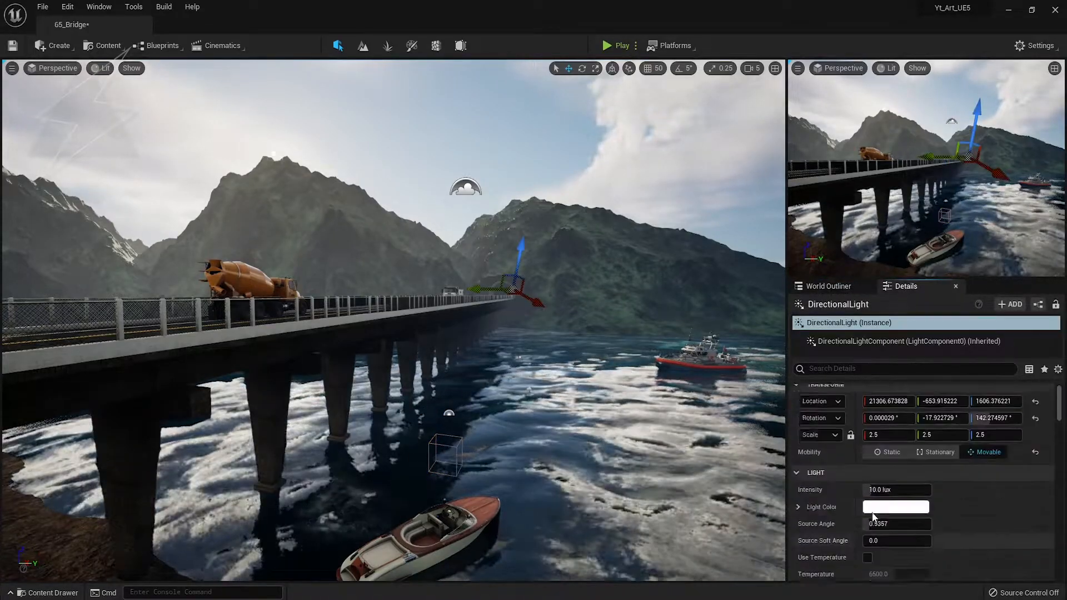
left_click(883, 532)
left_click_drag(892, 532, 931, 531)
mouse_move(884, 498)
left_mouse_down()
mouse_move(897, 499)
mouse_move(867, 498)
left_mouse_up()
Deselect the light and lower the sun into the valley between the two mountains above the tunnel.
right_click(492, 320)
left_click(464, 256)
key("ctrl+l")
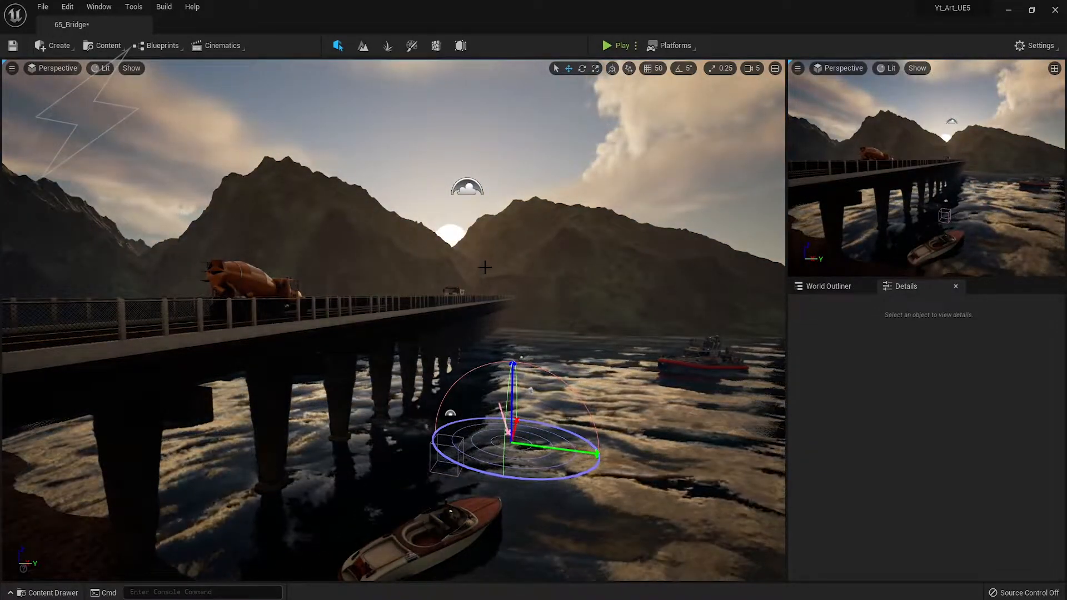
Select the directional light and reduce its source angle to about 0.68.
left_click(831, 292)
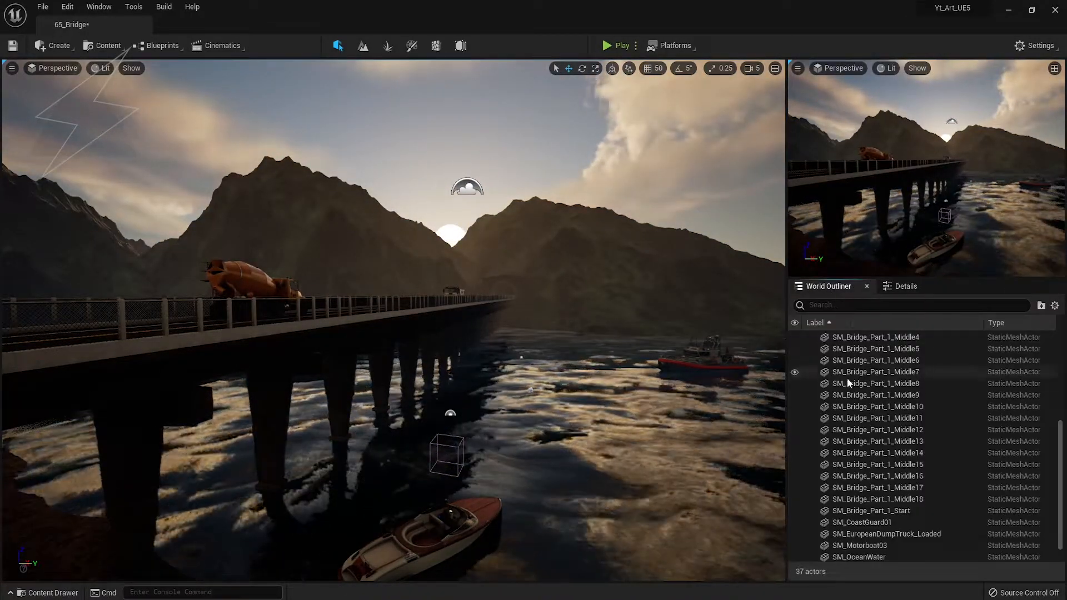
scroll(1041, 362, "up", 5)
left_click(851, 340)
left_click(903, 286)
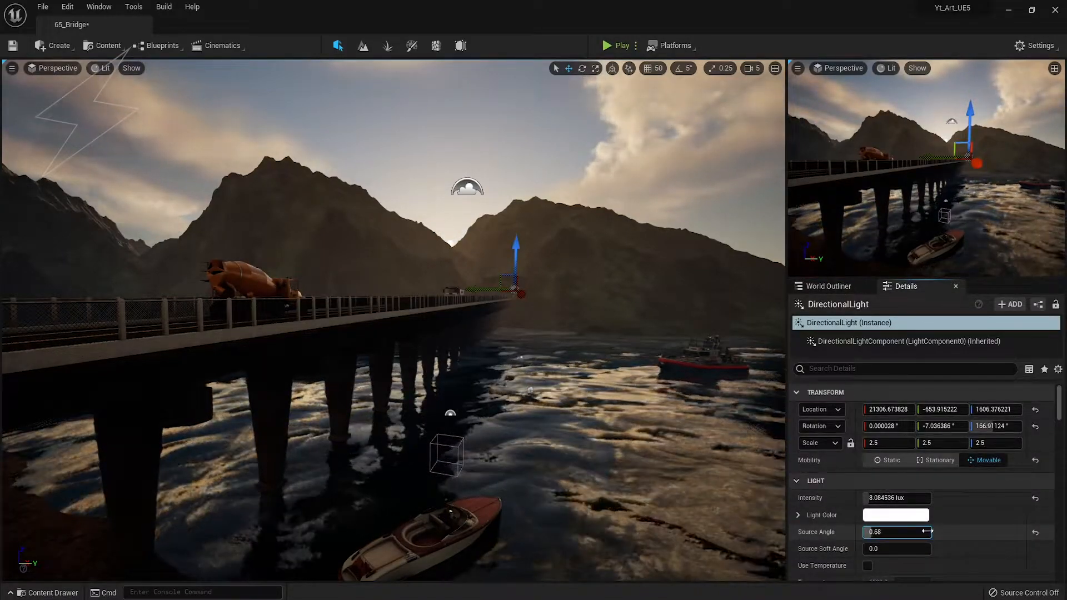
Rotate the directional light to a high daytime sun, with a rotation of about -73° and 32°.
key("ctrl+l")
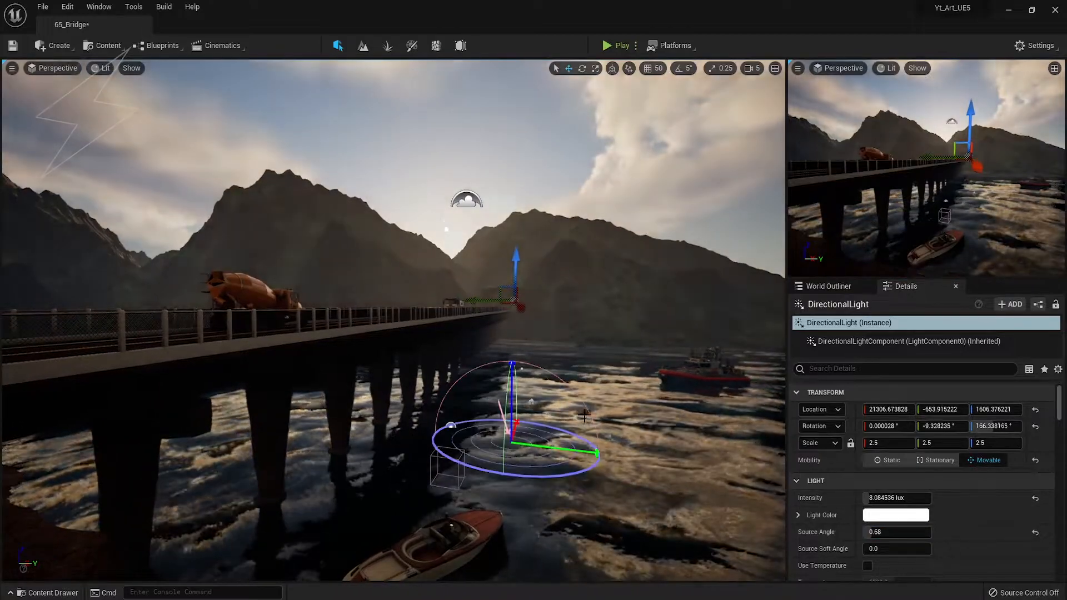
key("ctrl+l")
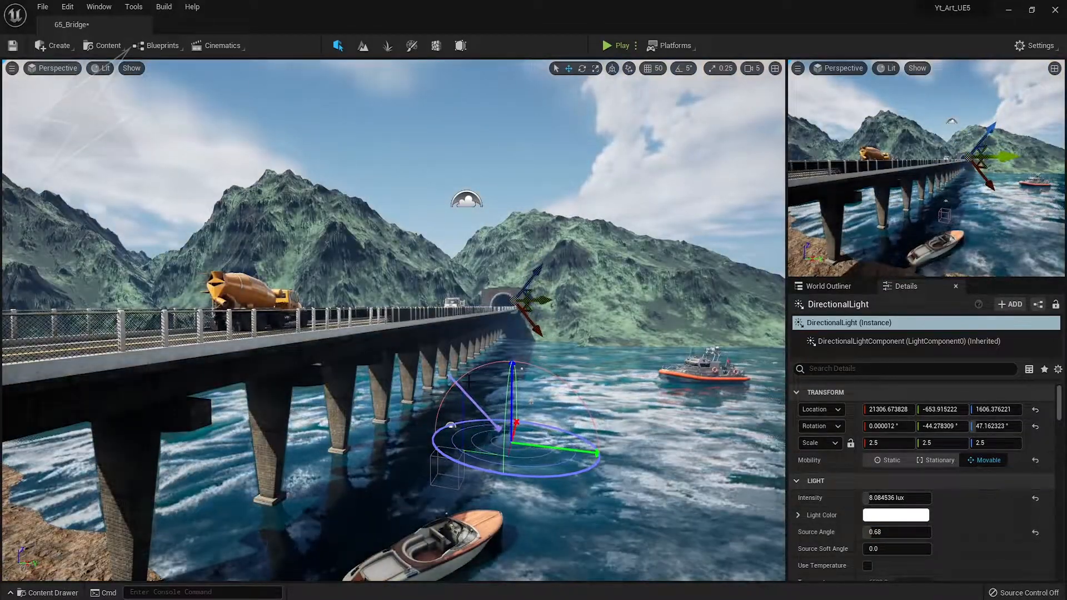
key("ctrl+l")
key("ctrl+l")
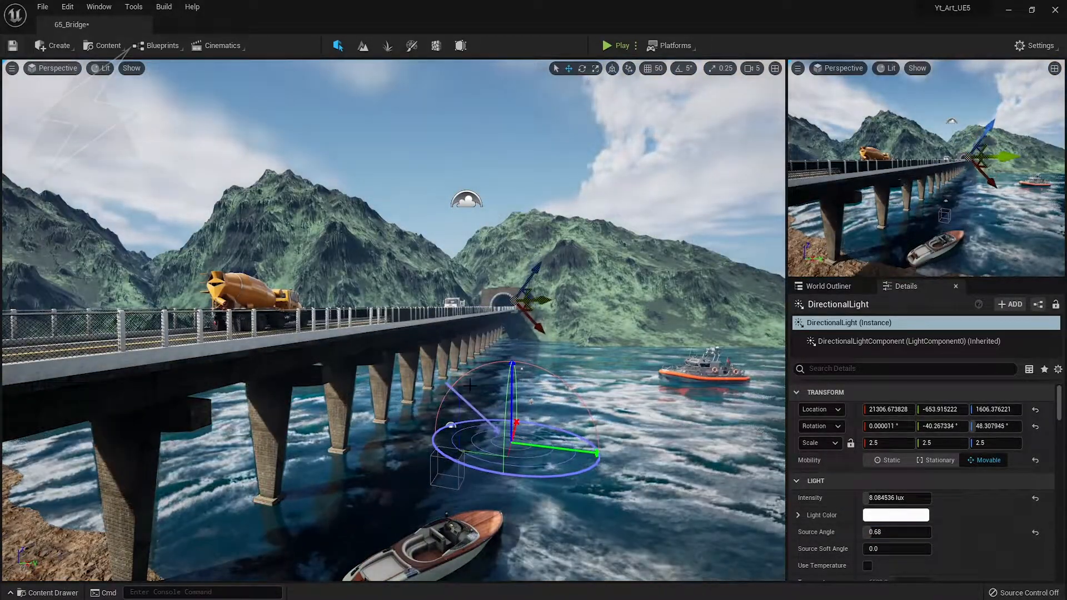
key("ctrl+l")
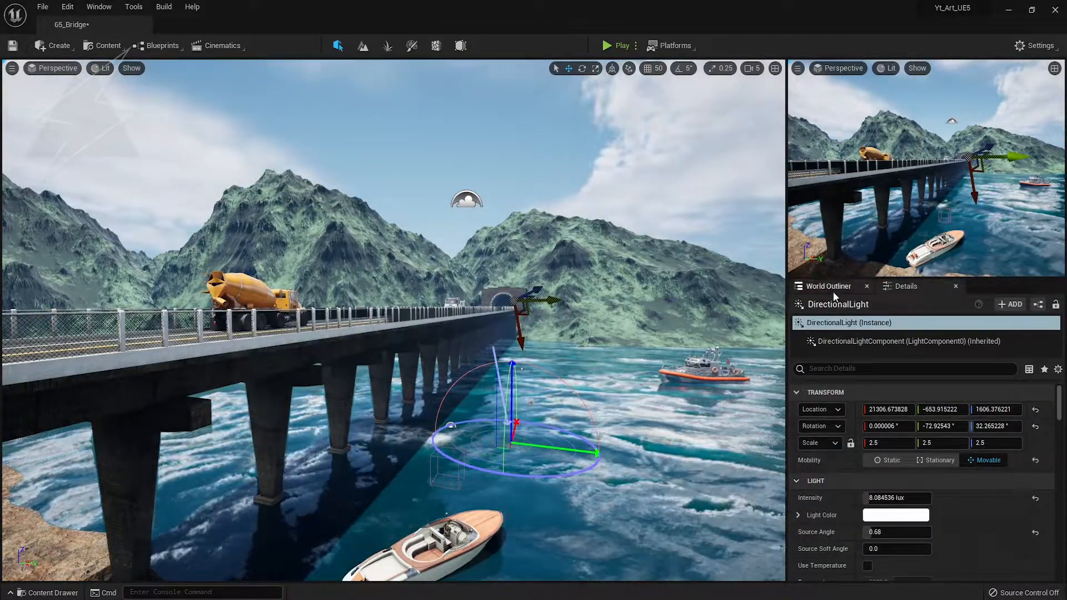
Set the exponential height fog's inscattering color to a mid grey of about 0.37.
left_click(833, 288)
left_click(856, 362)
left_click(903, 286)
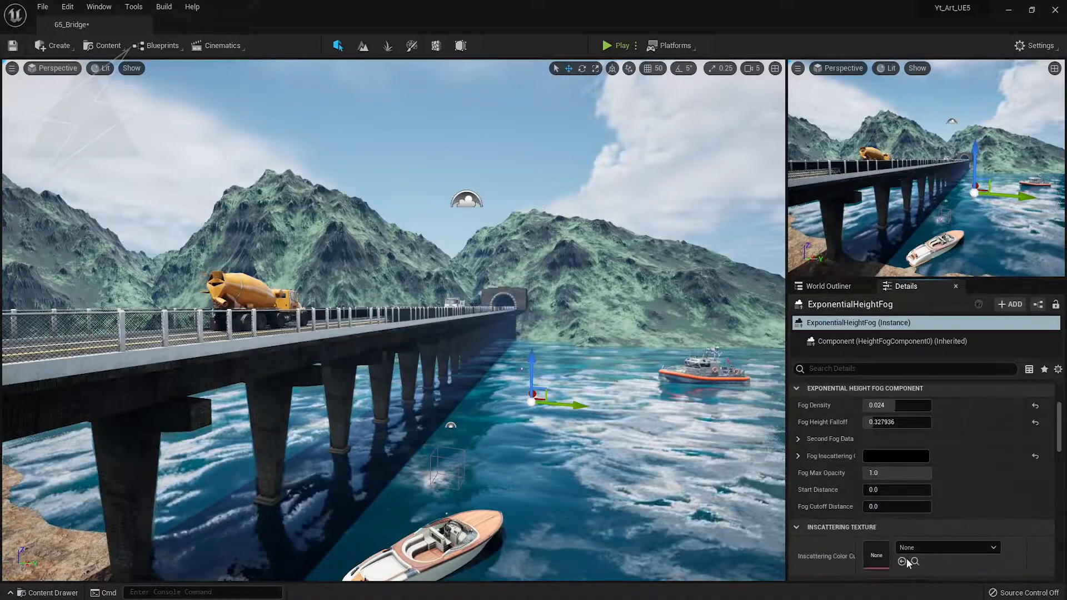
left_click(889, 455)
left_click_drag(807, 453, 832, 414)
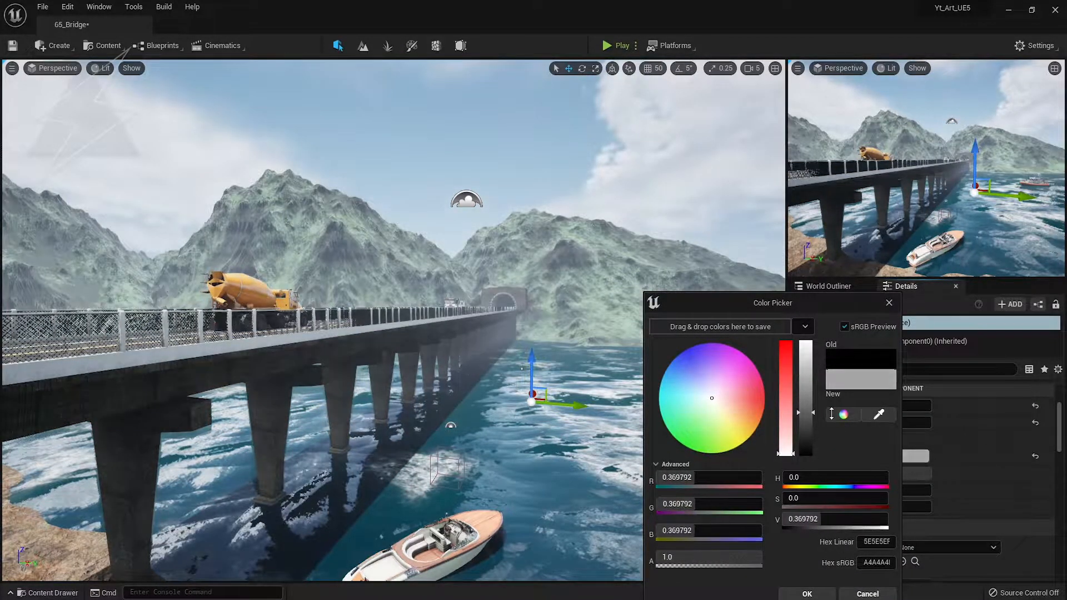
left_click(826, 597)
scroll(962, 489, "down", 5)
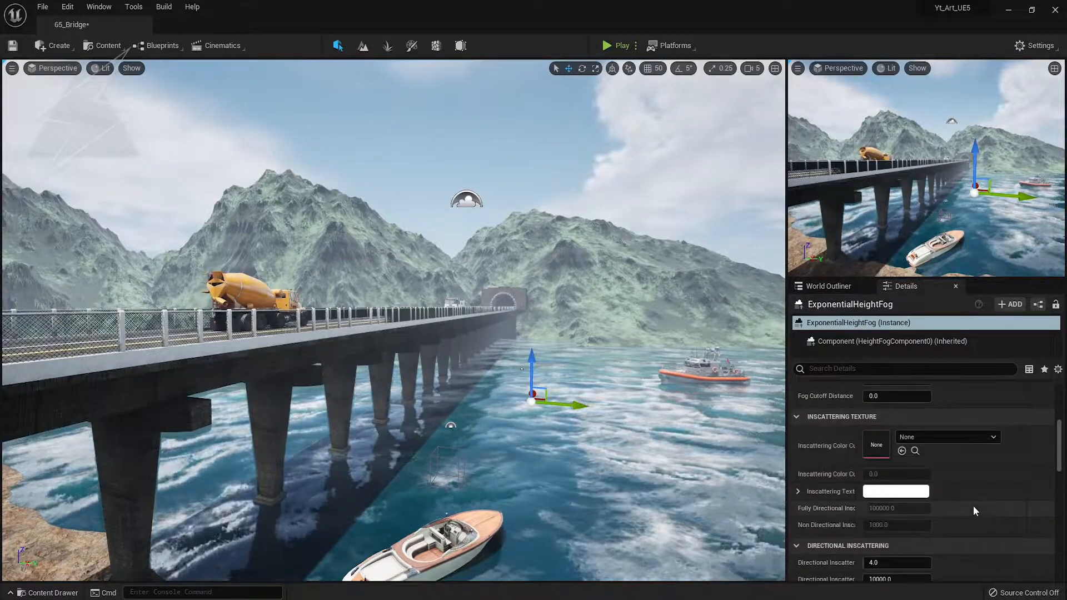
left_click(907, 466)
left_click_drag(825, 451, 801, 341)
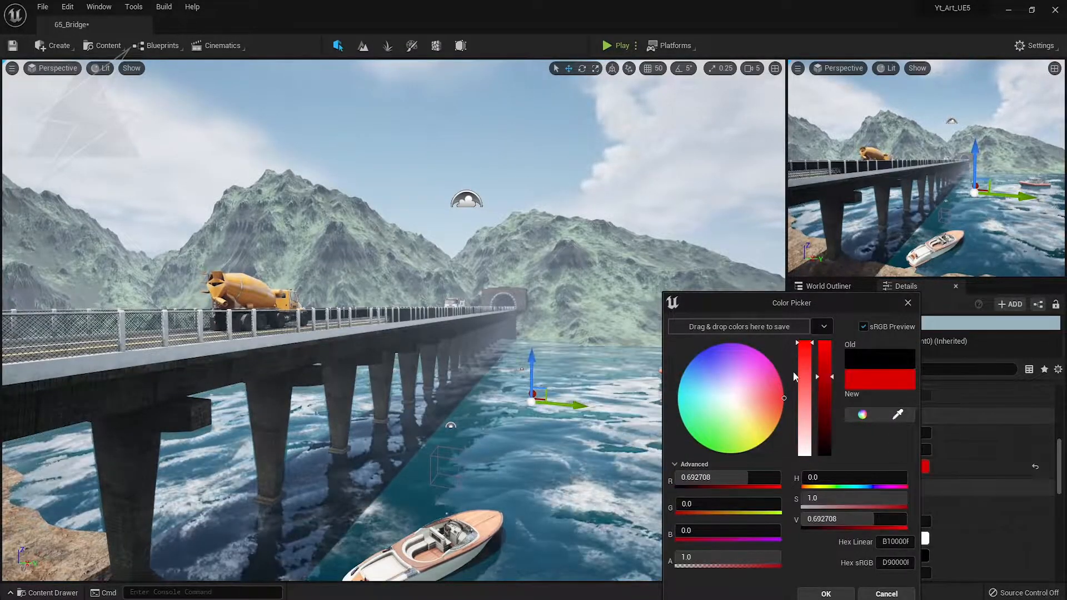
left_click(886, 593)
Brighten the fog inscattering color to near white as a test and set it back to black.
scroll(924, 511, "up", 10)
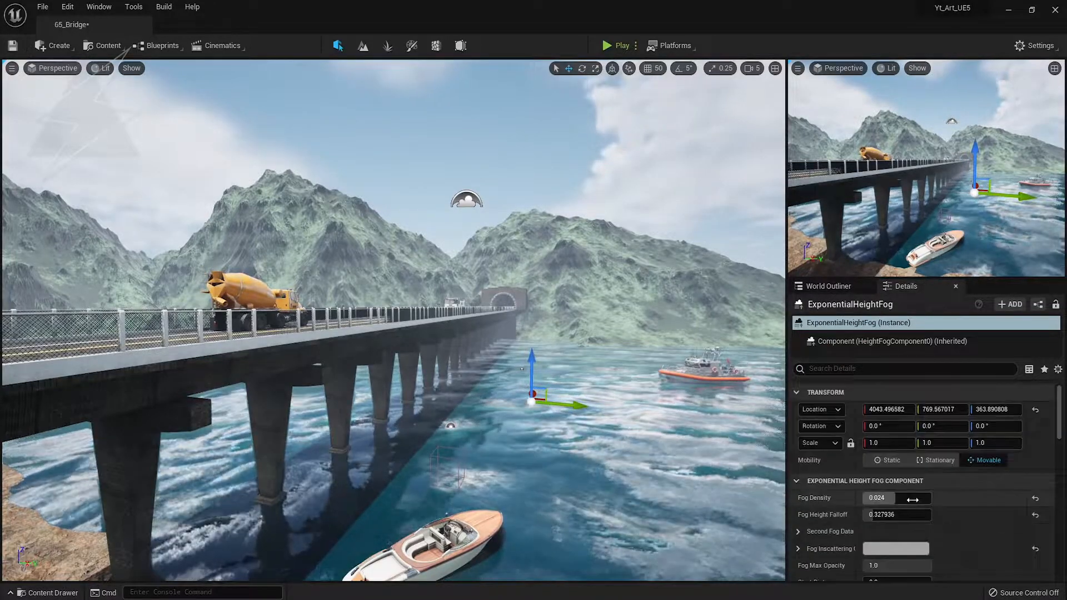
scroll(912, 500, "down", 3)
left_click(903, 477)
left_click_drag(828, 402, 829, 354)
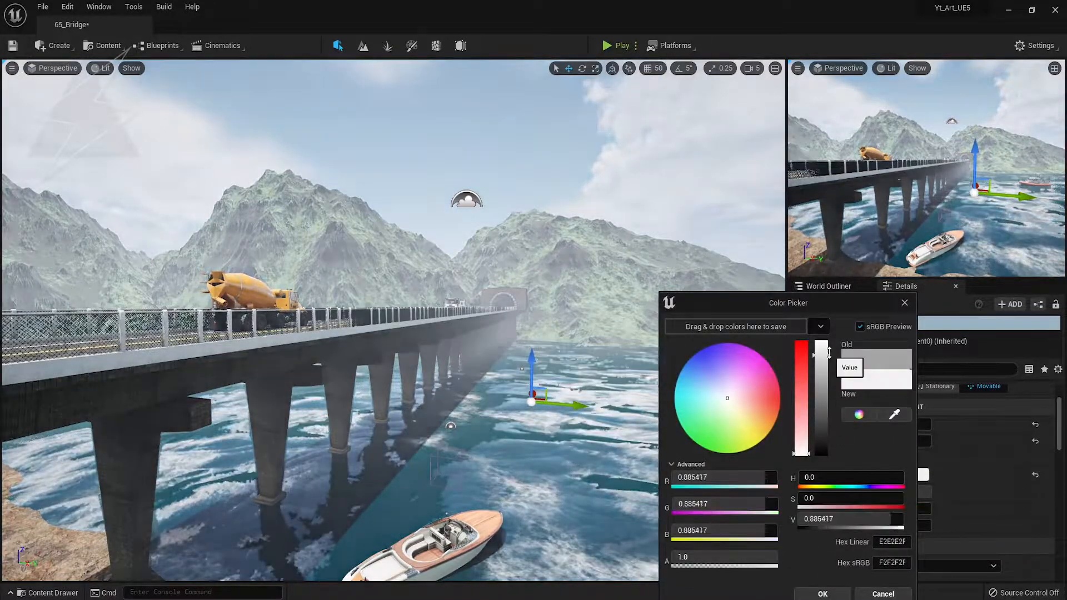
left_click_drag(818, 392, 819, 454)
left_click(823, 594)
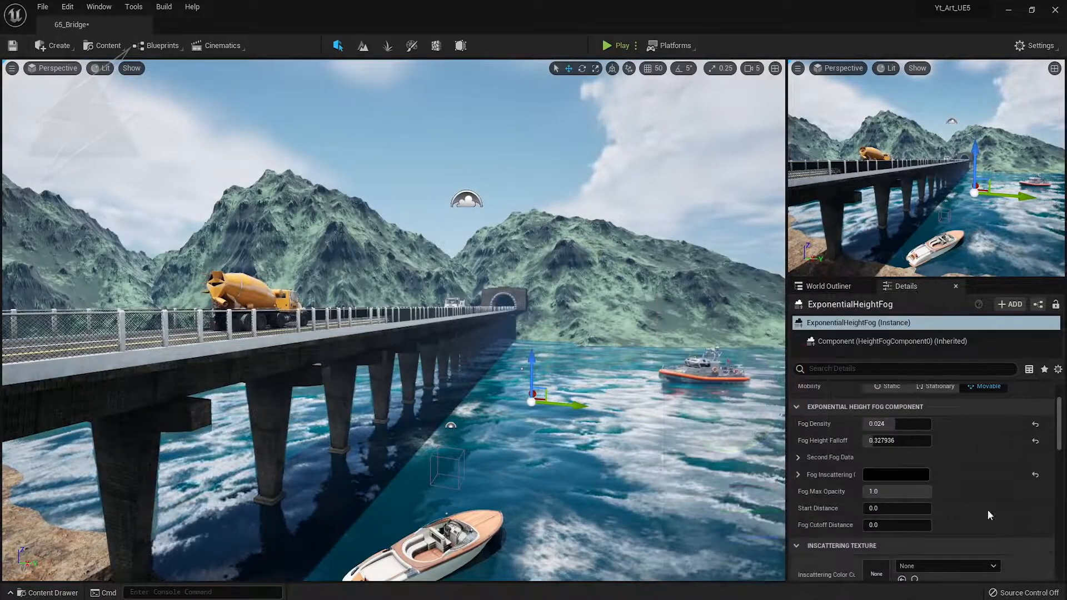
scroll(979, 521, "up", 5)
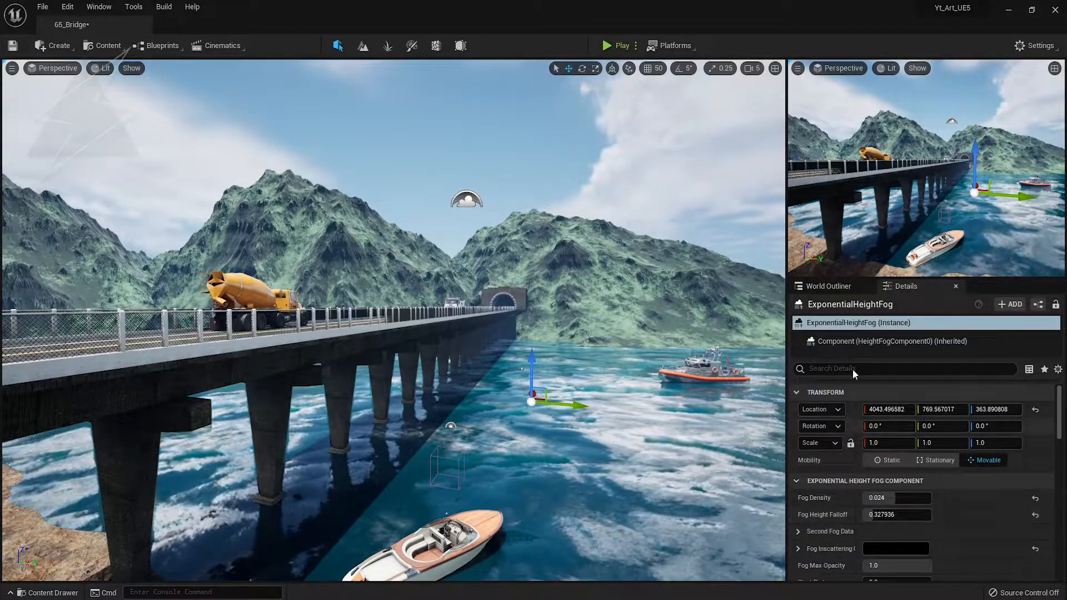
Enable the post process volume's vignette intensity and set it to 1.4.
left_click(828, 286)
left_click(865, 395)
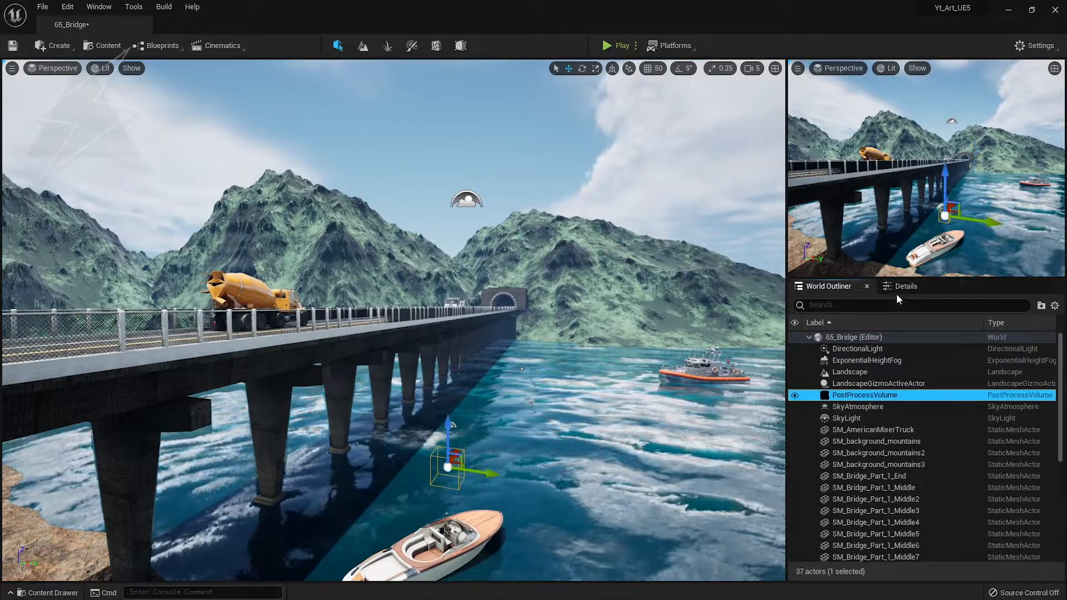
left_click(896, 286)
scroll(870, 558, "down", 5)
scroll(869, 558, "down", 10)
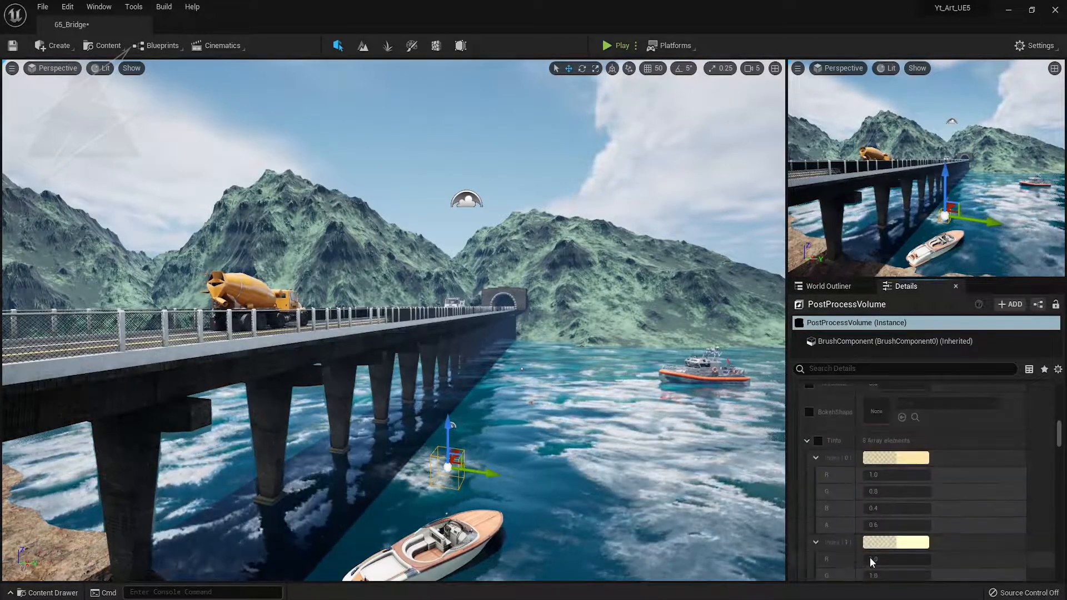
scroll(810, 428, "down", 1)
left_click(809, 438)
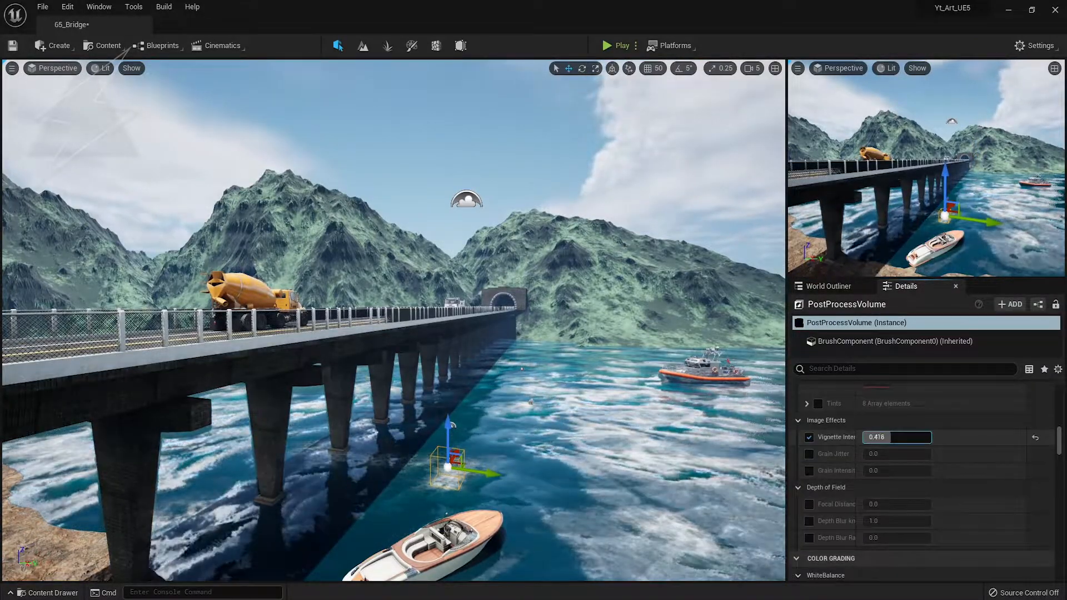
left_click_drag(882, 438, 900, 438)
left_click(882, 437)
type("1.4")
key("Return")
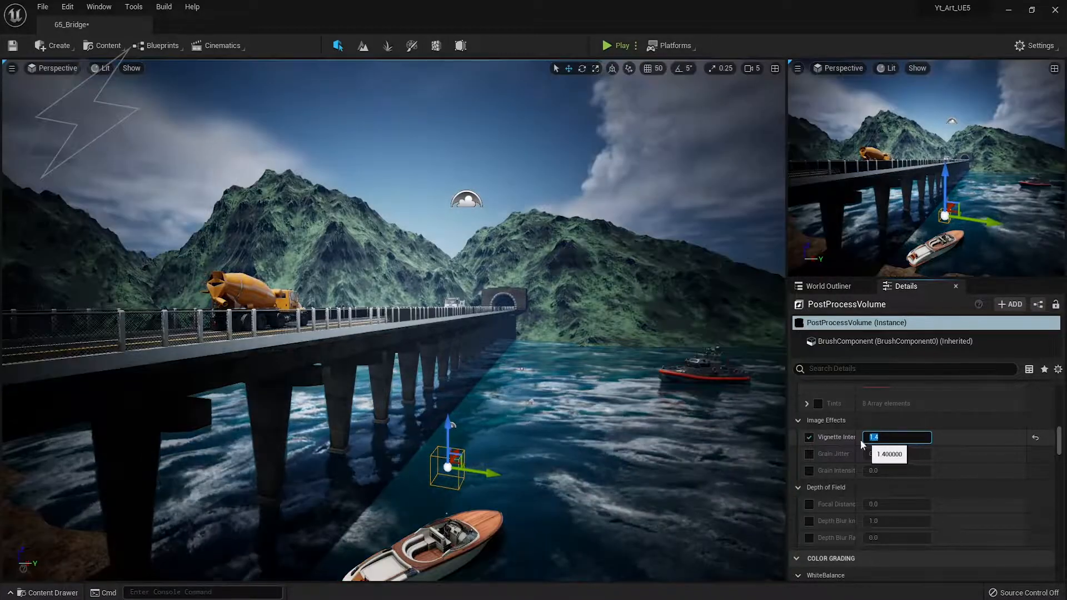
Enable the volume's global color grading saturation and set it to 1.2.
scroll(832, 461, "down", 5)
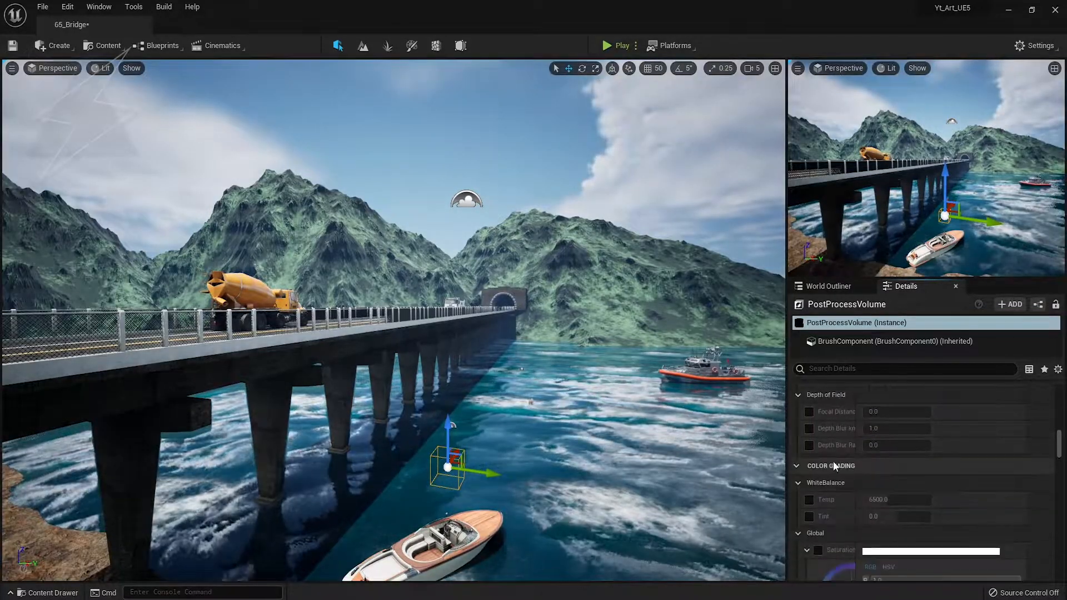
left_click(818, 457)
left_click_drag(828, 545, 839, 545)
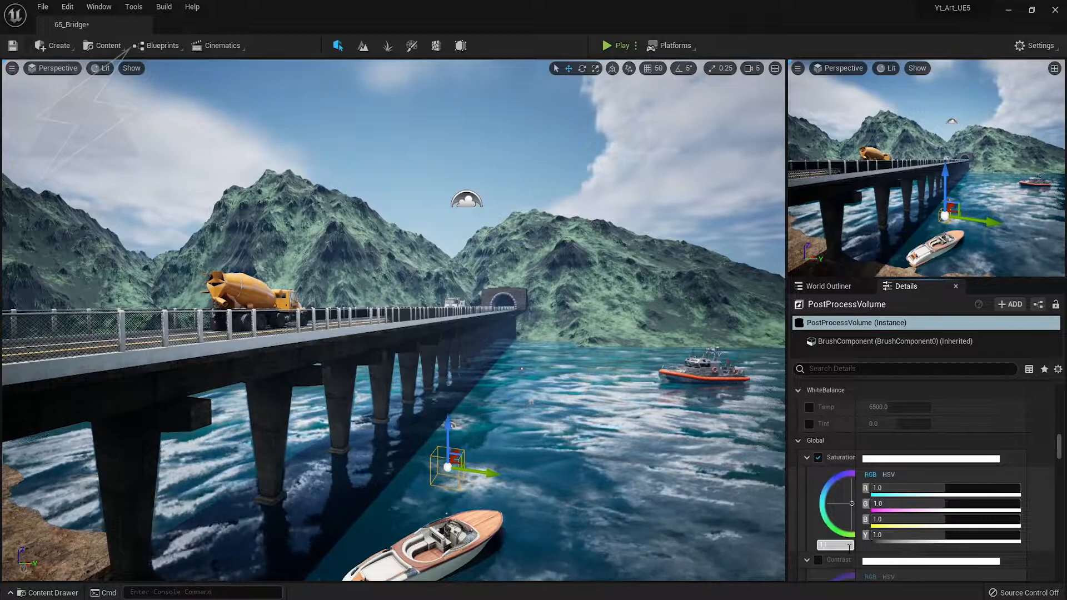
left_click(836, 545)
Enable the volume's global contrast and set it to 1.08.
left_click(818, 560)
scroll(844, 530, "down", 3)
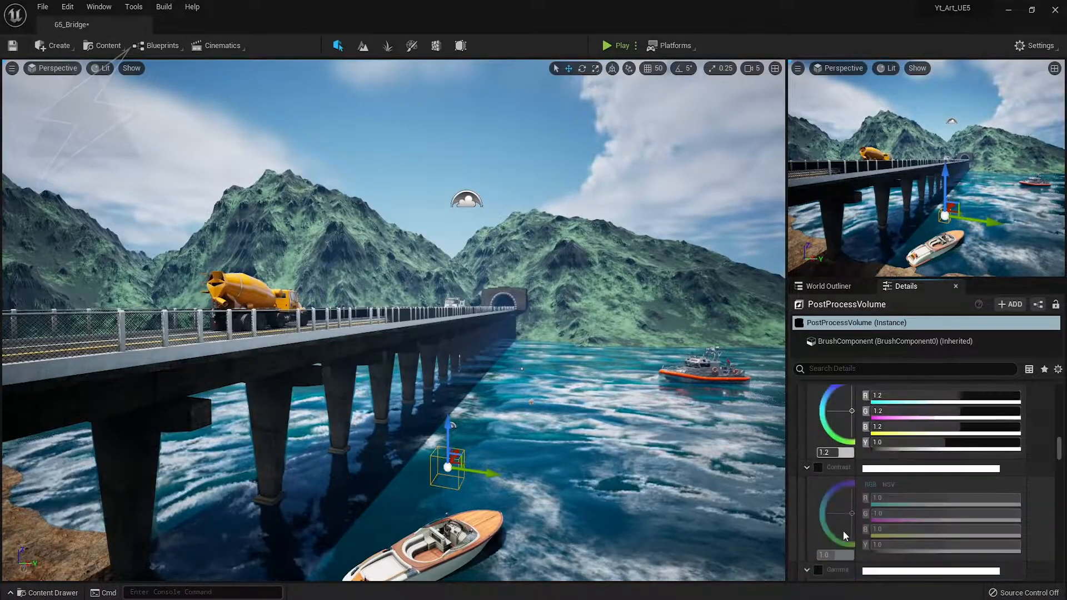
left_click_drag(833, 554, 841, 555)
left_click(836, 555)
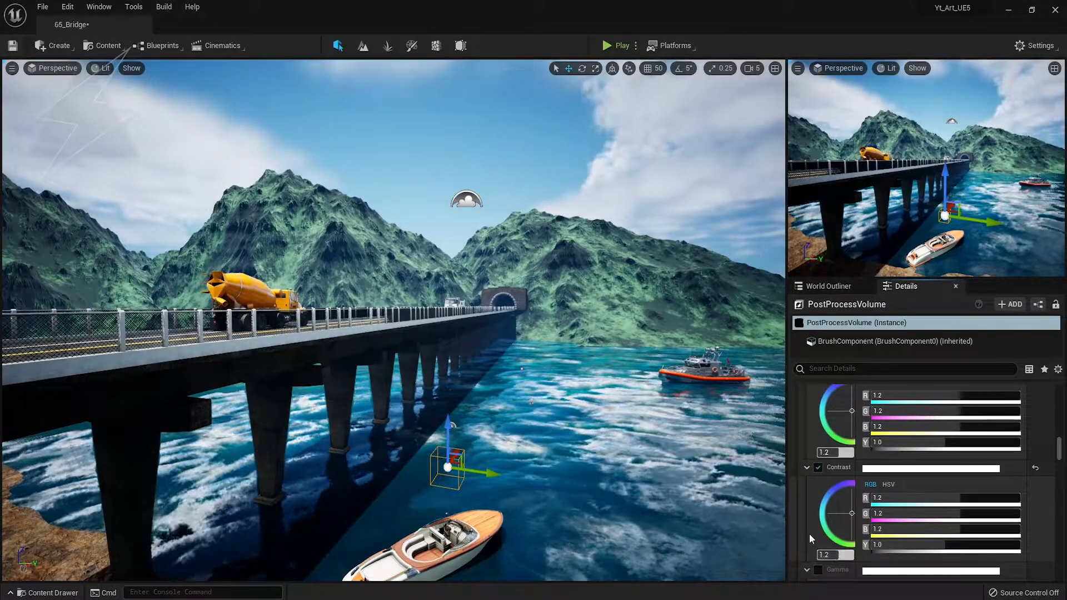
scroll(845, 517, "down", 2)
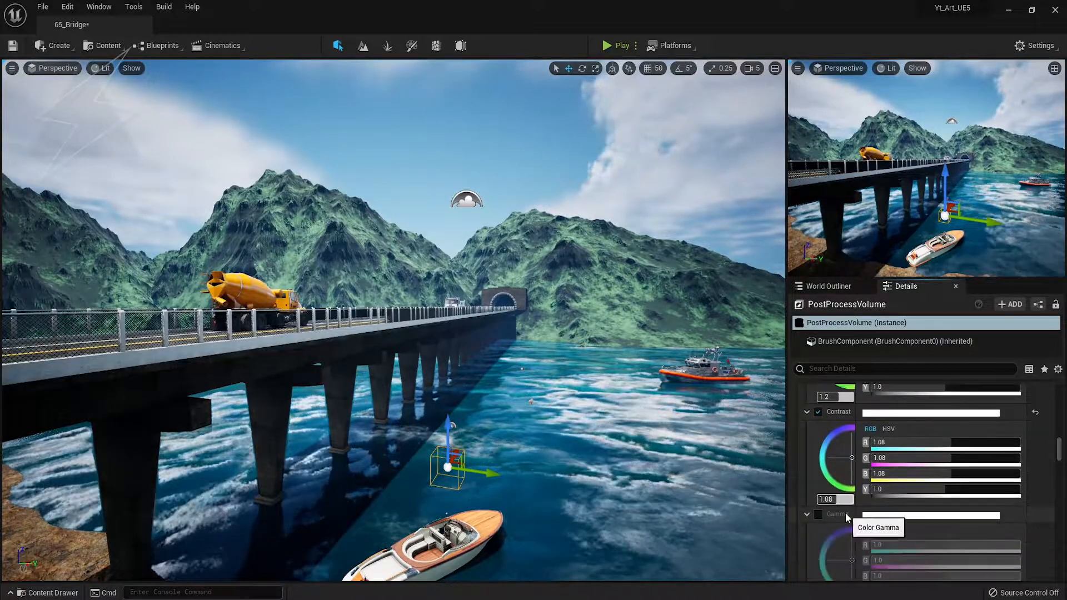
Try a midtones saturation of 1.1 shifted toward blue and reset it to default.
scroll(845, 518, "down", 6)
scroll(846, 519, "down", 5)
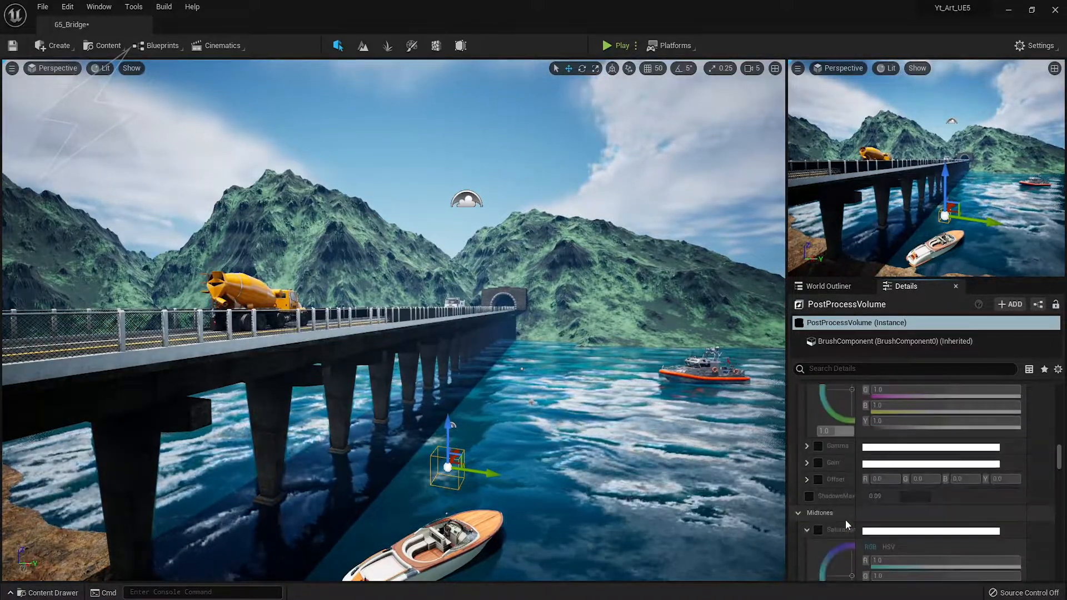
left_click(839, 543)
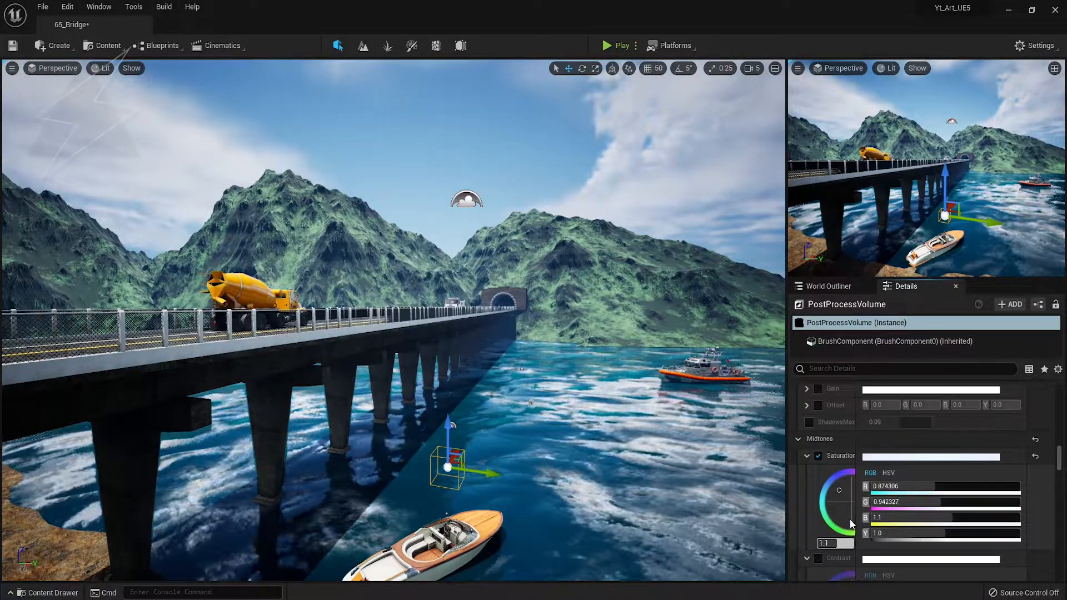
left_click(1036, 456)
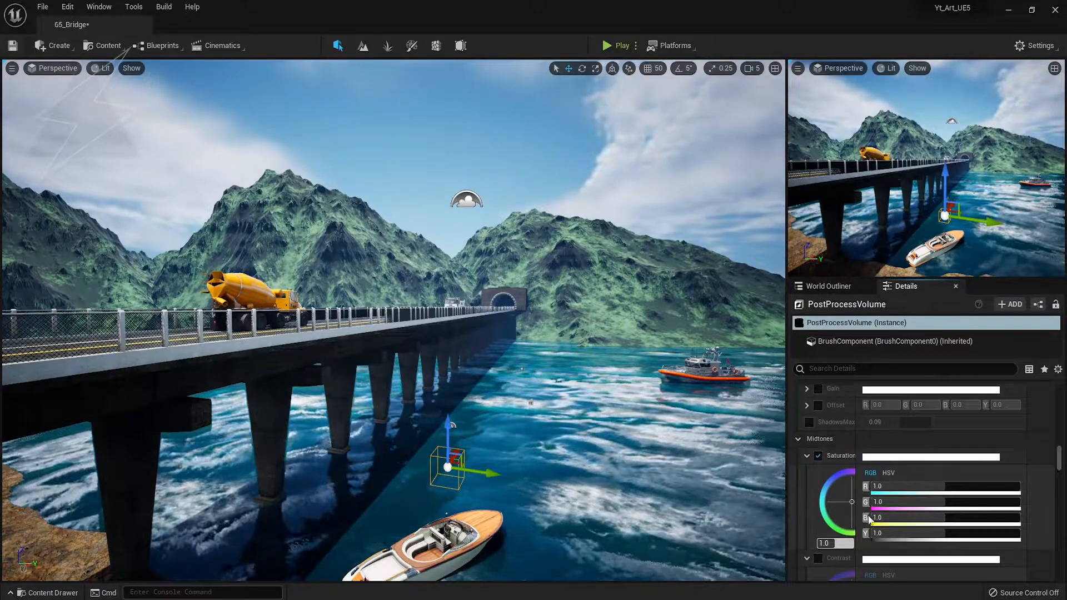
Enable midtones contrast, try 1.1, and return it to 1.0.
scroll(868, 515, "down", 3)
left_click(818, 466)
left_click(834, 554)
type("1.2")
key("Return")
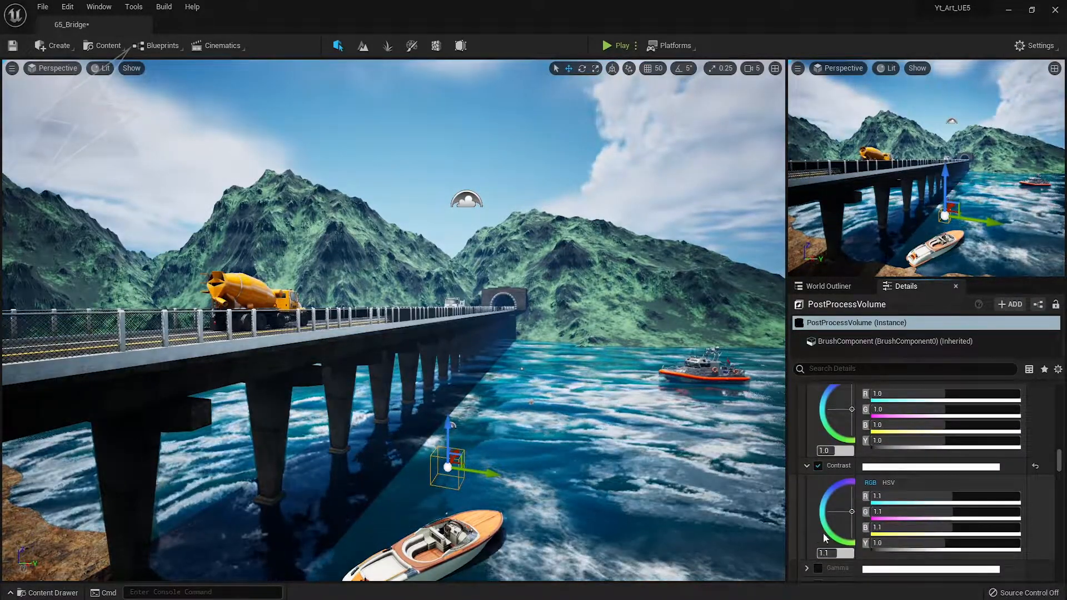
left_click_drag(848, 510, 844, 524)
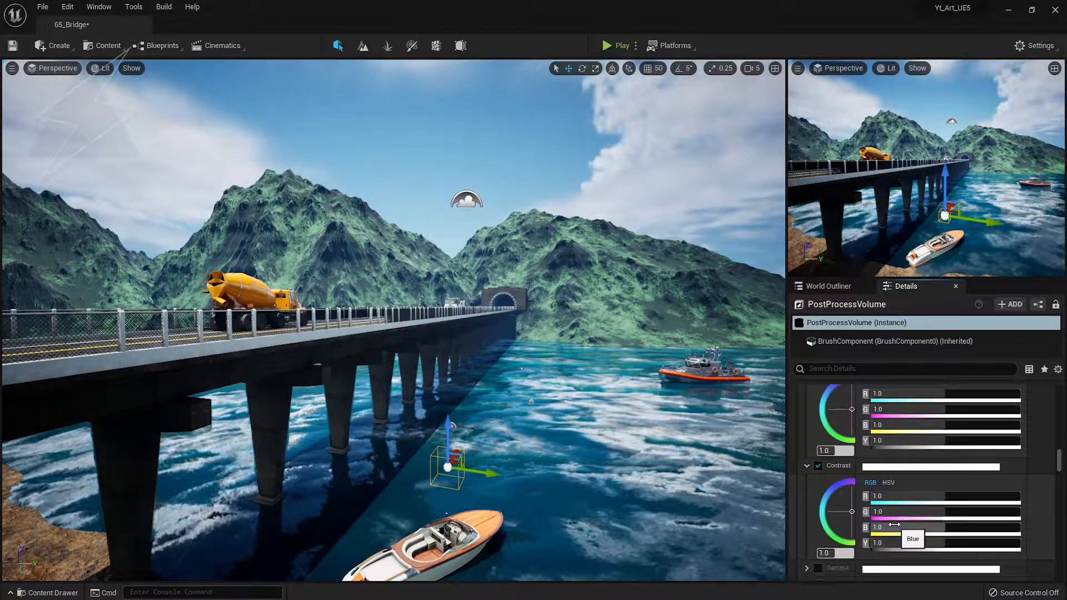
Deselect the volume and fly around the bridge to examine the graded daylight scene, returning to the saved camera view.
mouse_move(653, 432)
right_mouse_down()
mouse_move(618, 429)
mouse_move(628, 421)
mouse_move(602, 427)
mouse_move(642, 419)
right_mouse_up()
key("w")
key("d")
key("s")
key("w")
key("s")
key("q")
key("a")
key("1")
left_click(503, 131)
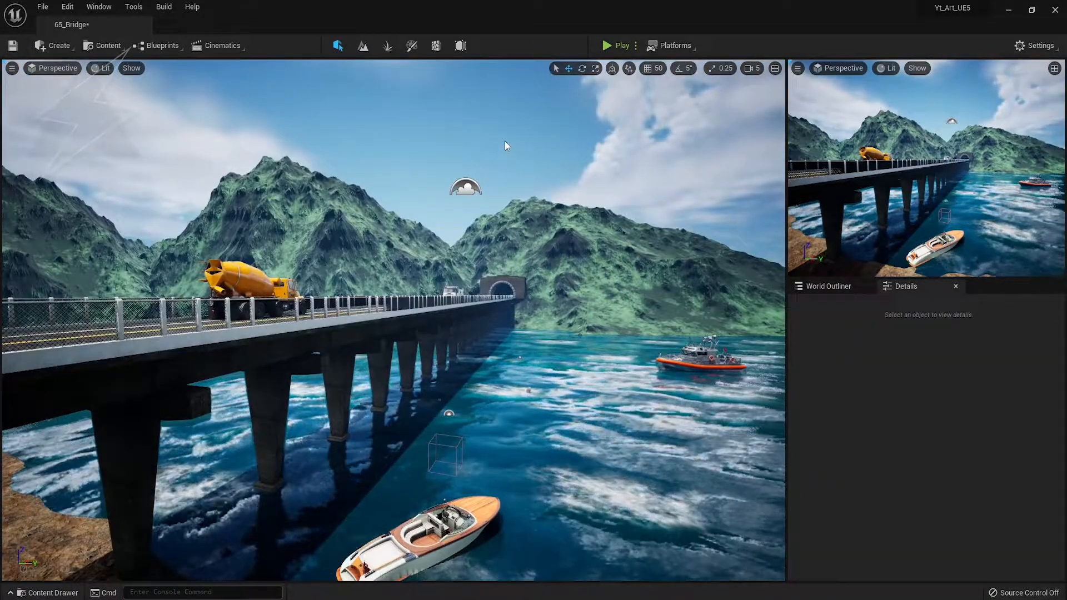
mouse_move(505, 140)
right_mouse_down()
mouse_move(481, 145)
mouse_move(492, 122)
mouse_move(512, 141)
right_mouse_up()
key("d")
key("s")
key("s")
key("1")
key("s")
scroll(512, 141, "up", 3)
Reselect the post process volume and compare the scene with its global saturation override off and on.
left_click(828, 286)
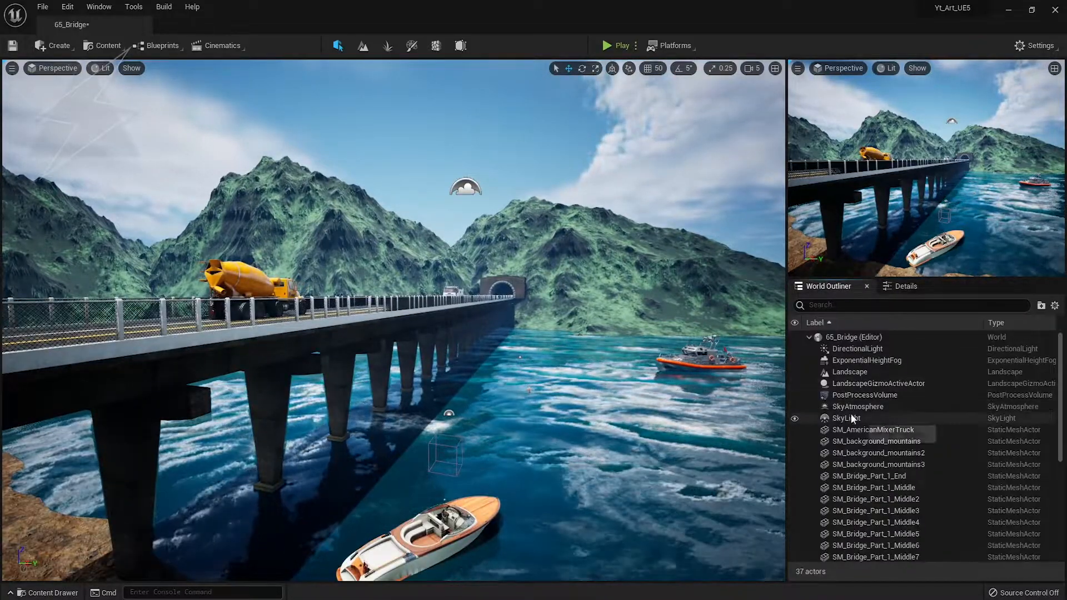
left_click(901, 287)
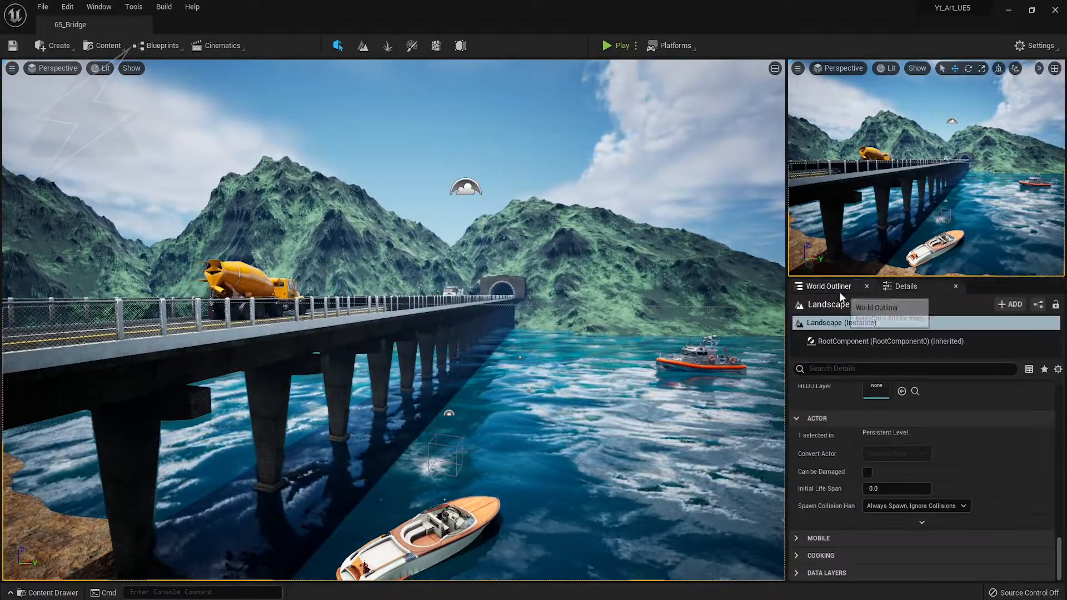
left_click(828, 287)
left_click(854, 395)
left_click(901, 286)
scroll(932, 475, "down", 5)
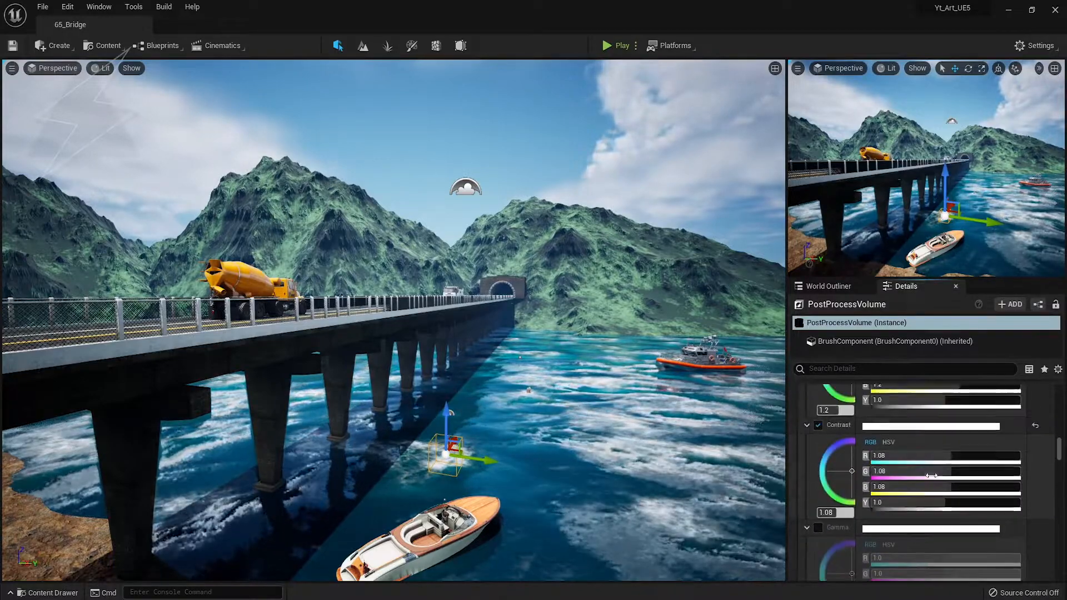
scroll(931, 476, "up", 1)
left_click(817, 434)
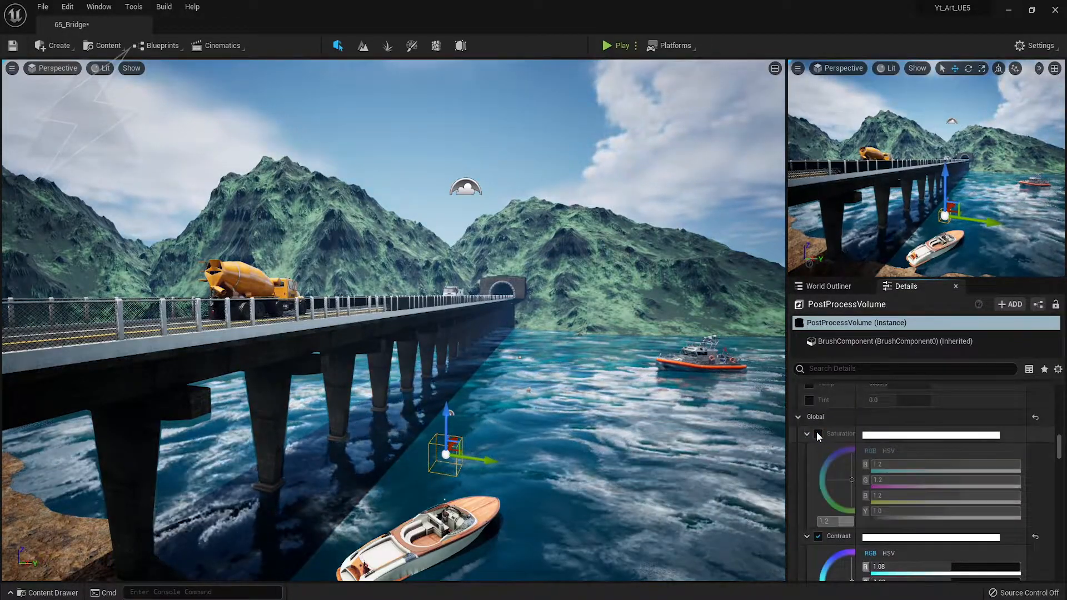
left_click(817, 434)
scroll(820, 467, "down", 1)
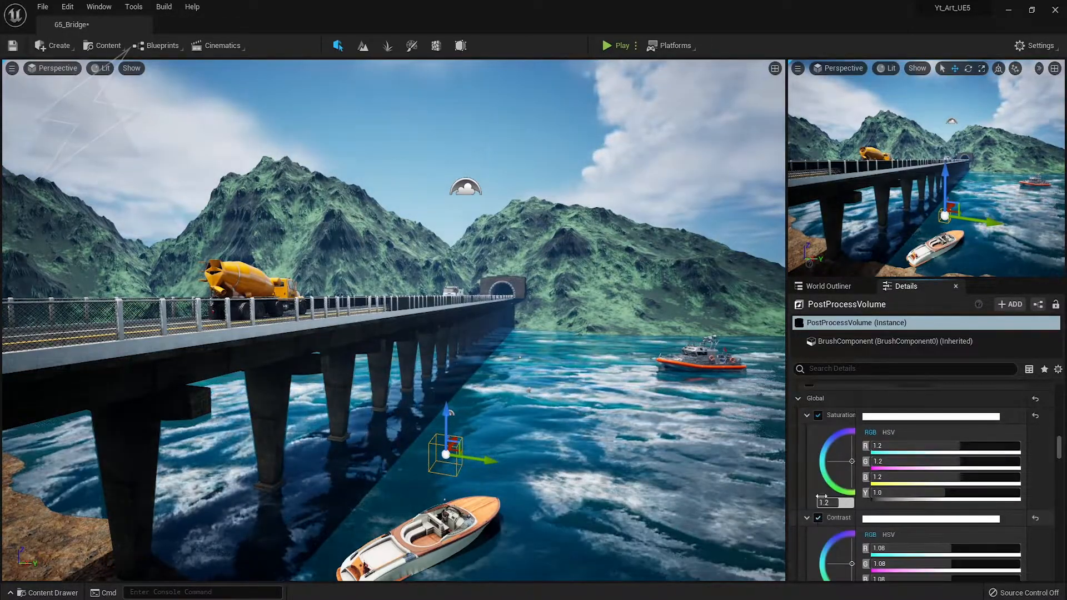
scroll(885, 488, "up", 2)
scroll(885, 488, "down", 5)
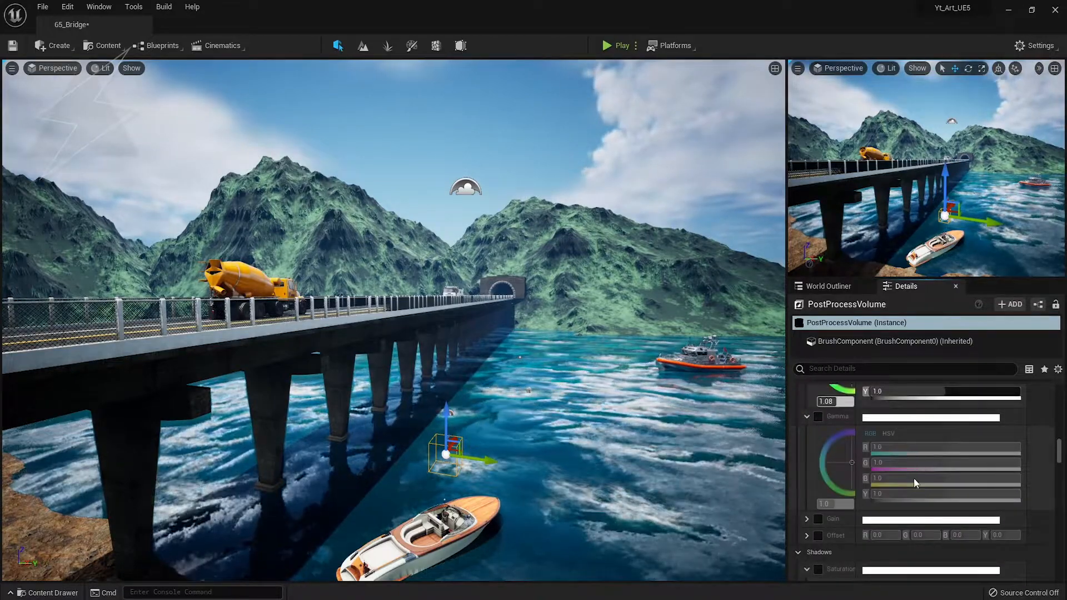